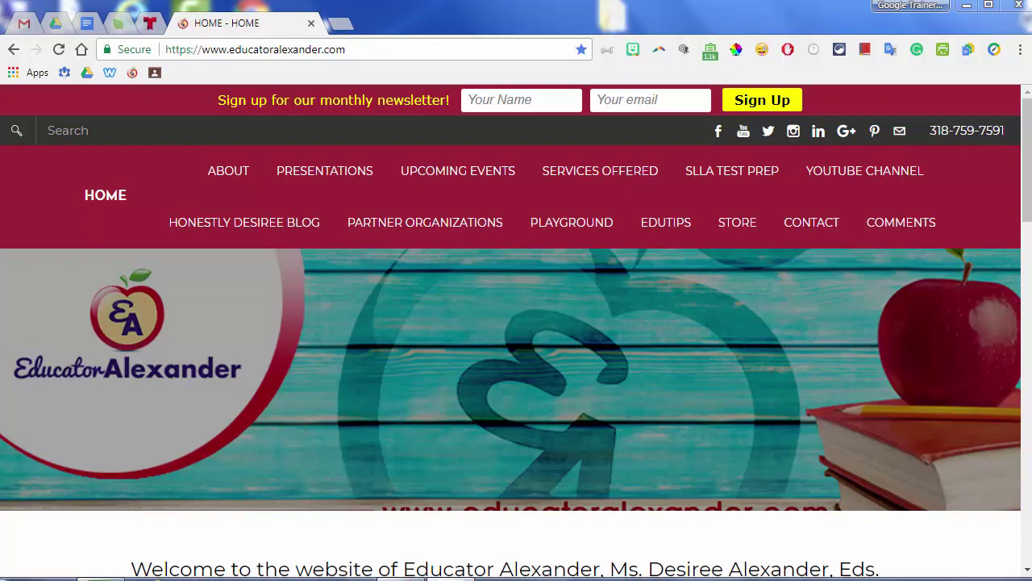
# Step: Open Chrome's list of installed extensions, look it over, and close it to return to the website
pyautogui.click(1020, 52)
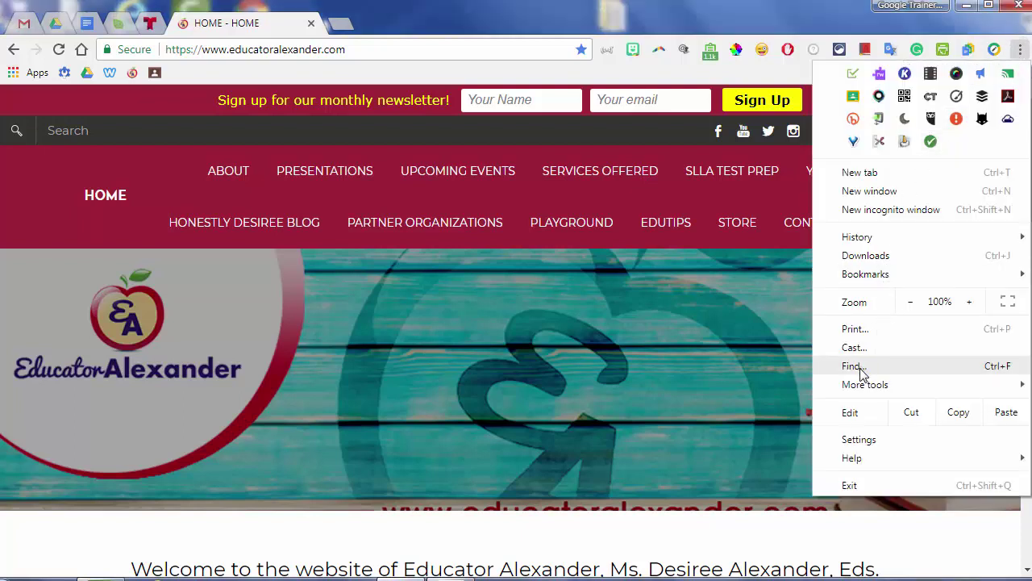
pyautogui.moveTo(853, 389)
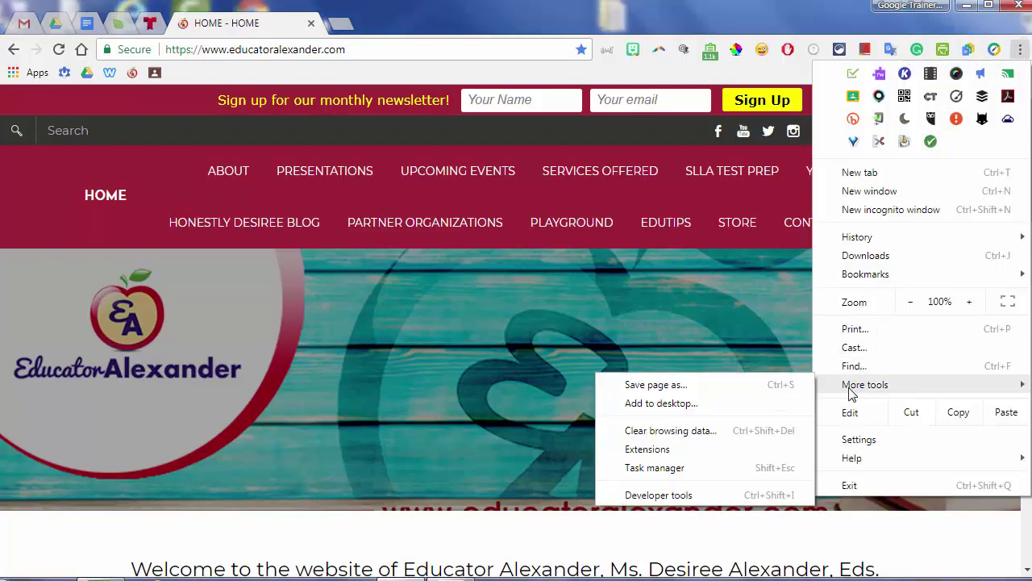
pyautogui.click(650, 449)
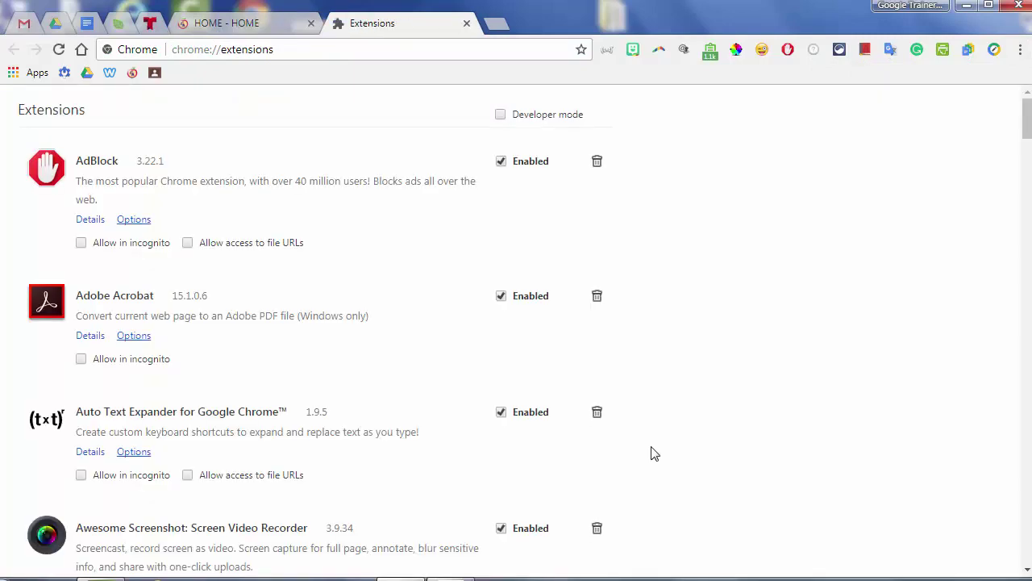
pyautogui.click(466, 24)
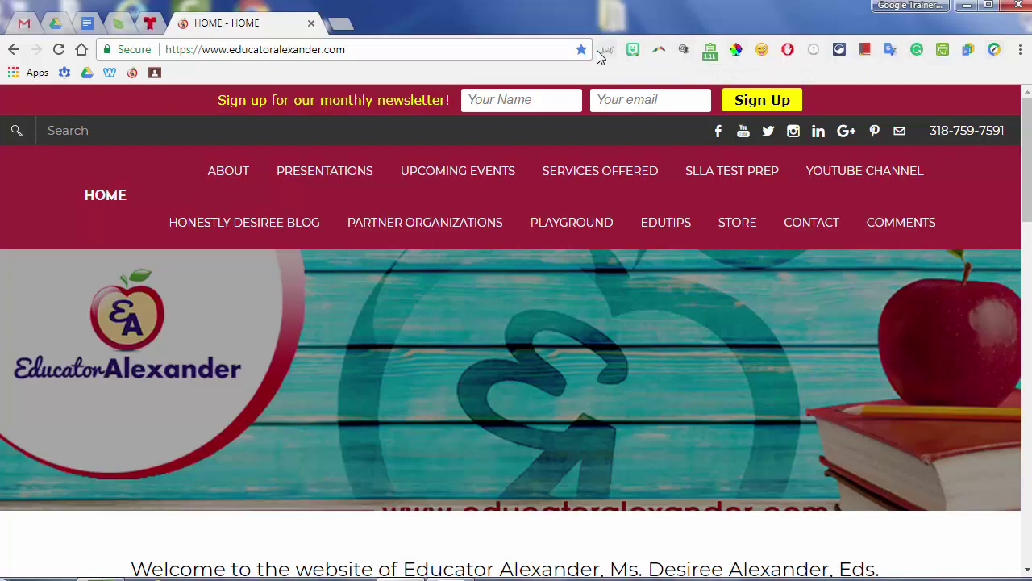
# Step: Widen the browser's extension icon area by shrinking the address bar so more extension icons fit beside it
pyautogui.click(1020, 50)
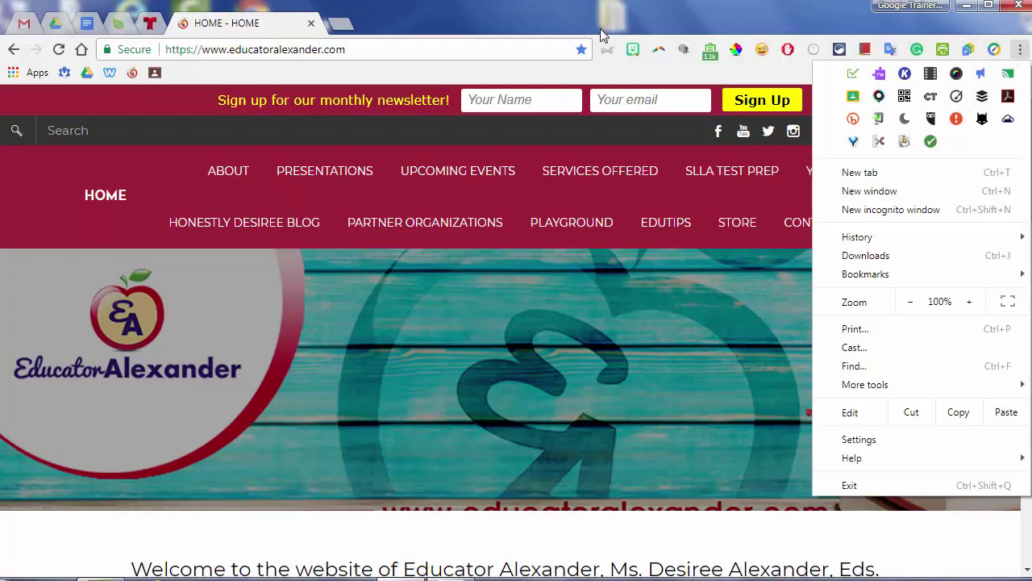
pyautogui.click(603, 72)
pyautogui.moveTo(595, 48); pyautogui.dragTo(493, 44)
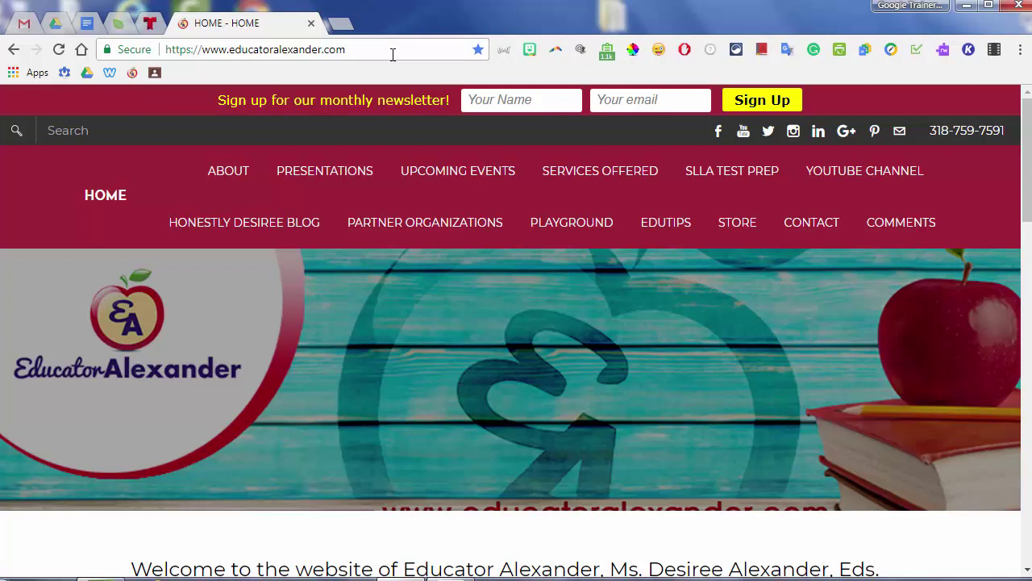
# Step: Open the site's Mind-Blowing Google Extensions page, found under Presentations, Tech Tools, Google
pyautogui.moveTo(329, 176)
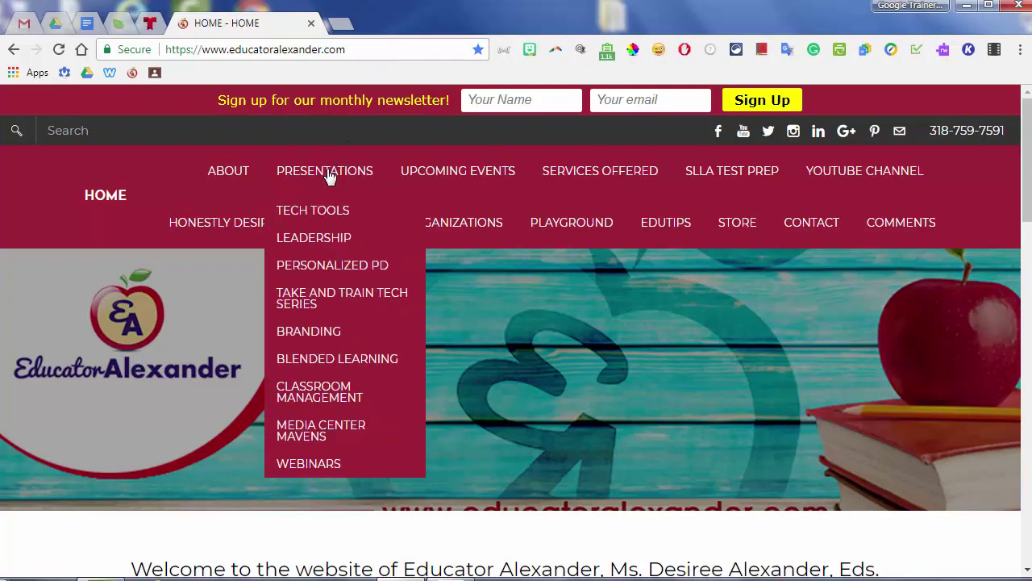
pyautogui.moveTo(327, 208)
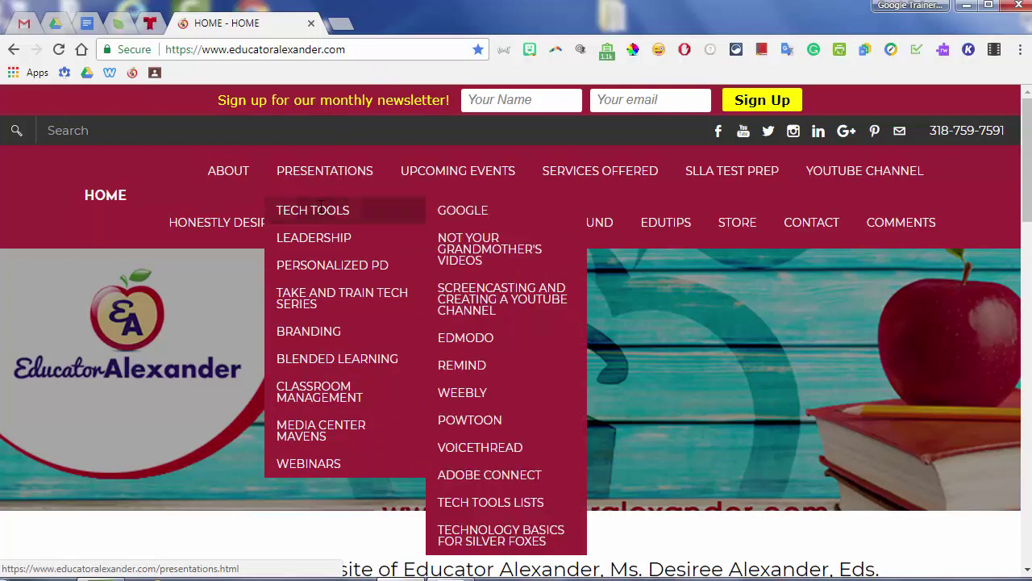
pyautogui.moveTo(452, 211)
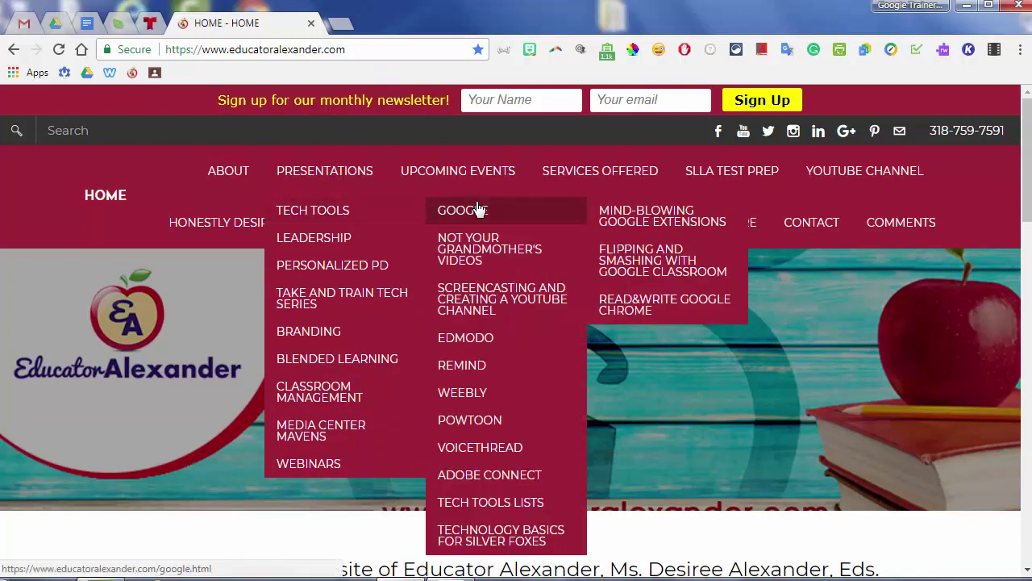
pyautogui.click(616, 226)
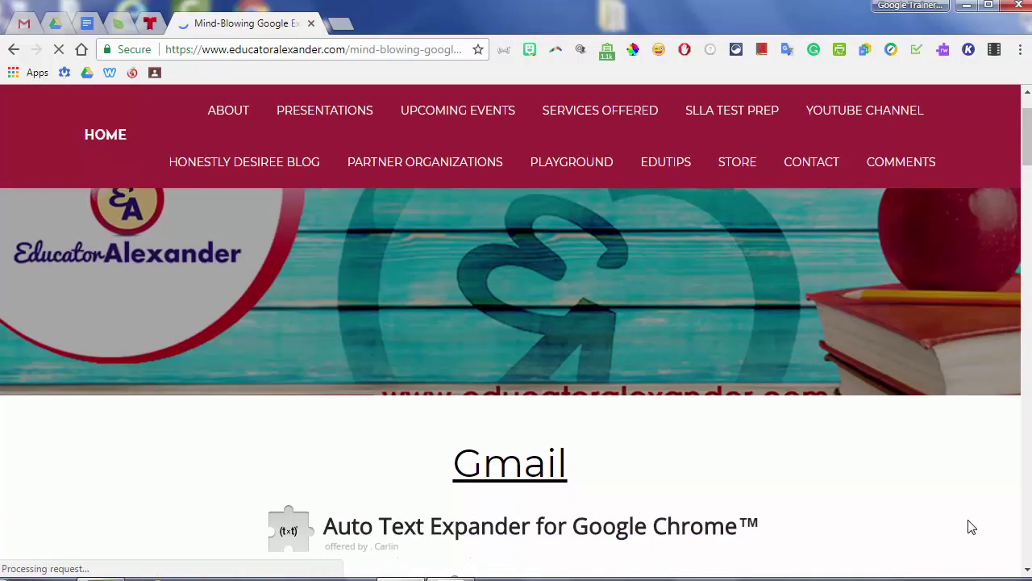
# Step: View the Chrome Web Store page of Auto Text Expander from the page's Gmail section, and close it
pyautogui.scroll(-1, 972, 528)
pyautogui.scroll(-1, 973, 528)
pyautogui.scroll(-1, 965, 523)
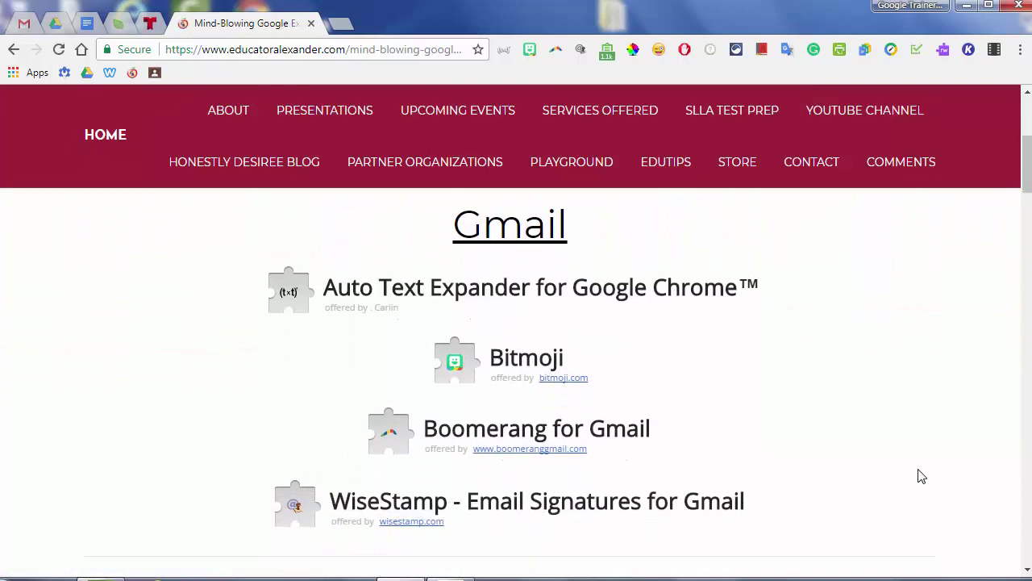
pyautogui.click(625, 299)
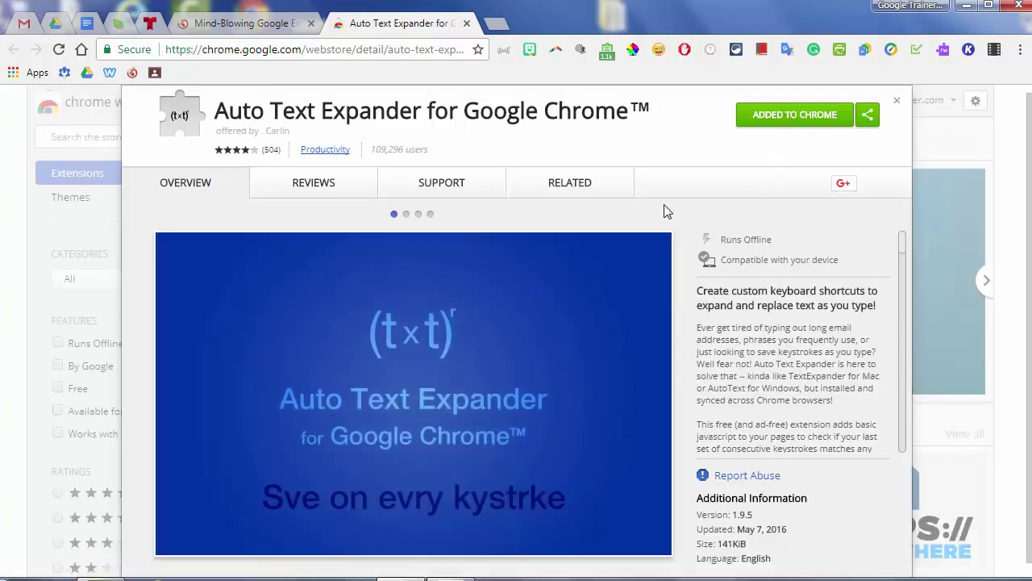
pyautogui.click(466, 23)
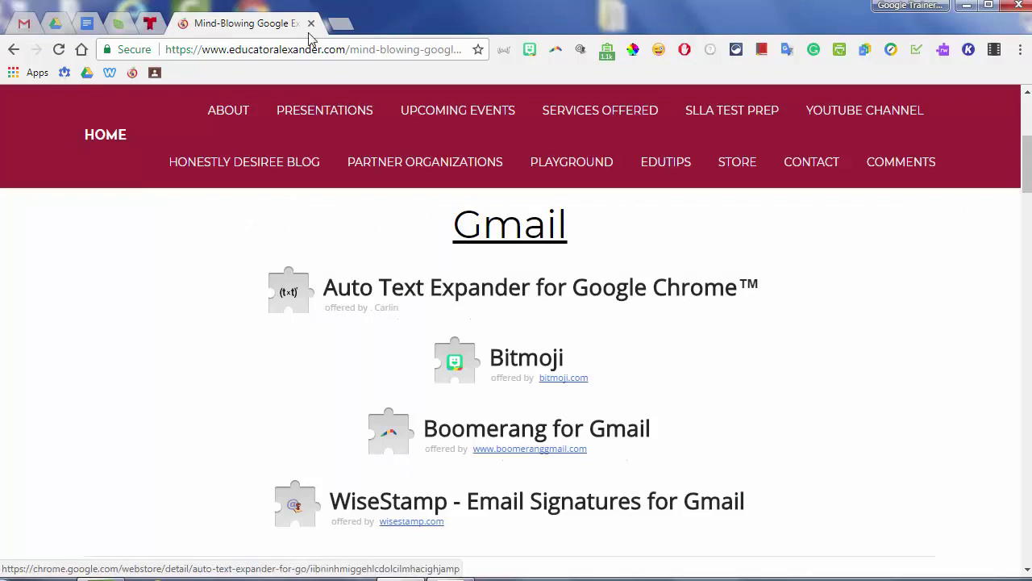
# Step: Switch to the new message draft in Gmail and open the Auto Text Expander extension's options
pyautogui.click(29, 25)
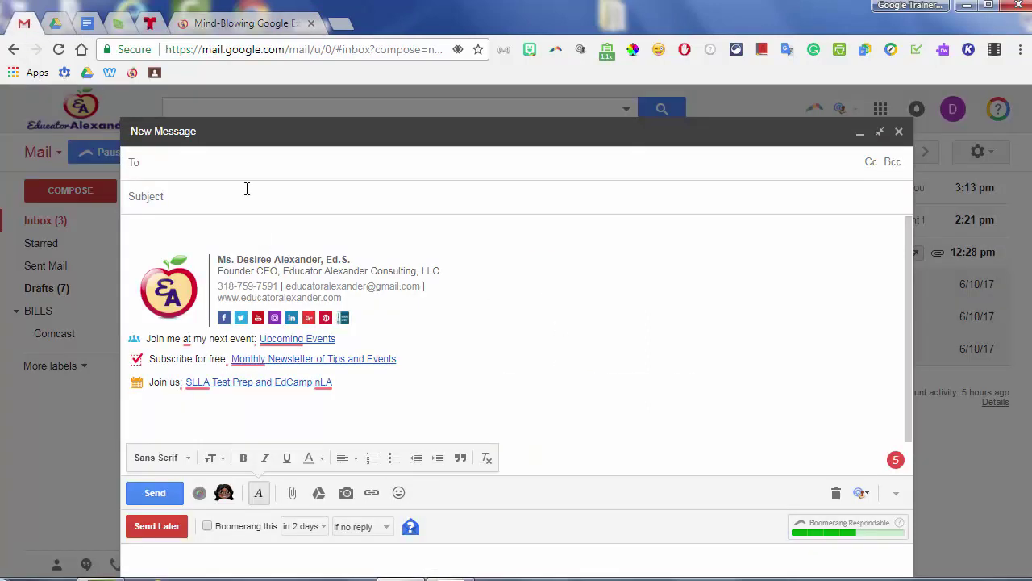
pyautogui.click(508, 52)
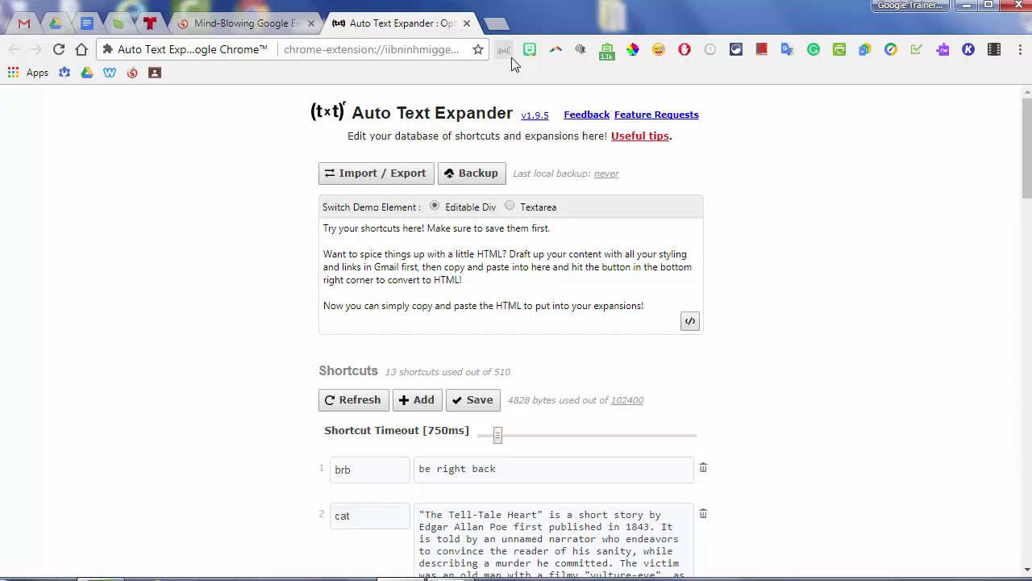
# Step: Copy the full "The Tell-Tale Heart" expanded text of the "cat" shortcut
pyautogui.scroll(-1, 746, 418)
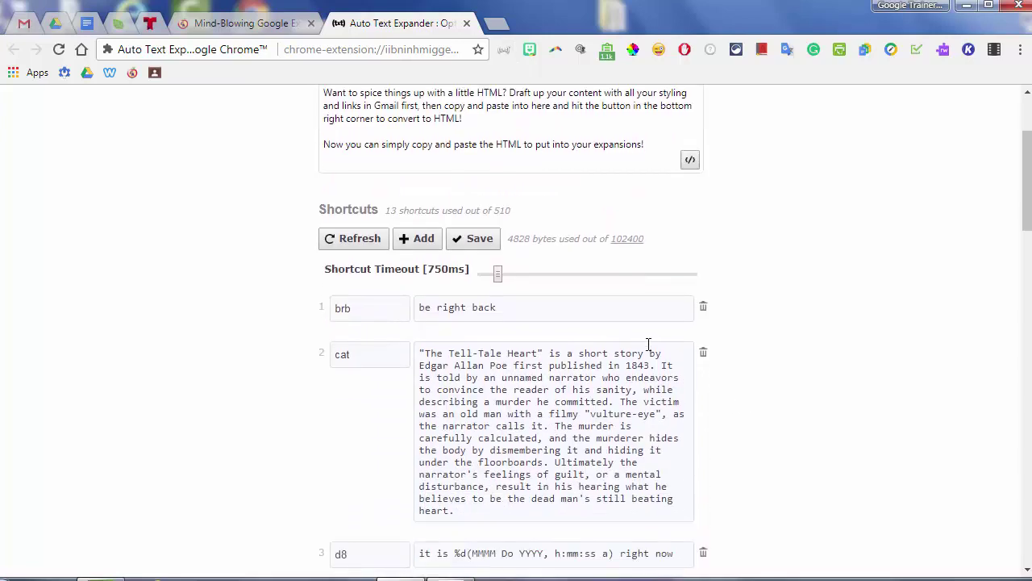
pyautogui.scroll(-4, 647, 343)
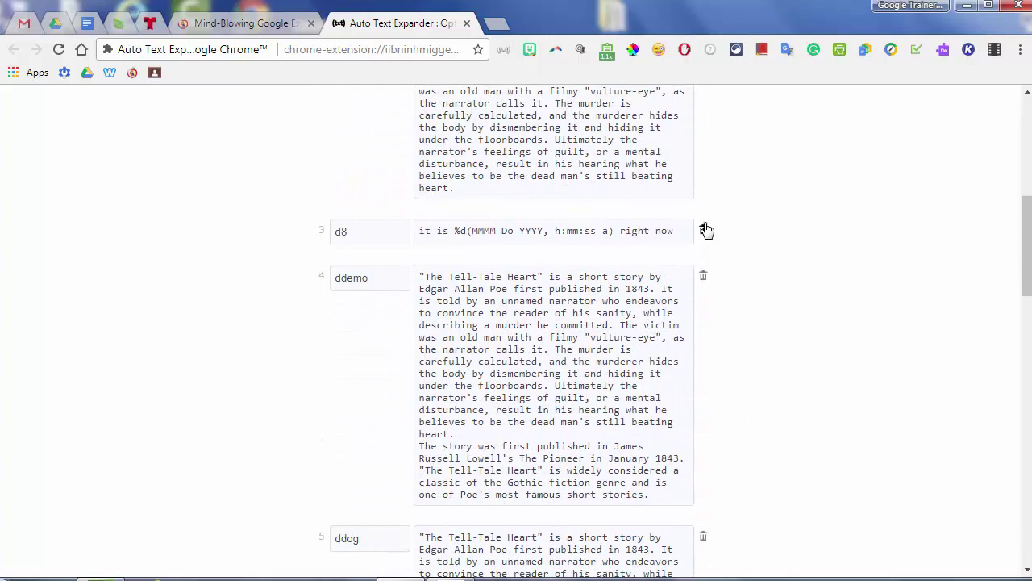
pyautogui.scroll(2, 710, 292)
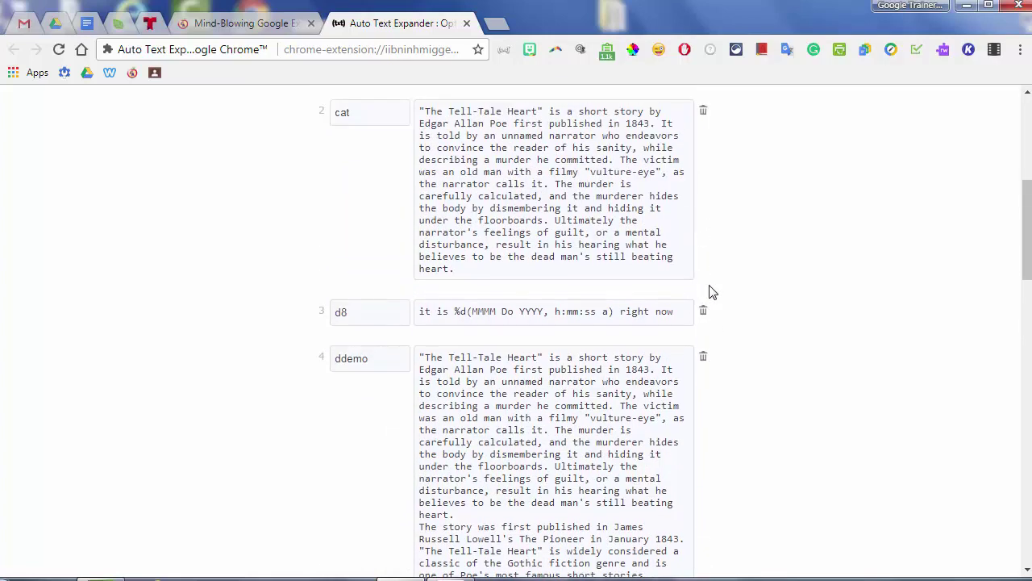
pyautogui.moveTo(470, 352); pyautogui.dragTo(420, 185)
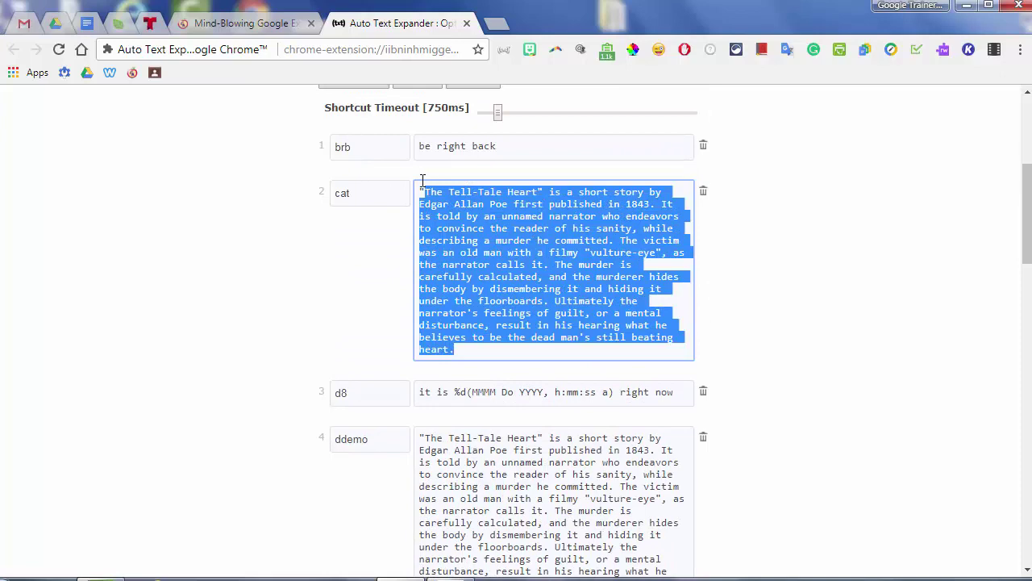
pyautogui.rightClick(501, 217)
pyautogui.press('Escape')
pyautogui.scroll(1, 504, 219)
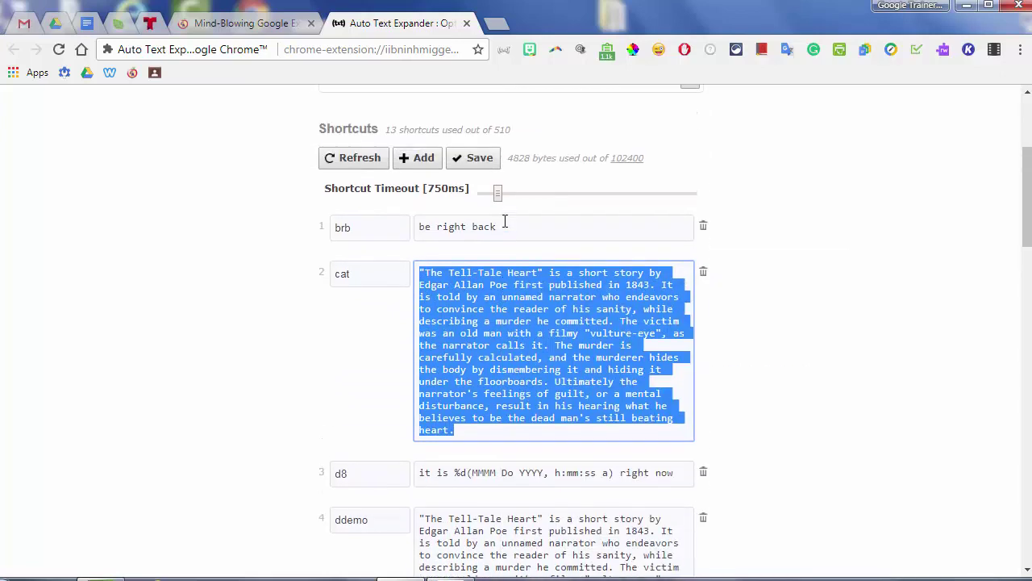
# Step: Add a new shortcut "tardy" with the copied "The Tell-Tale Heart" passage as its expanded text, and save the shortcuts
pyautogui.press('Return')
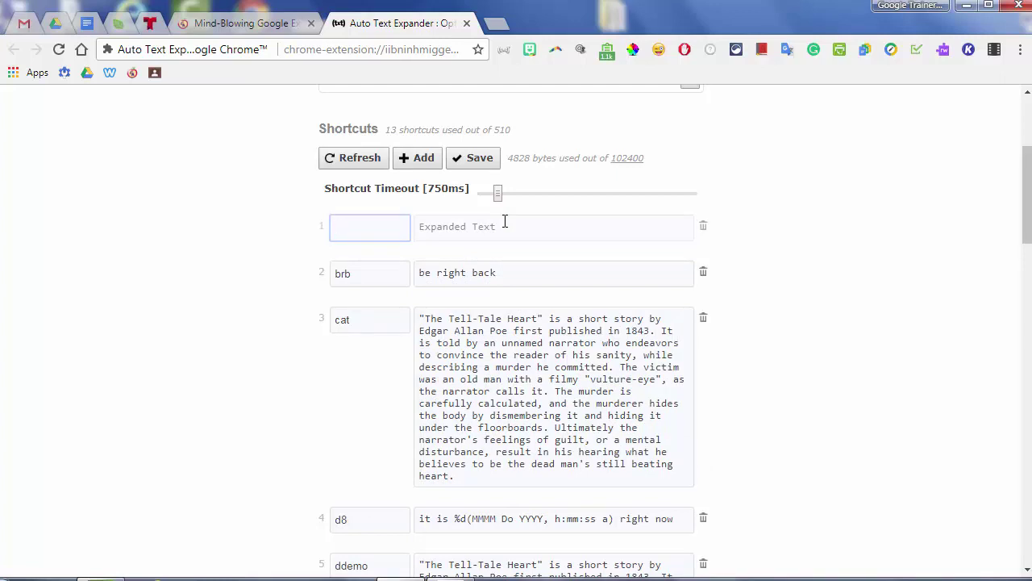
pyautogui.click(505, 221)
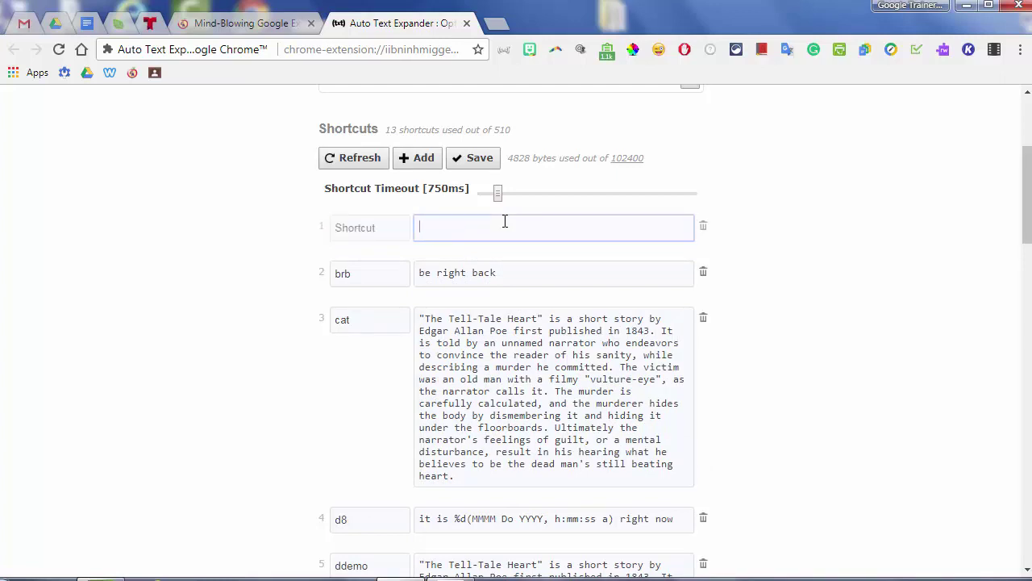
pyautogui.rightClick(505, 221)
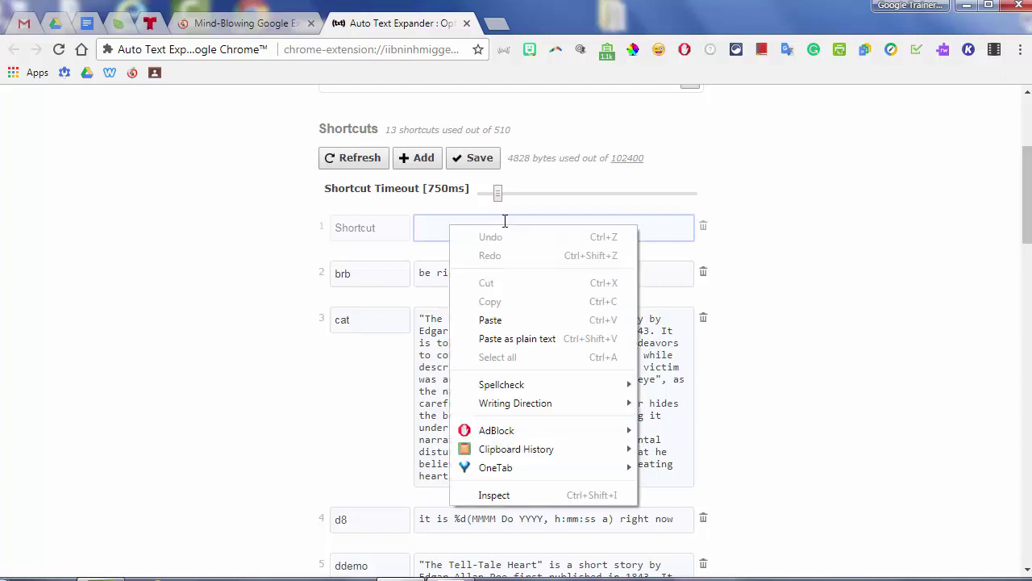
pyautogui.press('Down')
pyautogui.press('Return')
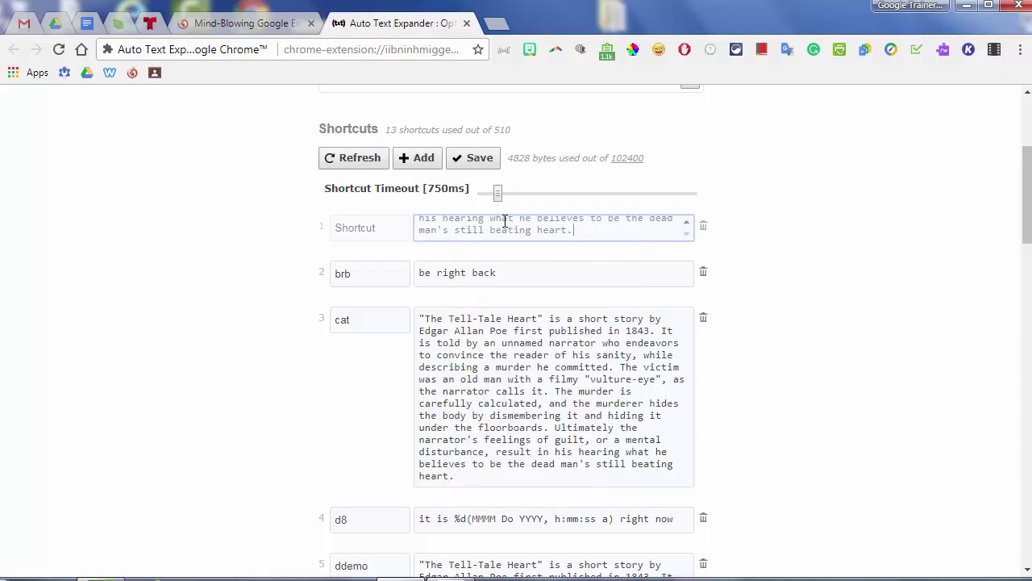
pyautogui.hotkey('shift', 'Tab')
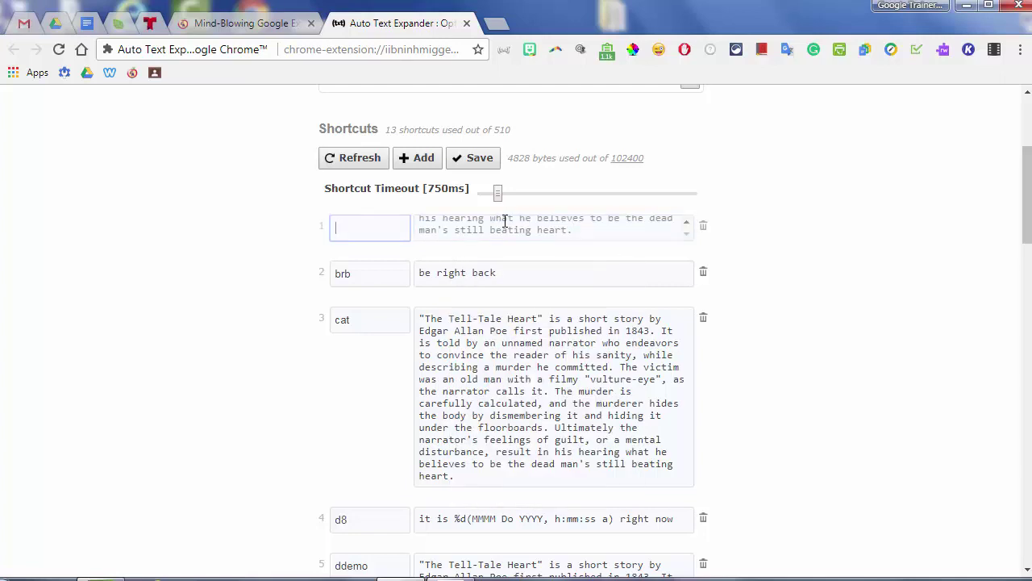
pyautogui.write('tardy')
pyautogui.hotkey('ctrl', 's')
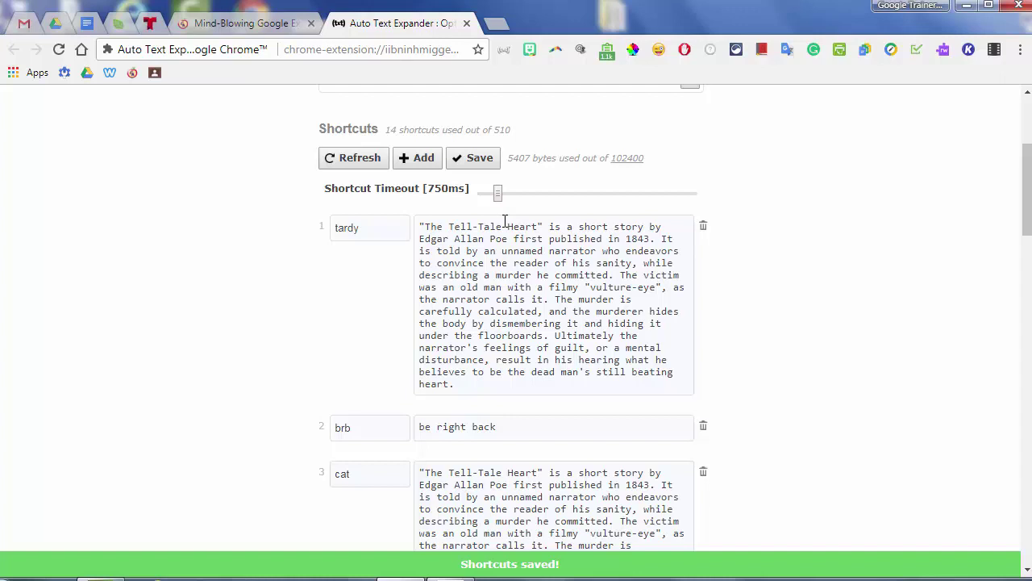
# Step: Switch to the Gmail draft and insert the "The Tell-Tale Heart" passage above the signature using its saved text shortcut
pyautogui.hotkey('ctrl', 'shift', 'Tab')
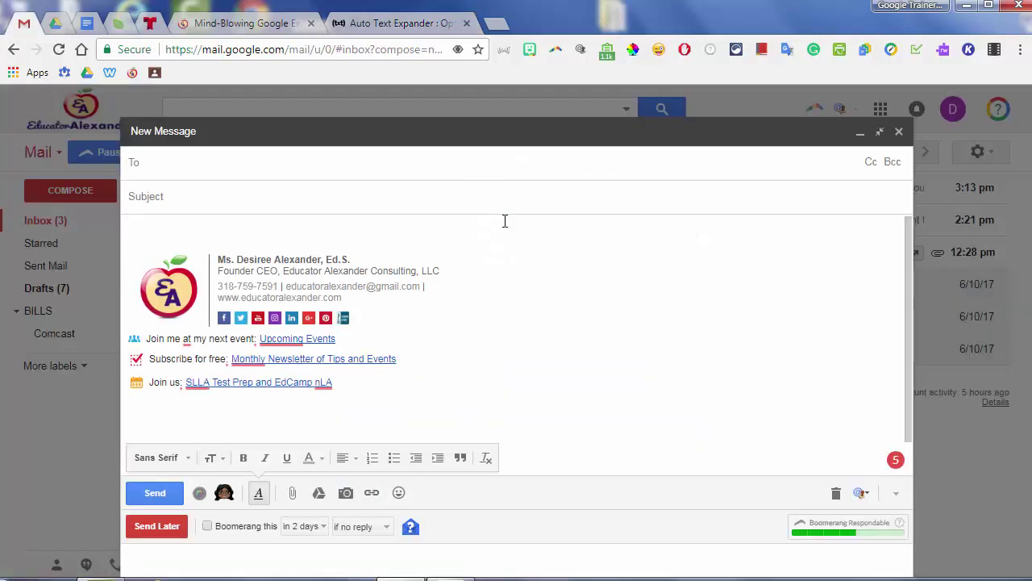
pyautogui.click(505, 221)
pyautogui.write('tell')
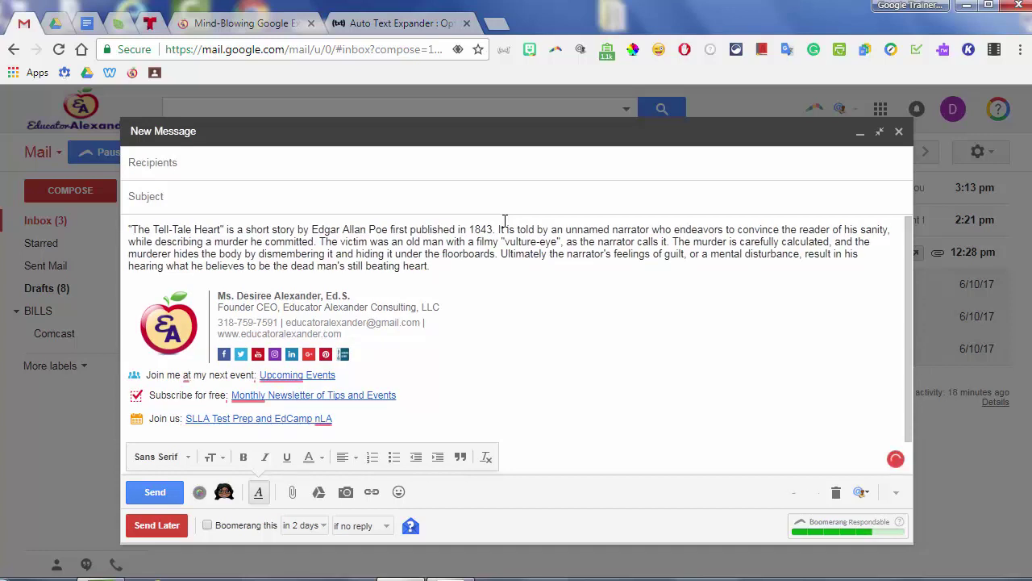
# Step: Return to the Auto Text Expander options, add a "1" to the "tardy" shortcut keyword, and save the shortcuts
pyautogui.hotkey('ctrl', 'shift', 'Tab')
pyautogui.hotkey('ctrl', 'a')
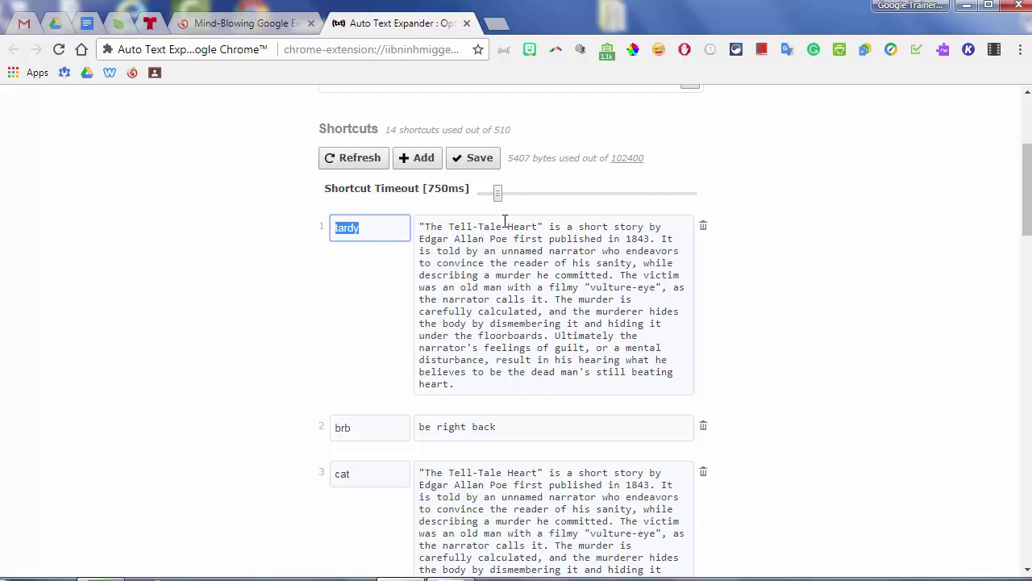
pyautogui.press('Left')
pyautogui.write('1')
pyautogui.hotkey('ctrl', 's')
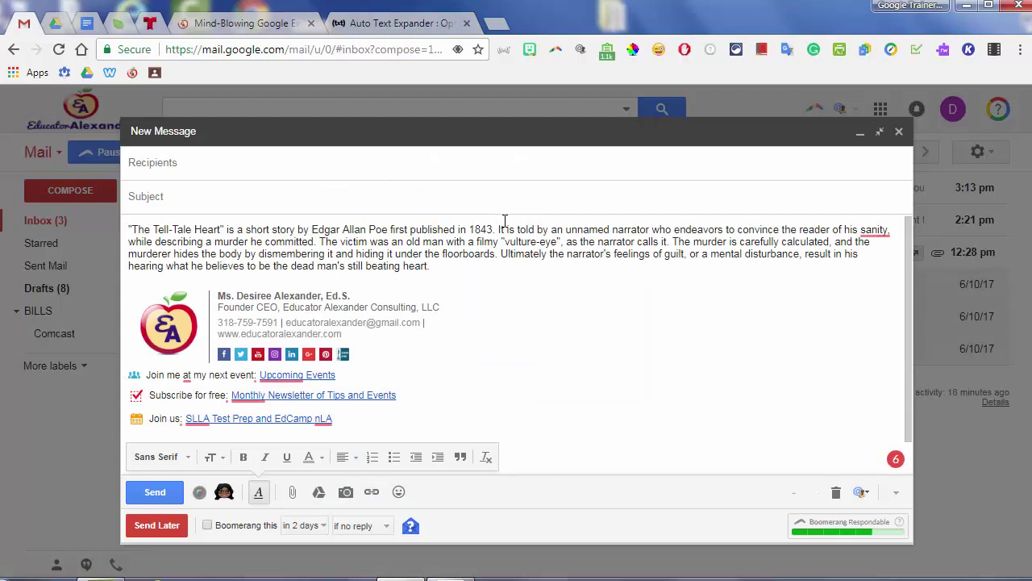
# Step: In the Gmail draft, add the plain word "tardy" below the passage, and insert the passage again beneath it with the edited shortcut
pyautogui.press('Return')
pyautogui.write('tardy')
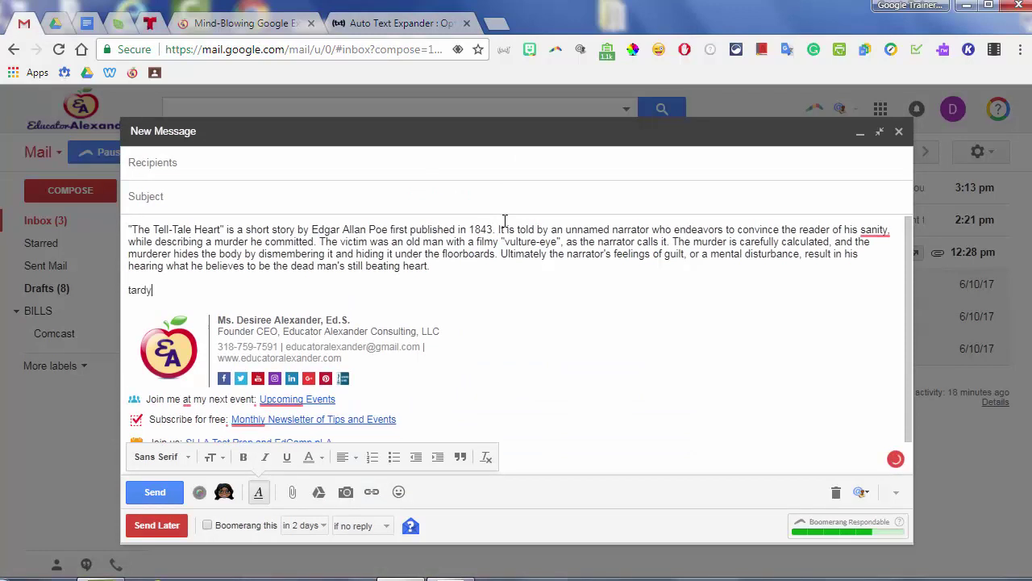
pyautogui.press('Return')
pyautogui.write('tardy')
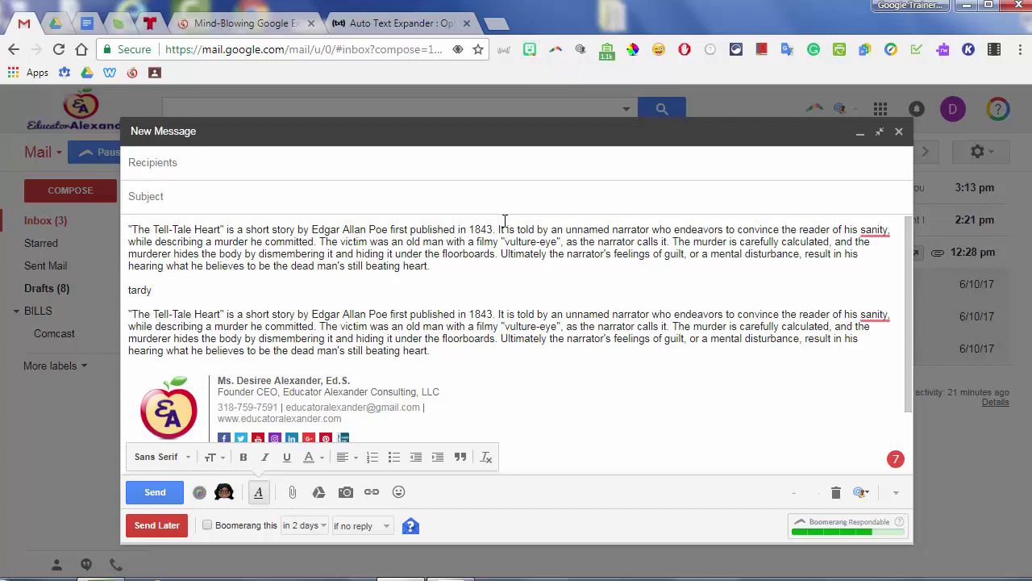
# Step: Browse the popular Bitmojis from the Gmail draft and insert the "Quittin' Time!" Bitmoji below the second passage
pyautogui.press('Return')
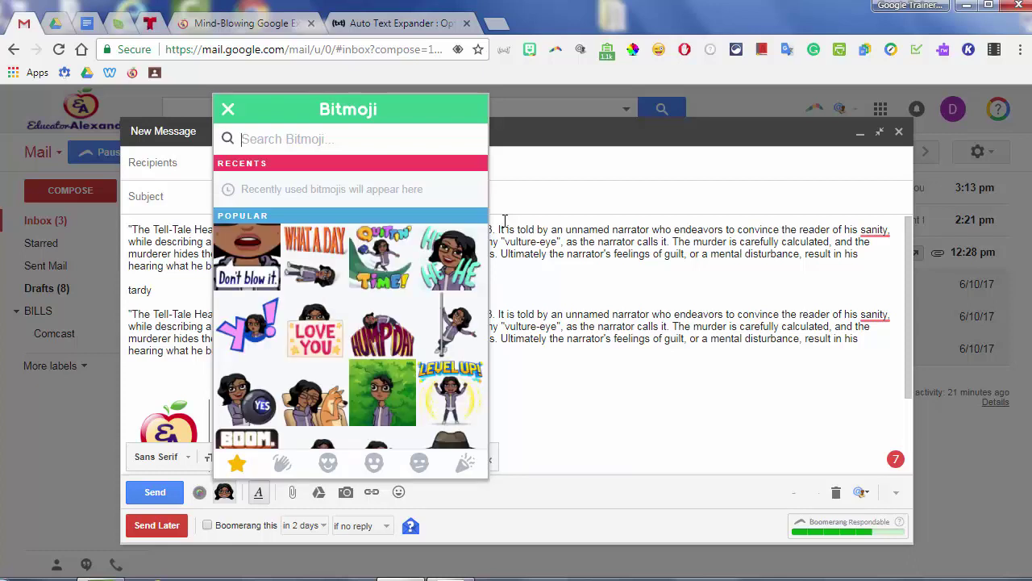
pyautogui.scroll(-3, 351, 302)
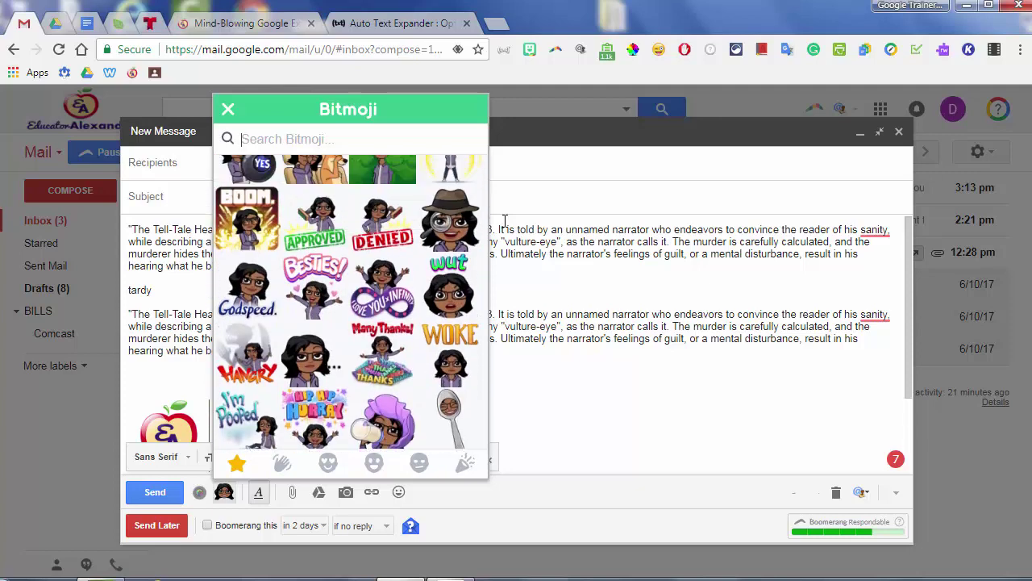
pyautogui.scroll(3, 351, 302)
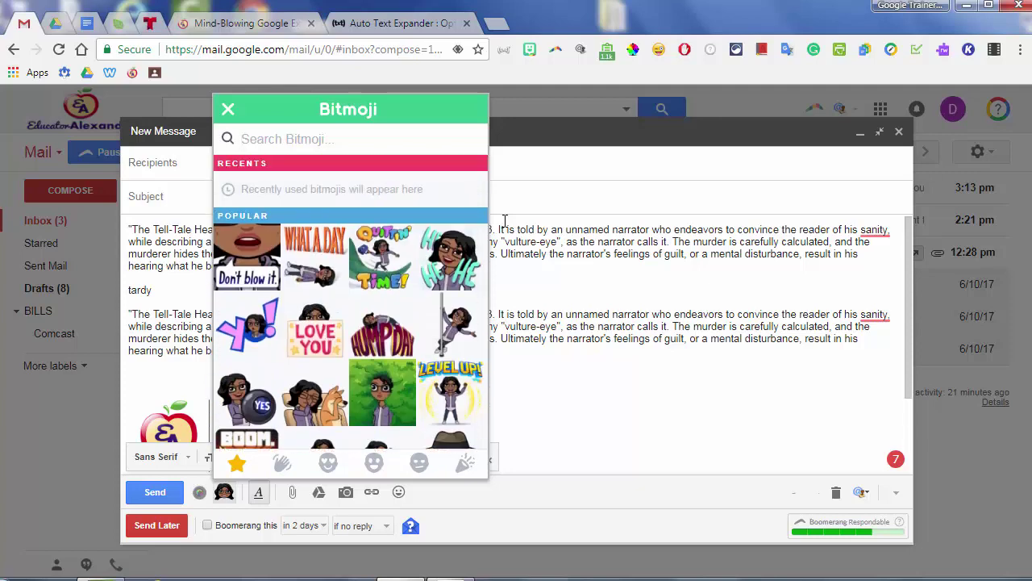
pyautogui.hotkey('shift', 'Left')
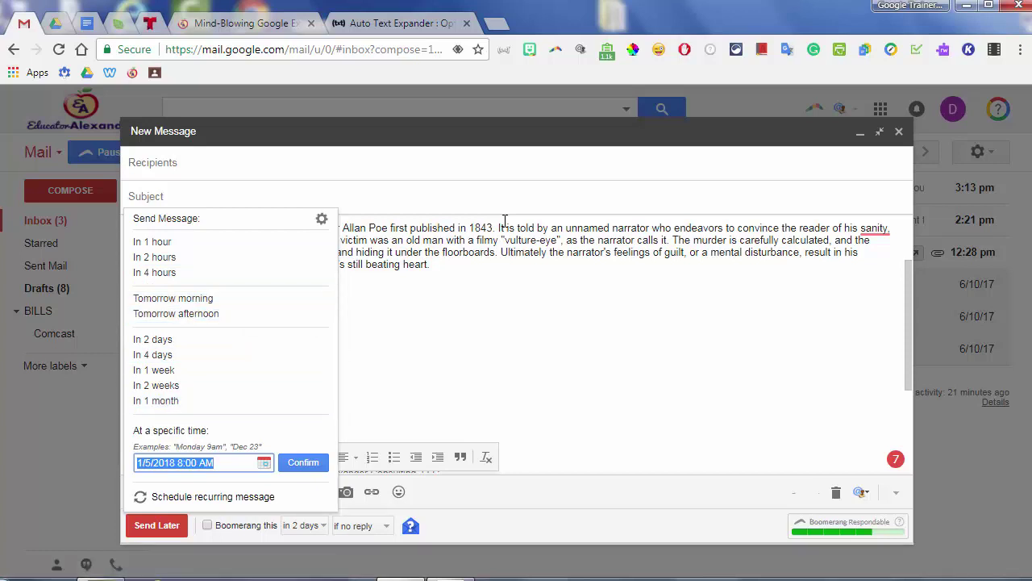
# Step: Review the draft's Send Later times and turn on Boomerang for 2 days, checking the return conditions but keeping "if no reply"
pyautogui.click(505, 220)
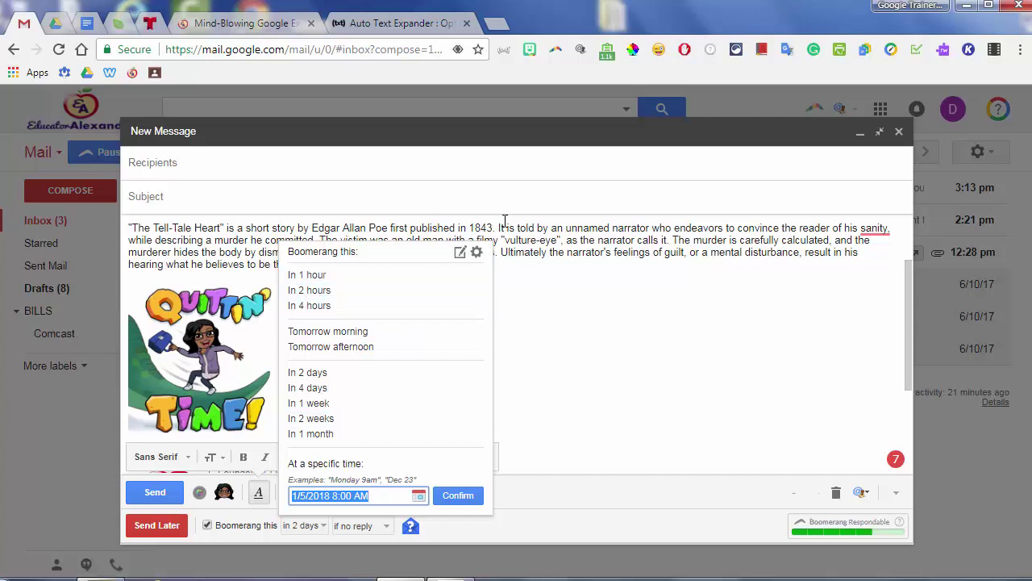
pyautogui.click(504, 220)
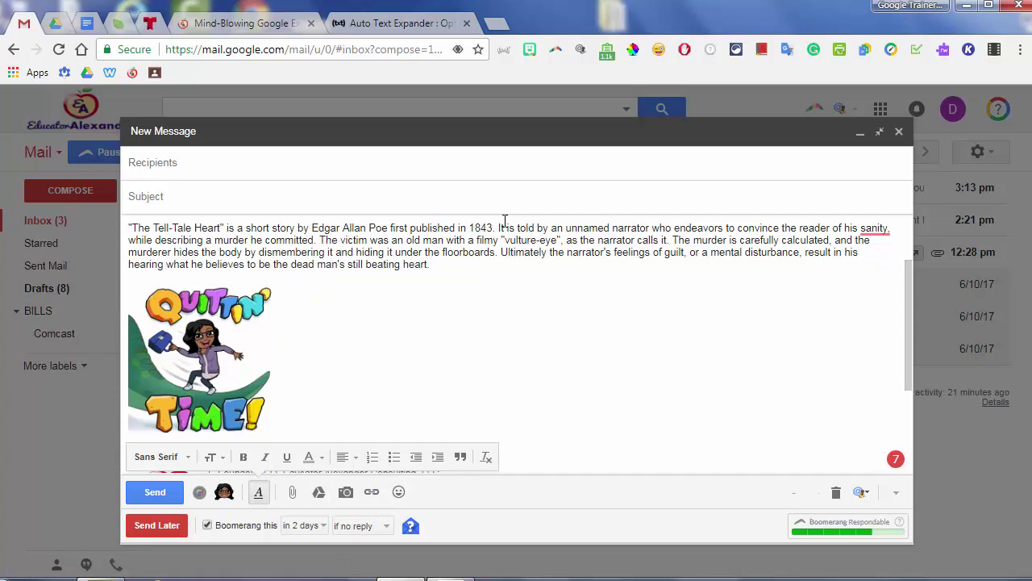
pyautogui.click(361, 525)
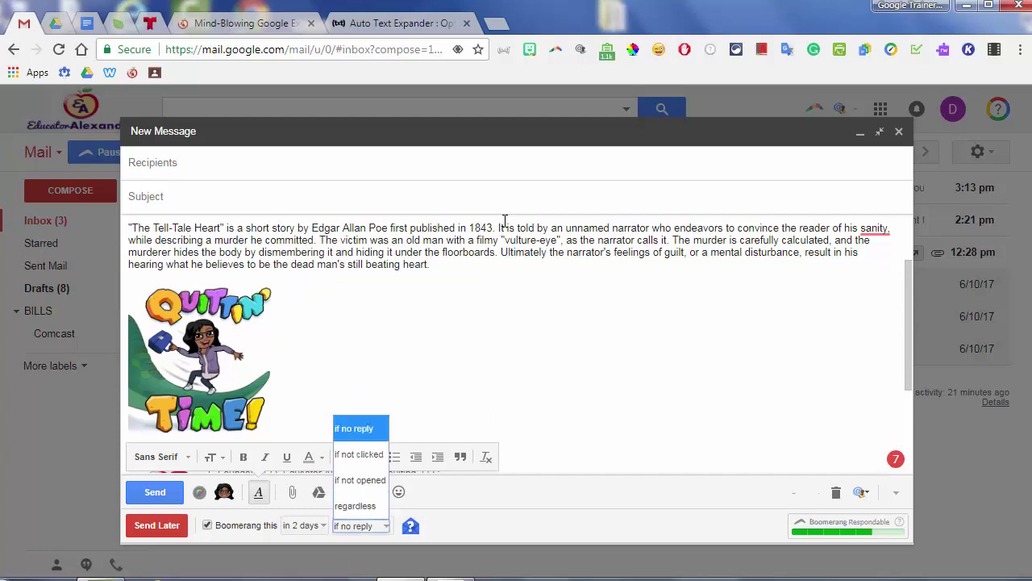
pyautogui.press('Down')
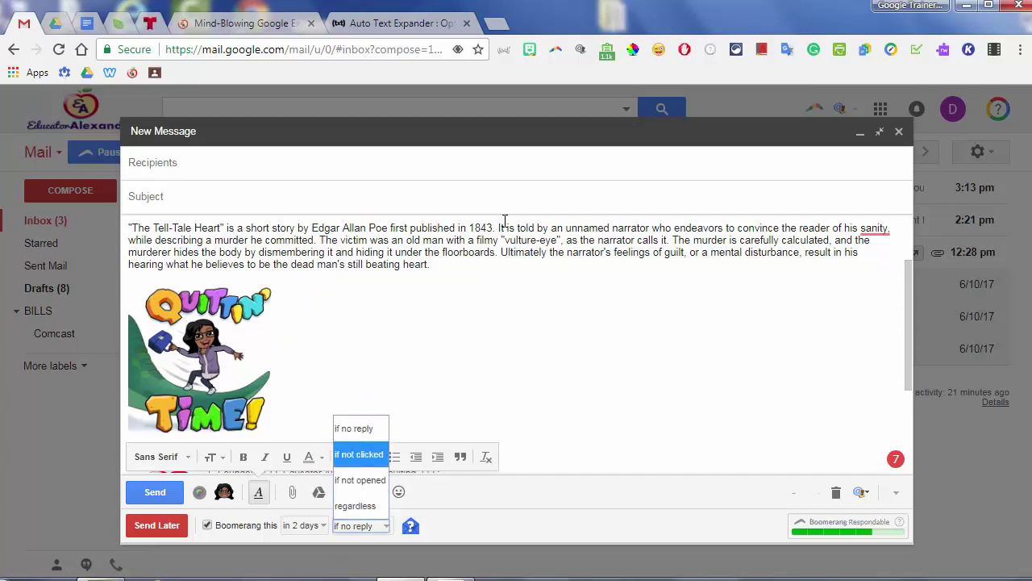
pyautogui.press('Down')
pyautogui.press('Down')
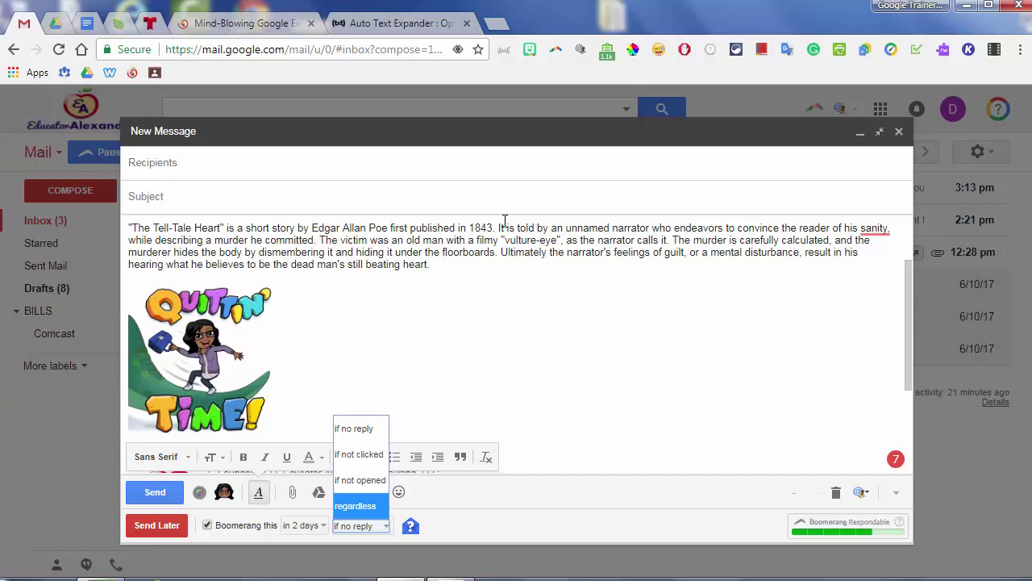
pyautogui.press('Up')
pyautogui.press('Escape')
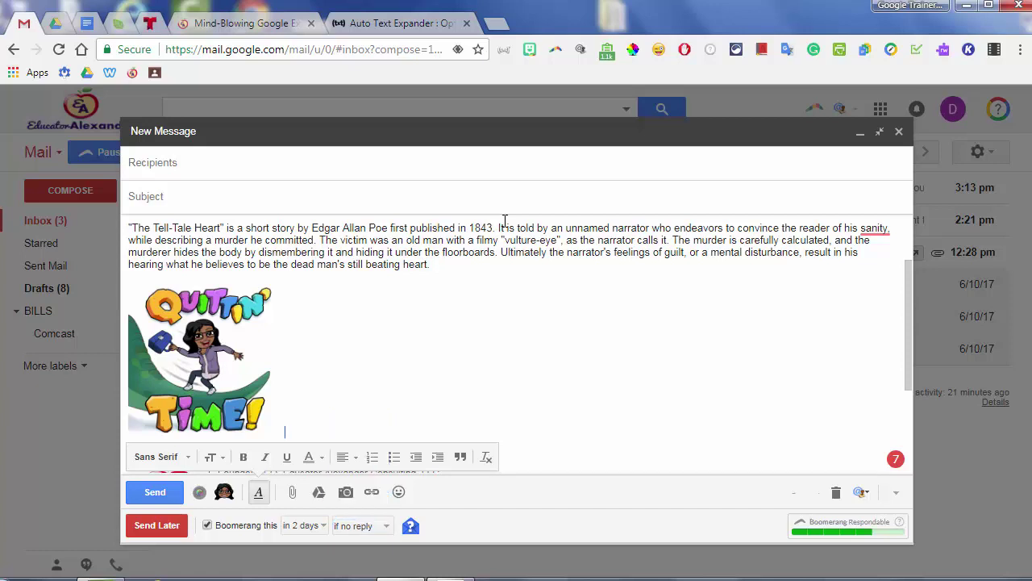
# Step: Minimize the draft, open Boomerang's Inbox Pause settings, highlight the auto-responder message, and exit without pausing the inbox
pyautogui.press('Escape')
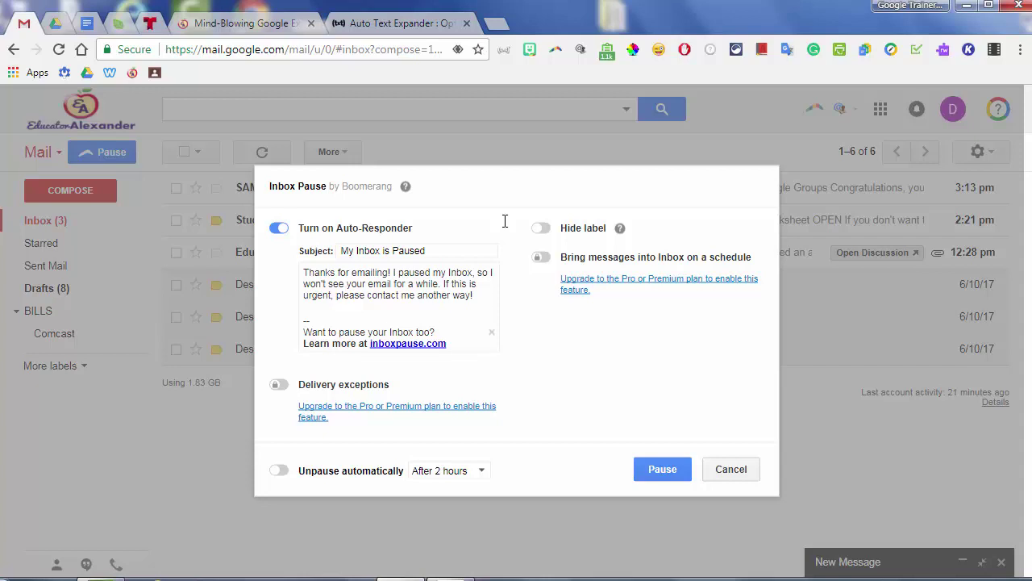
pyautogui.moveTo(474, 295); pyautogui.dragTo(308, 273)
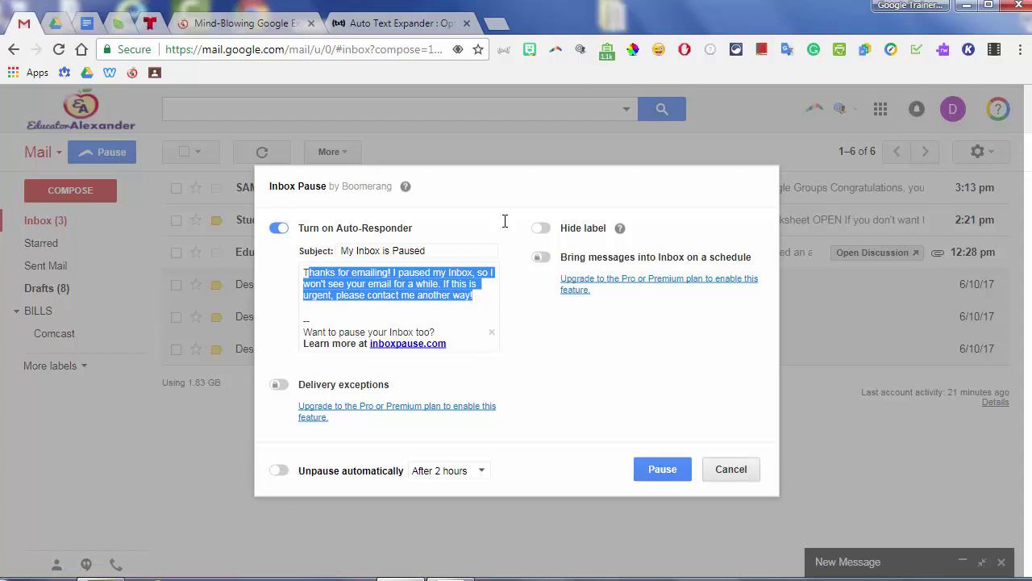
pyautogui.press('Escape')
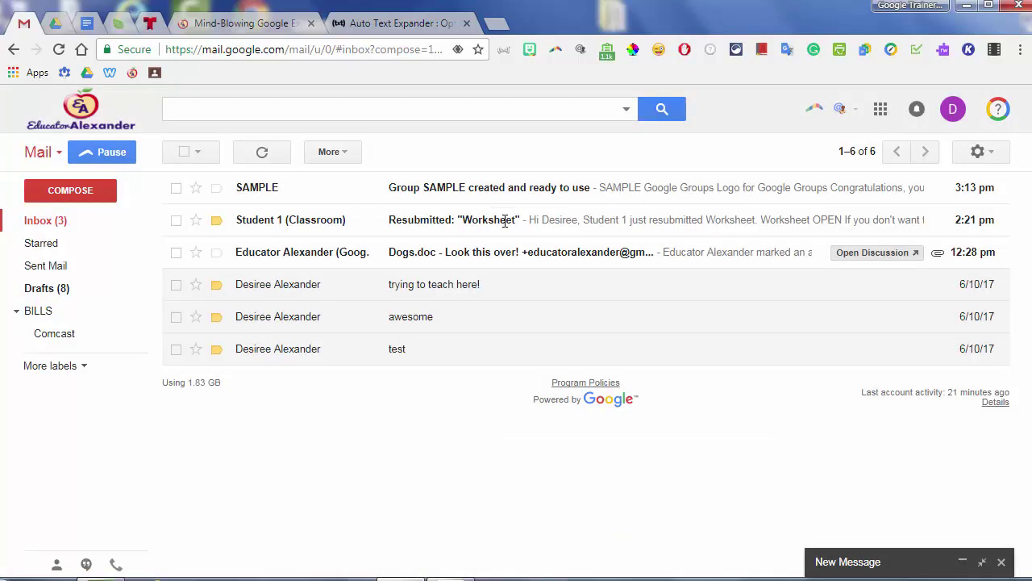
# Step: Reopen the draft at full size and view the A+PEL signature in the WiseStamp signature editor, closing the editor to return to Gmail
pyautogui.click(982, 561)
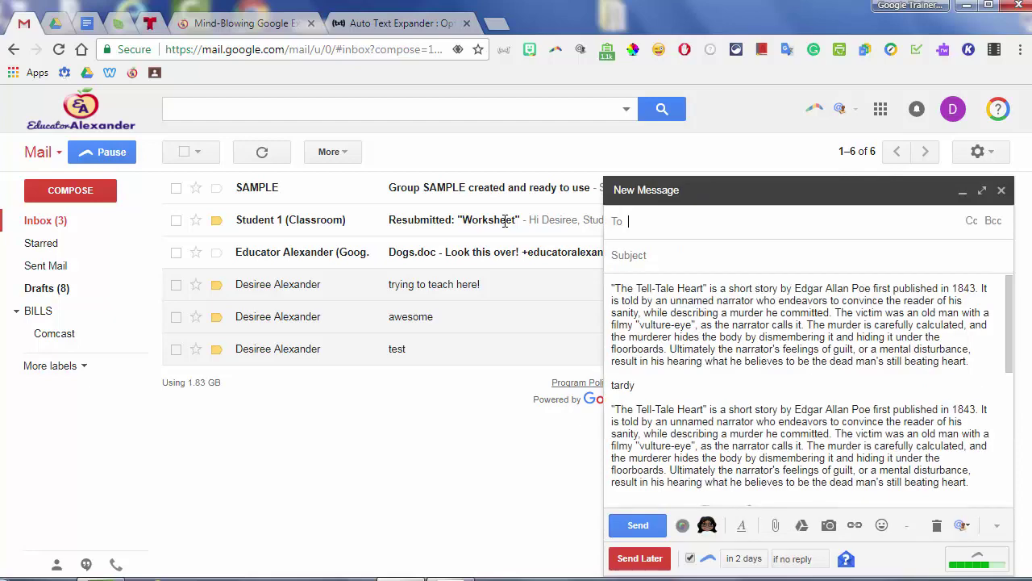
pyautogui.click(981, 190)
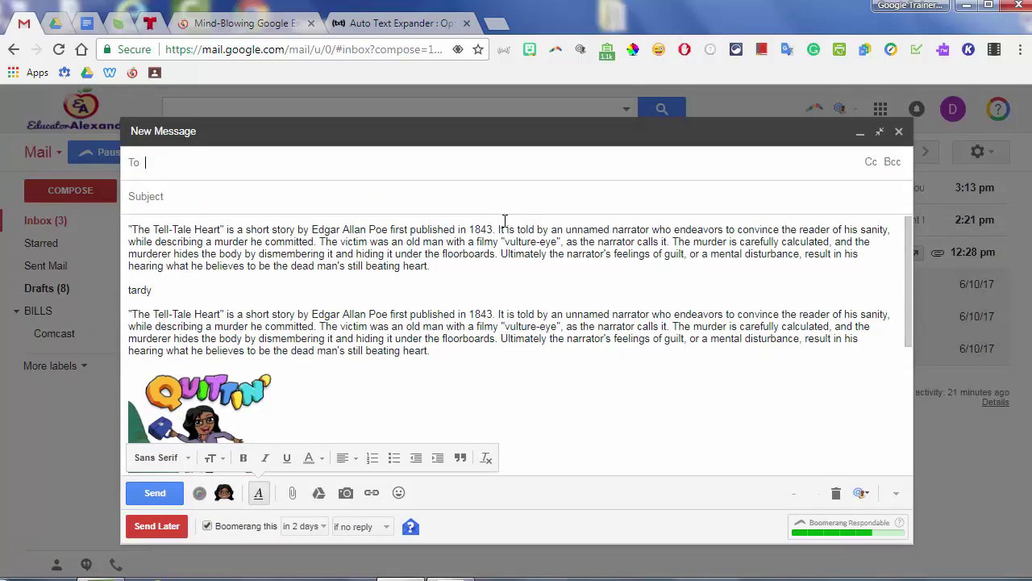
pyautogui.scroll(-5, 505, 221)
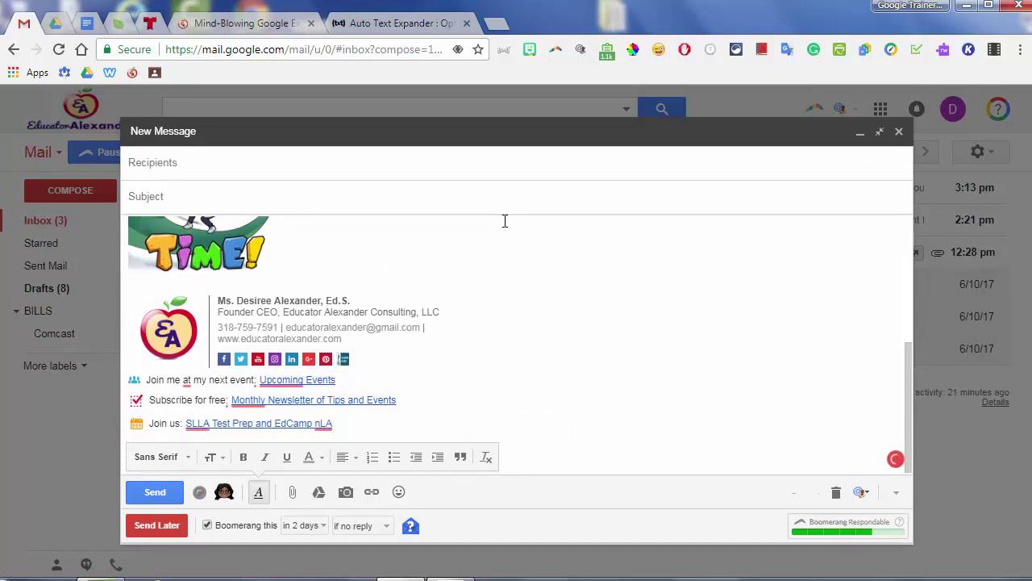
pyautogui.click(580, 50)
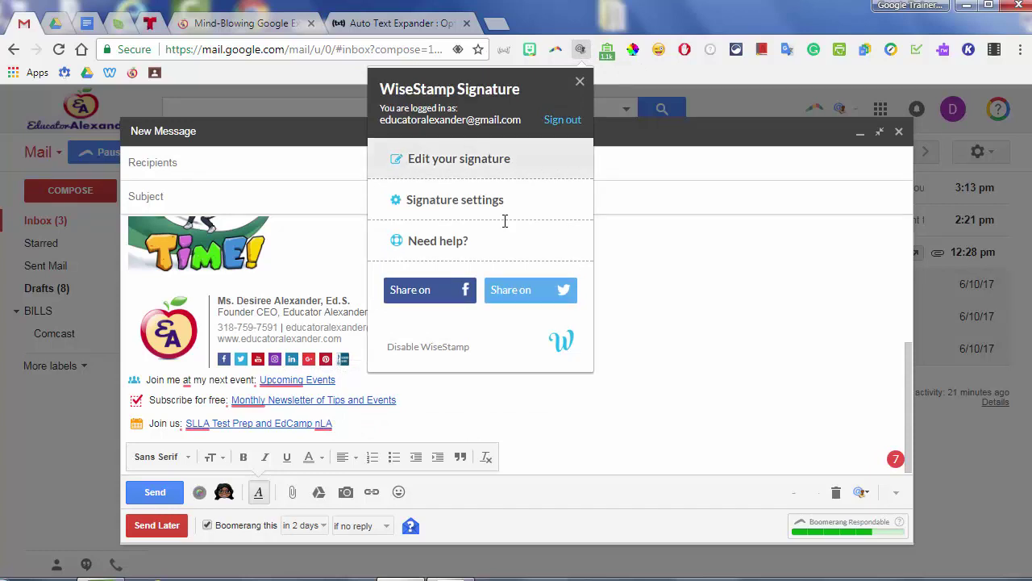
pyautogui.click(505, 219)
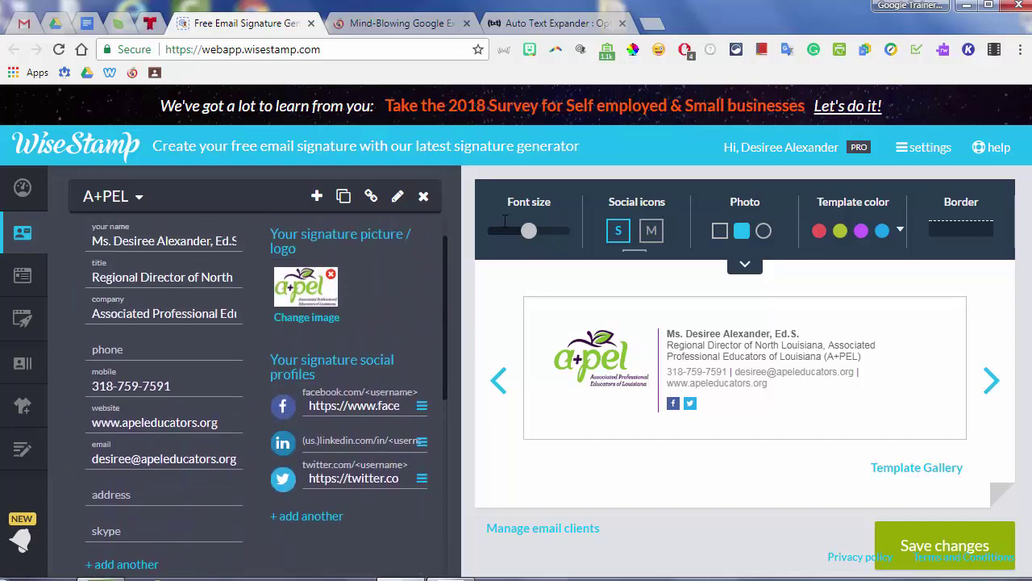
pyautogui.hotkey('ctrl', 'w')
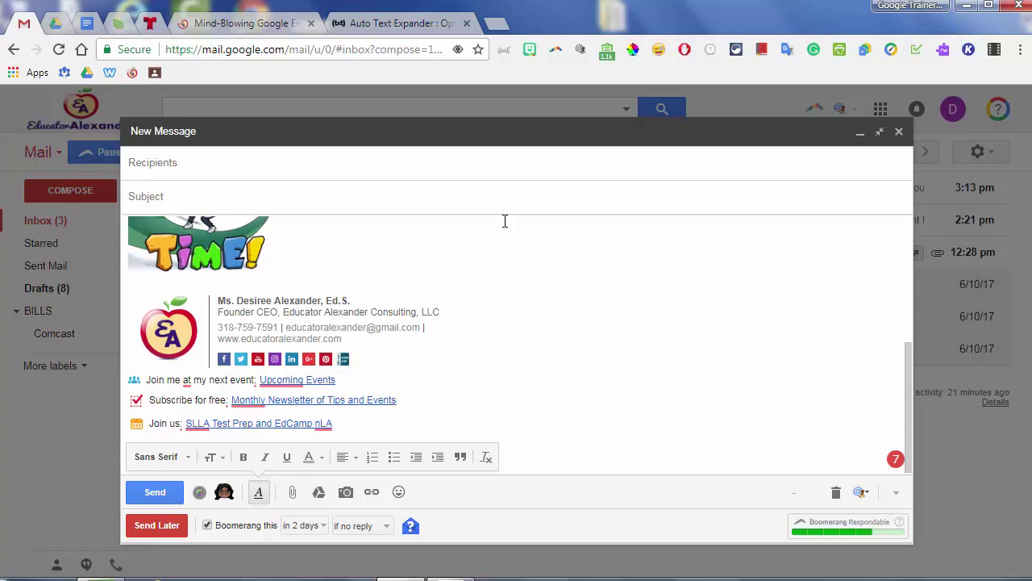
# Step: Switch to the extensions list web page and review its Gmail section and the start of its Productivity section
pyautogui.hotkey('ctrl', '6')
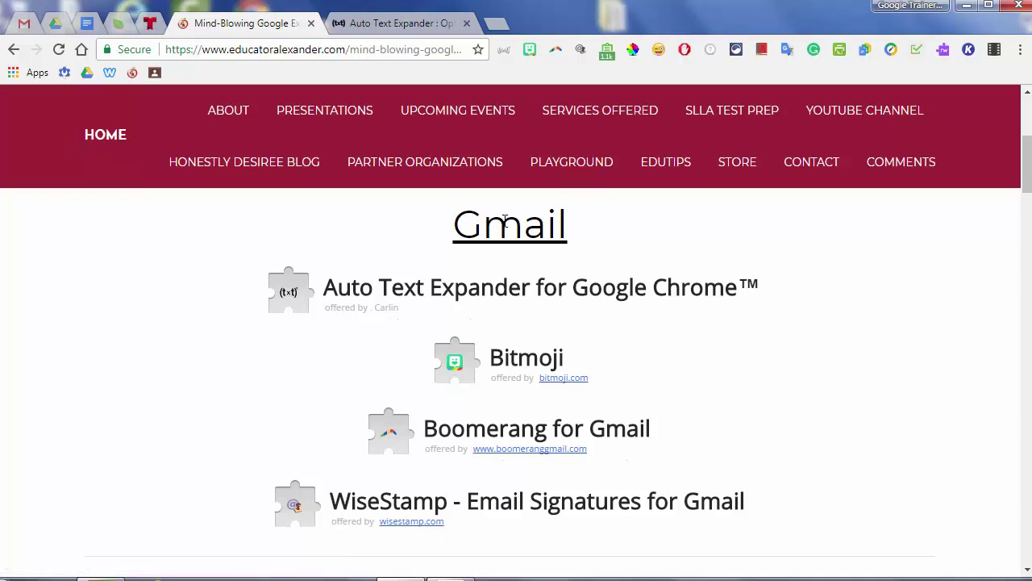
pyautogui.scroll(-3, 504, 219)
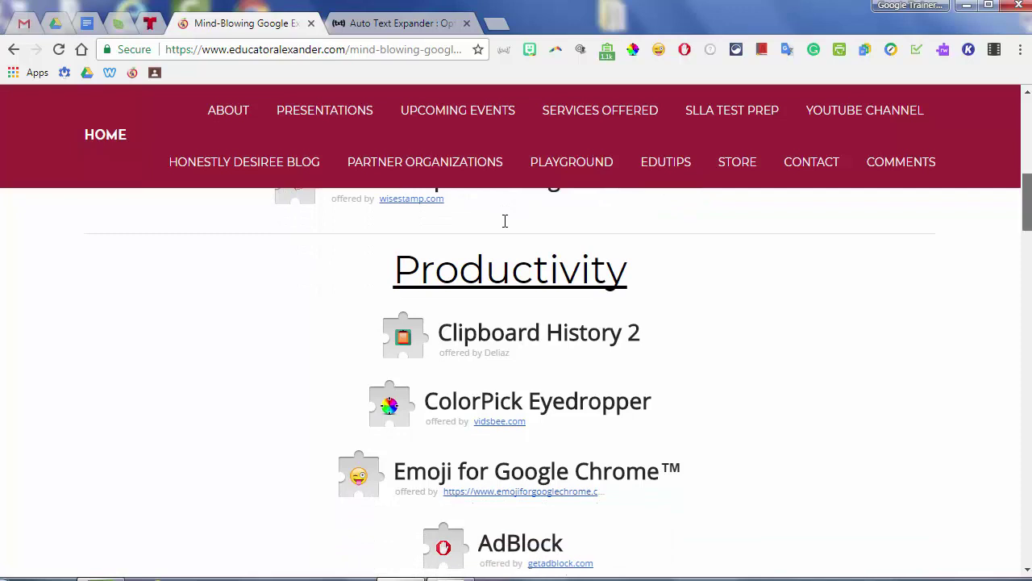
pyautogui.scroll(4, 505, 221)
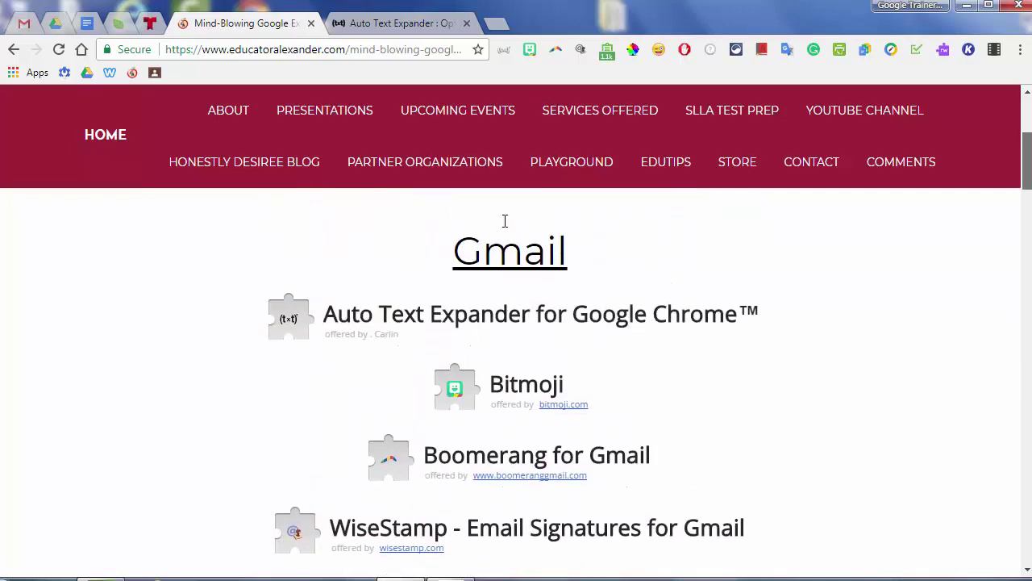
pyautogui.scroll(-5, 505, 221)
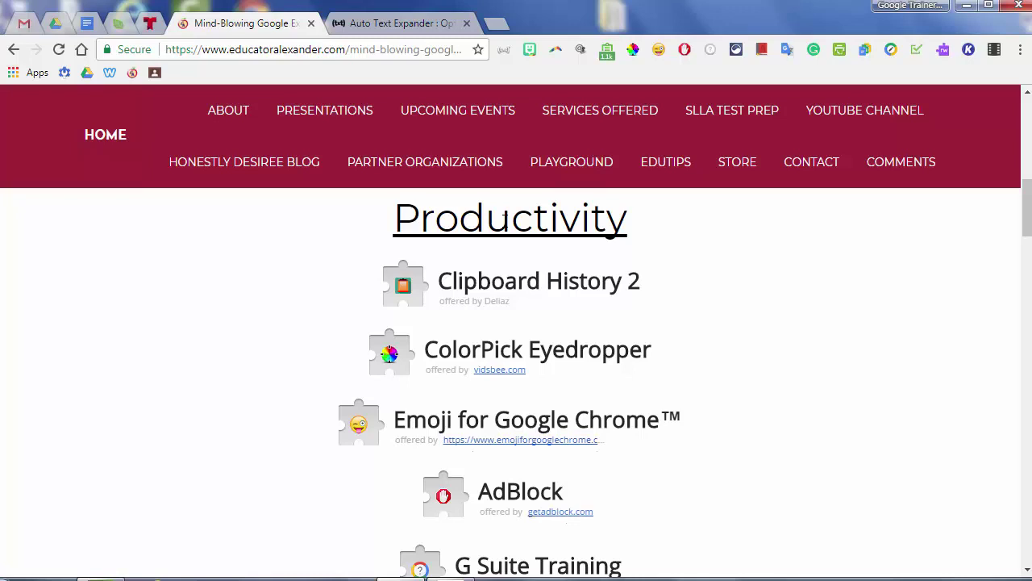
# Step: Copy the web address of the extensions list page, and close the Auto Text Expander options page
pyautogui.click(367, 50)
pyautogui.rightClick(367, 49)
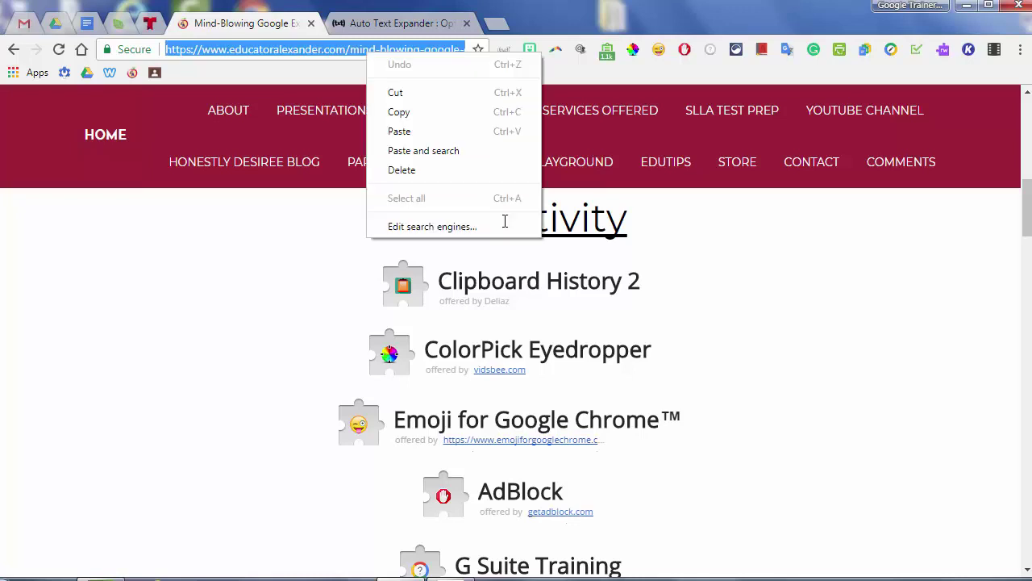
pyautogui.press('Down')
pyautogui.press('Down')
pyautogui.press('Return')
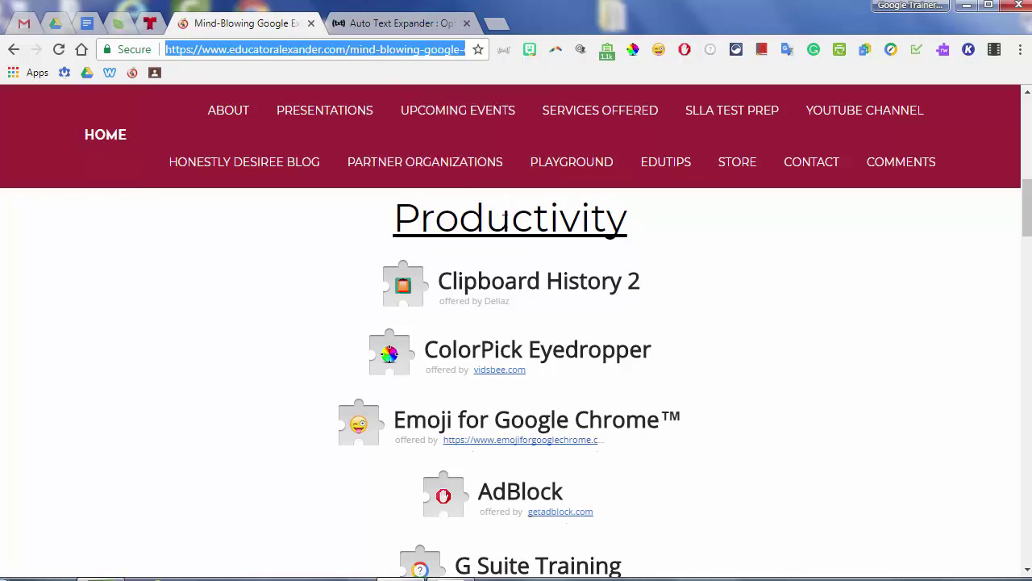
pyautogui.click(395, 23)
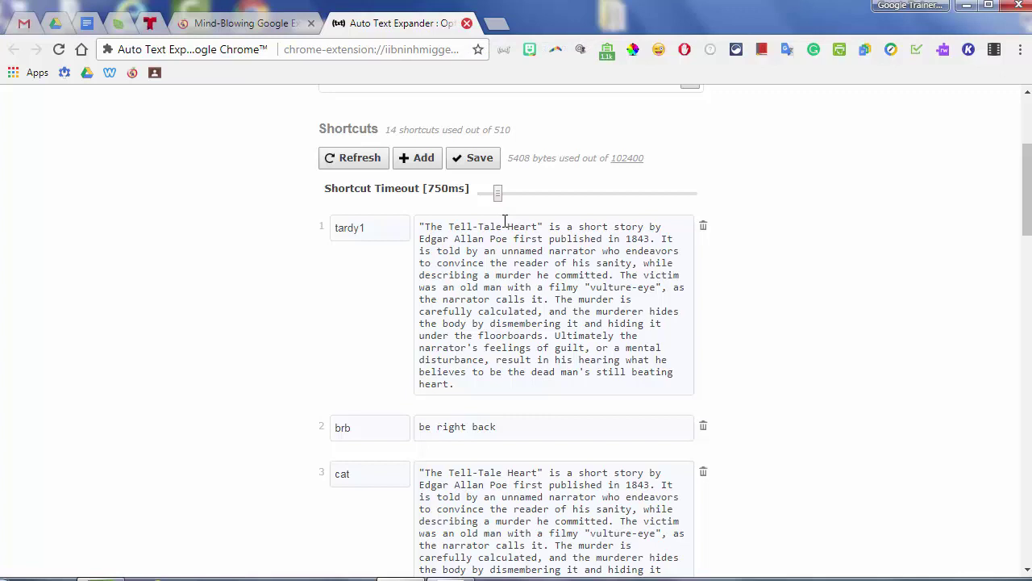
pyautogui.hotkey('ctrl', 'w')
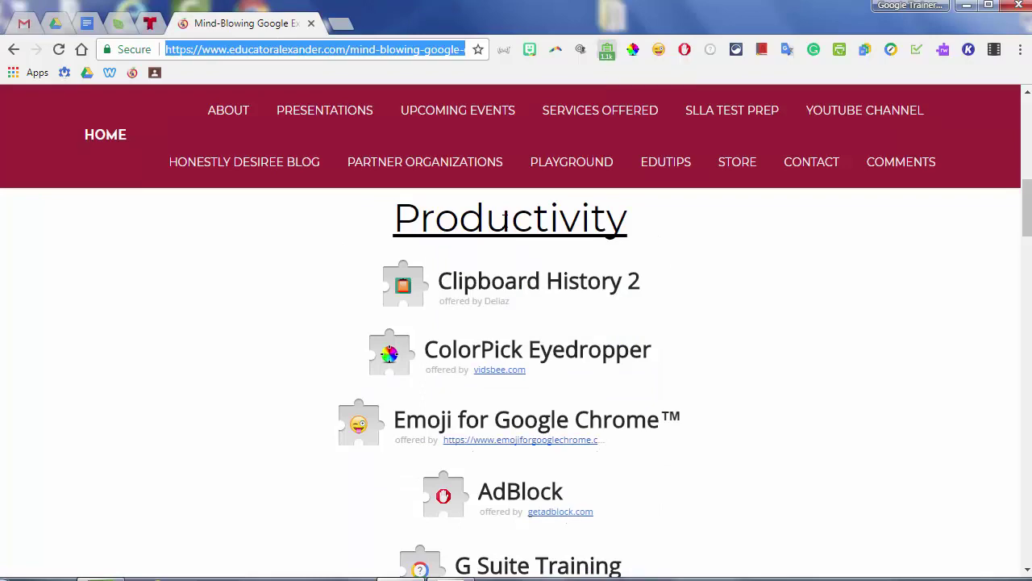
# Step: Open Clipboard History 2 and examine the list of previously copied items, closing it when finished
pyautogui.click(606, 49)
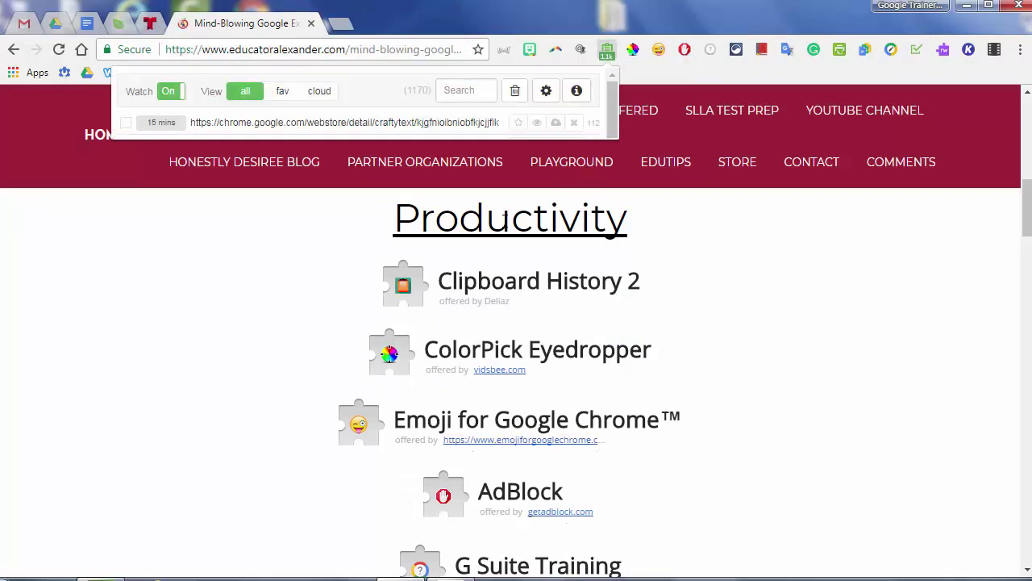
pyautogui.scroll(-2, 505, 222)
pyautogui.scroll(-8, 505, 222)
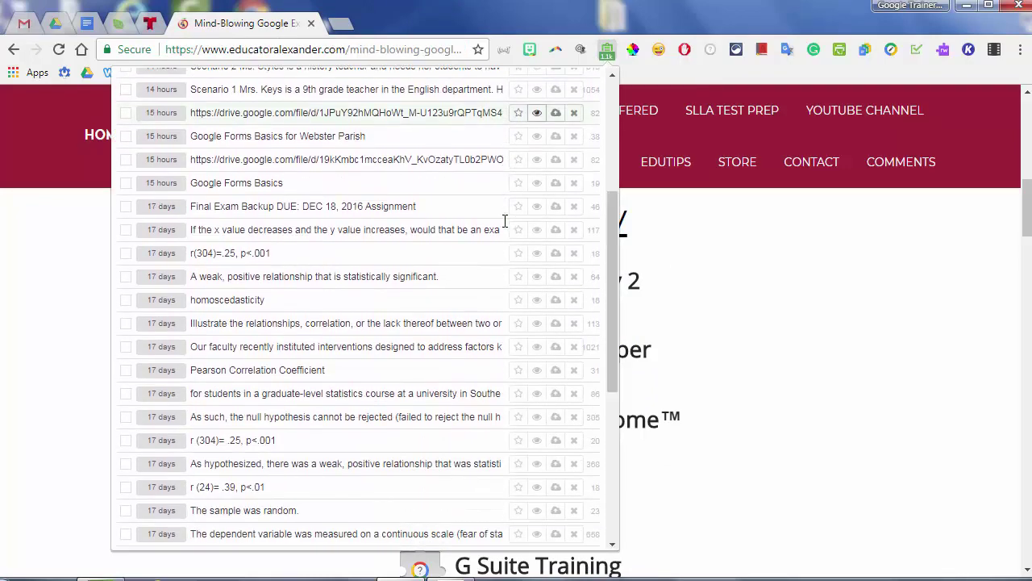
pyautogui.scroll(-2, 505, 221)
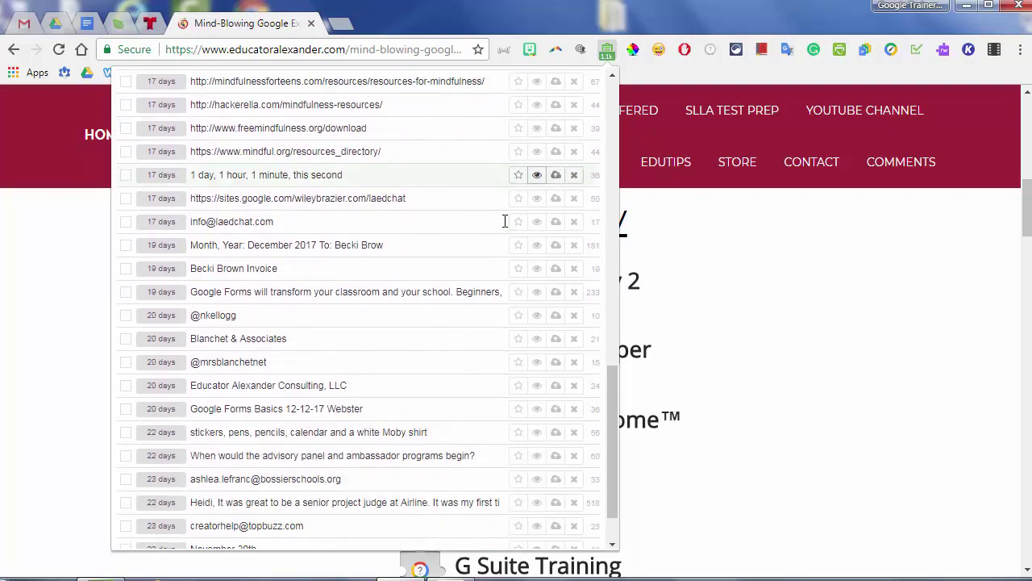
pyautogui.scroll(3, 504, 221)
pyautogui.scroll(10, 505, 221)
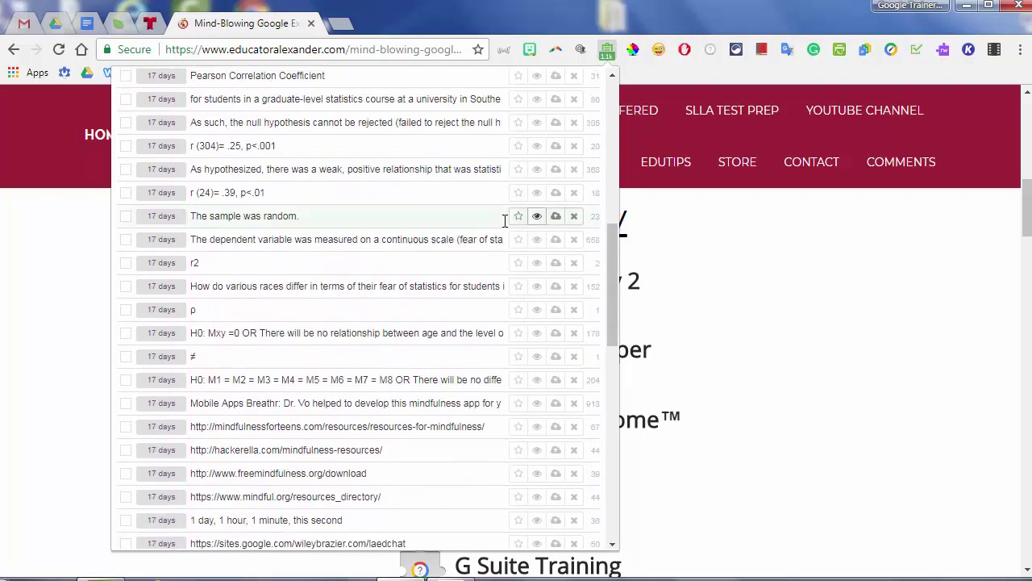
pyautogui.scroll(3, 505, 221)
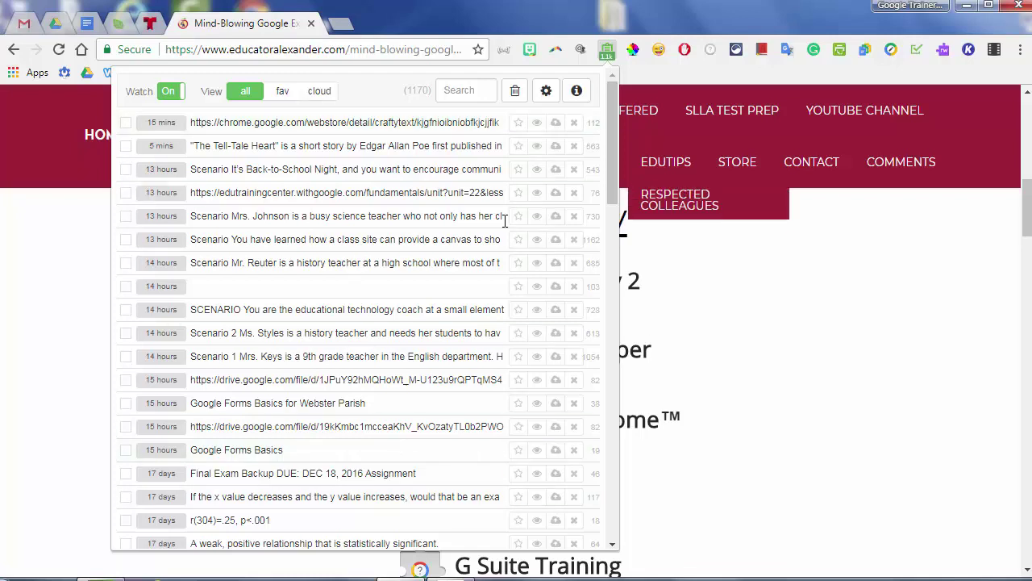
pyautogui.press('Escape')
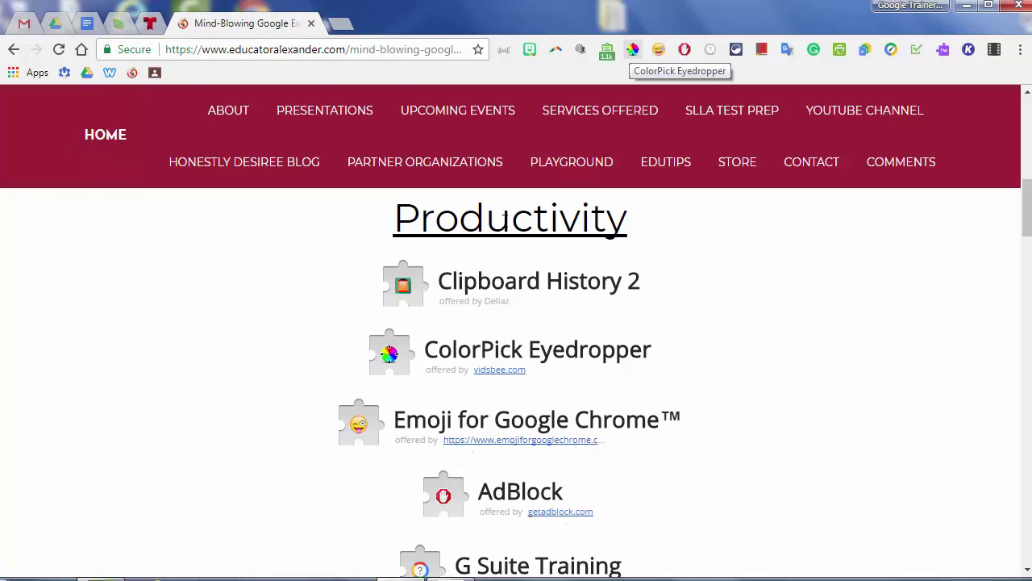
# Step: Use ColorPick Eyedropper to sample the yellow of the Emoji for Google Chrome icon on the page
pyautogui.click(633, 50)
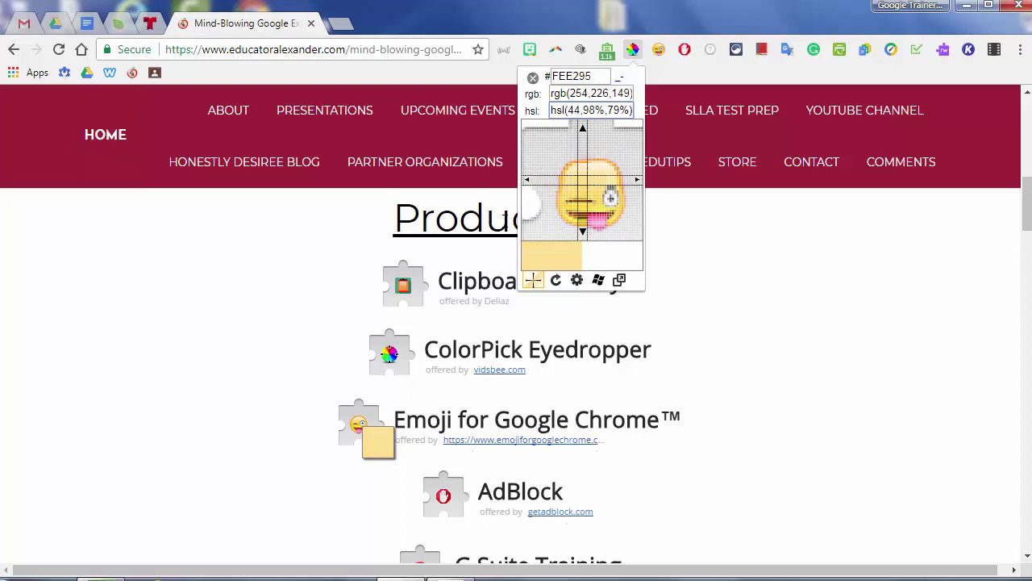
pyautogui.click(362, 427)
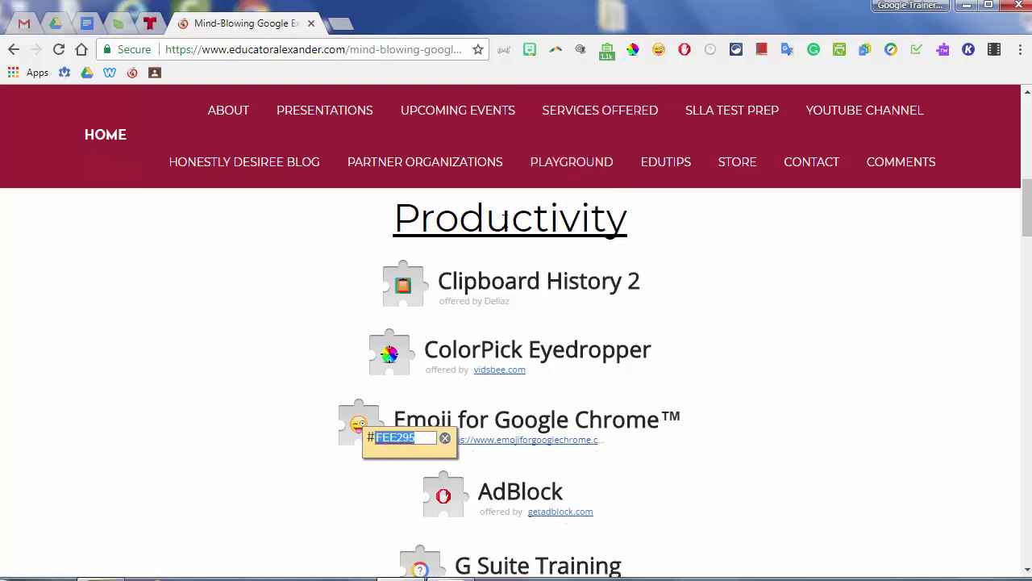
# Step: View the sampled yellow's color details, exit color pick mode, and open the Emoji for Google Chrome picker
pyautogui.click(362, 427)
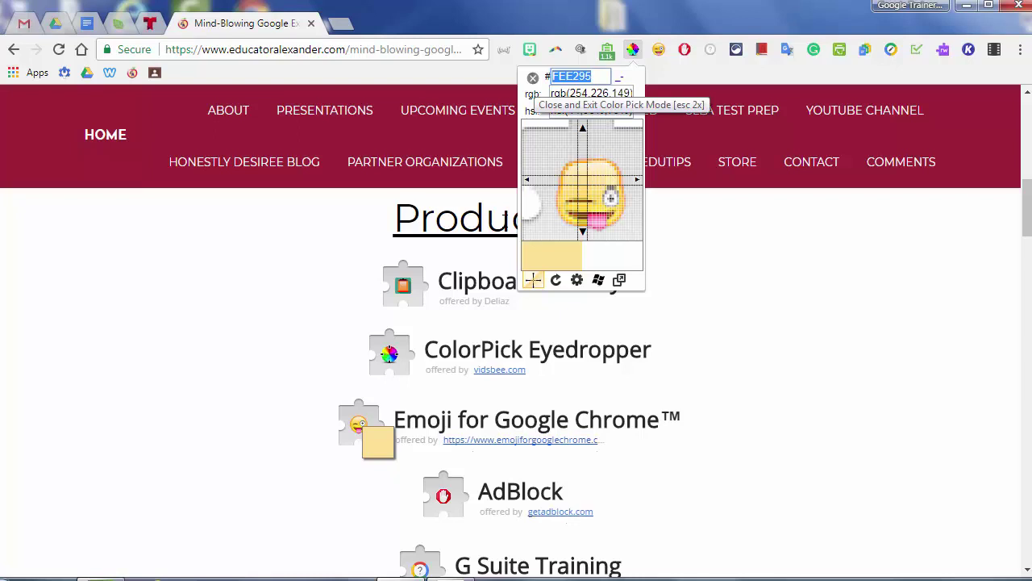
pyautogui.press('Escape')
pyautogui.press('Escape')
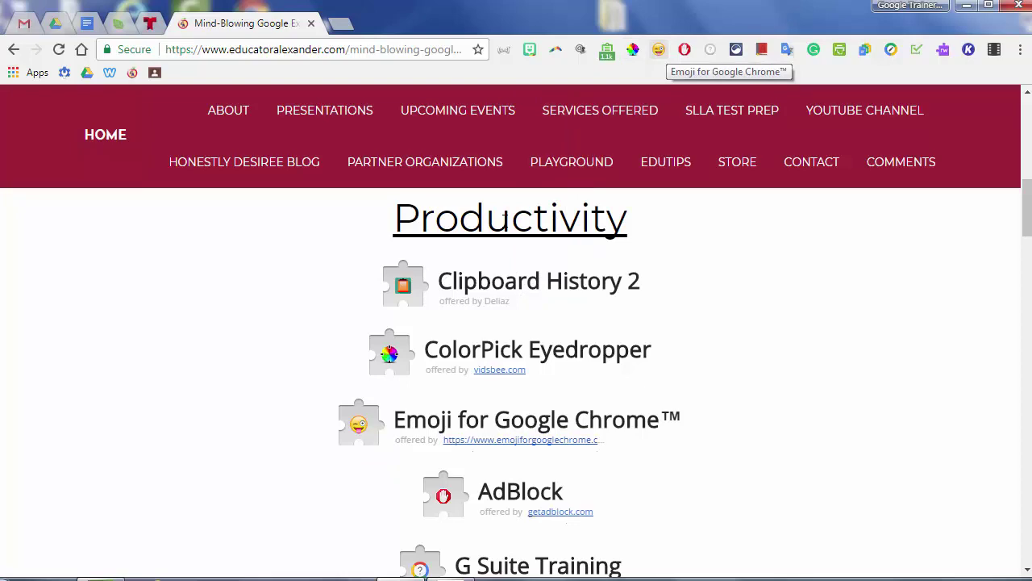
pyautogui.click(659, 50)
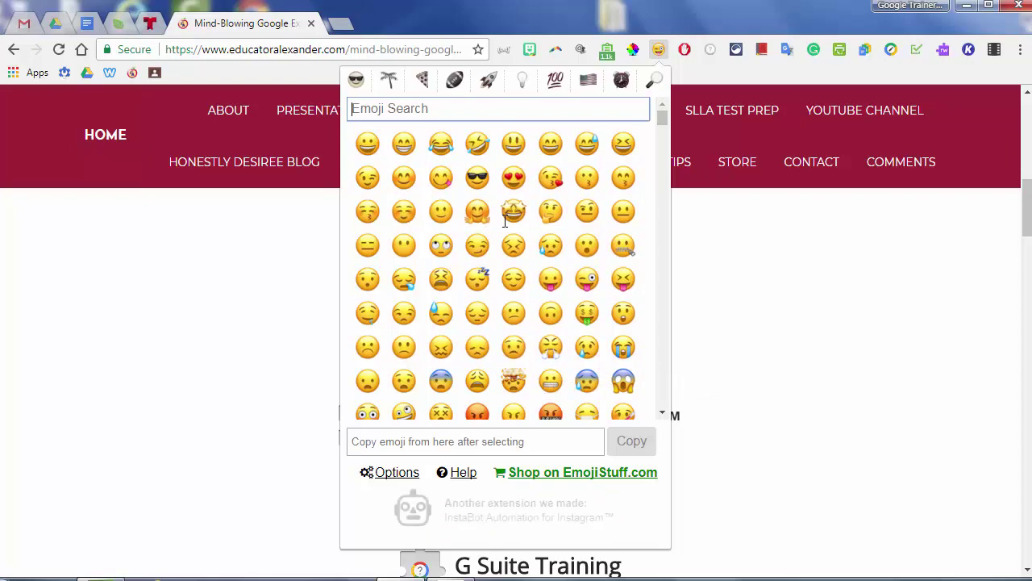
# Step: Switch to Google Drive and open the name of the gray "! Test Folder" that has no emoji for editing
pyautogui.hotkey('ctrl', '2')
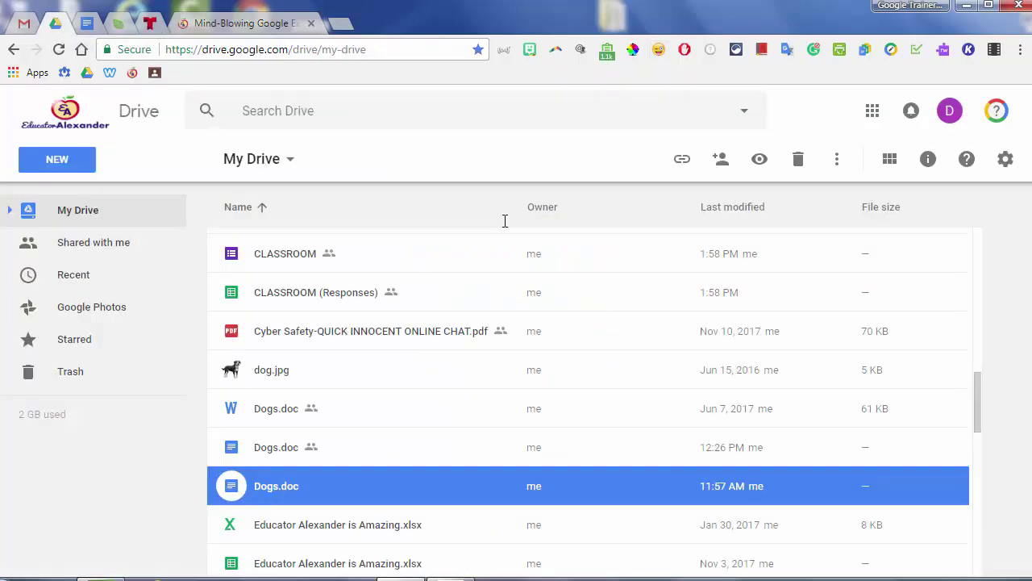
pyautogui.scroll(15, 504, 221)
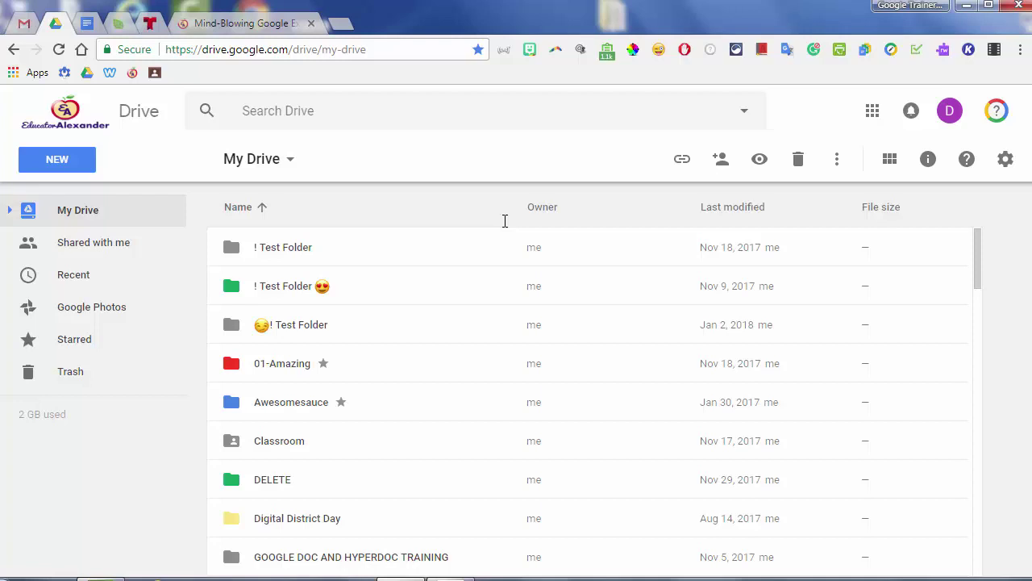
pyautogui.press('Down')
pyautogui.hotkey('shift', 'F10')
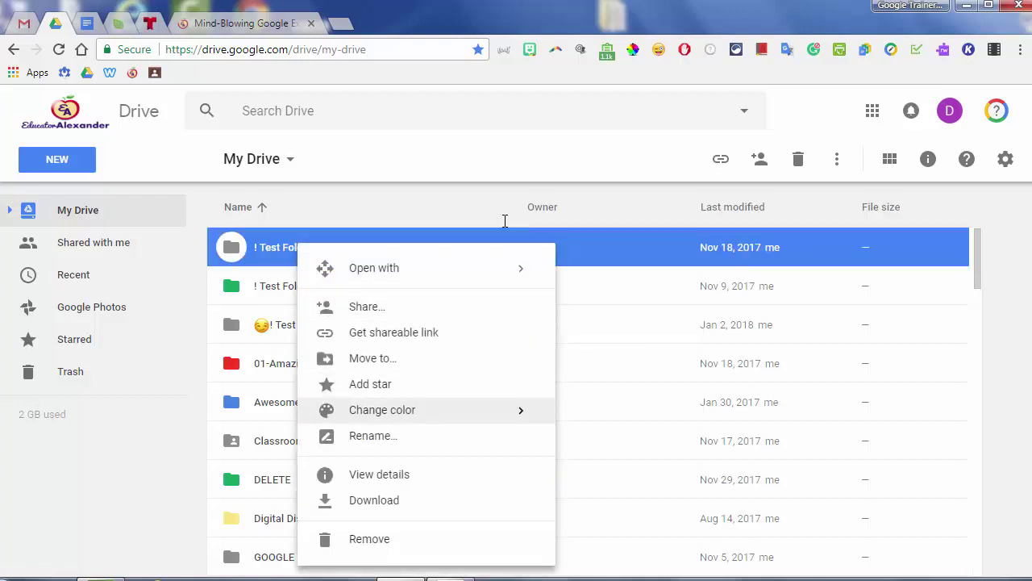
pyautogui.press('Return')
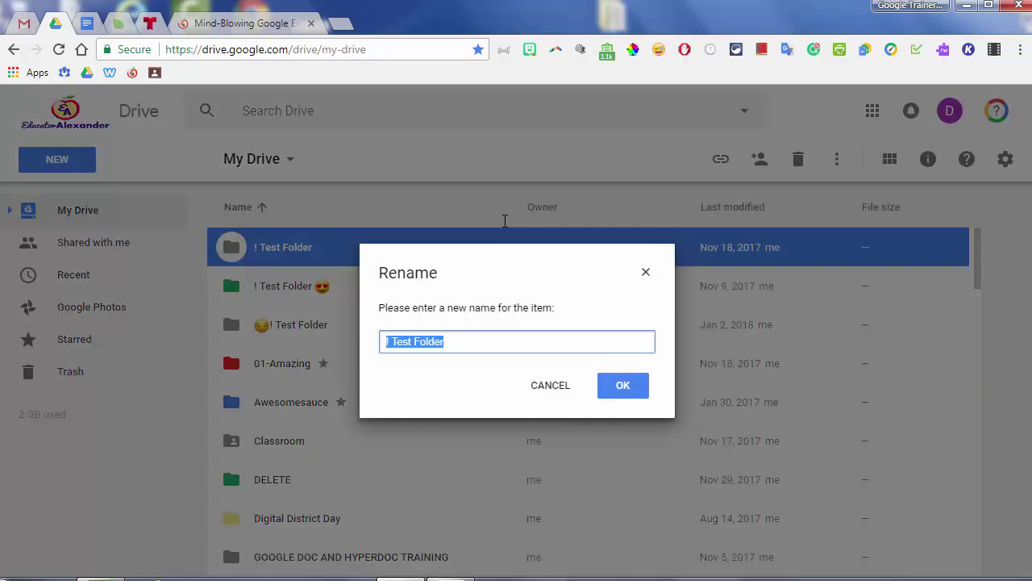
pyautogui.press('End')
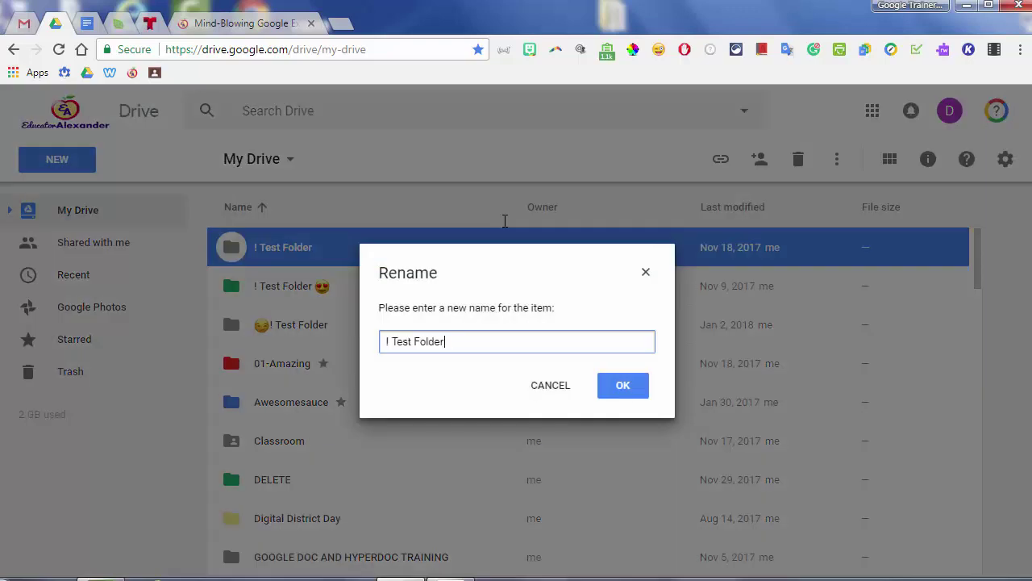
# Step: Try adding a sunglasses emoji and another smiley directly after the folder name with Emoji for Google Chrome, deleting each one
pyautogui.hotkey('ctrl', 'shift', 'e')
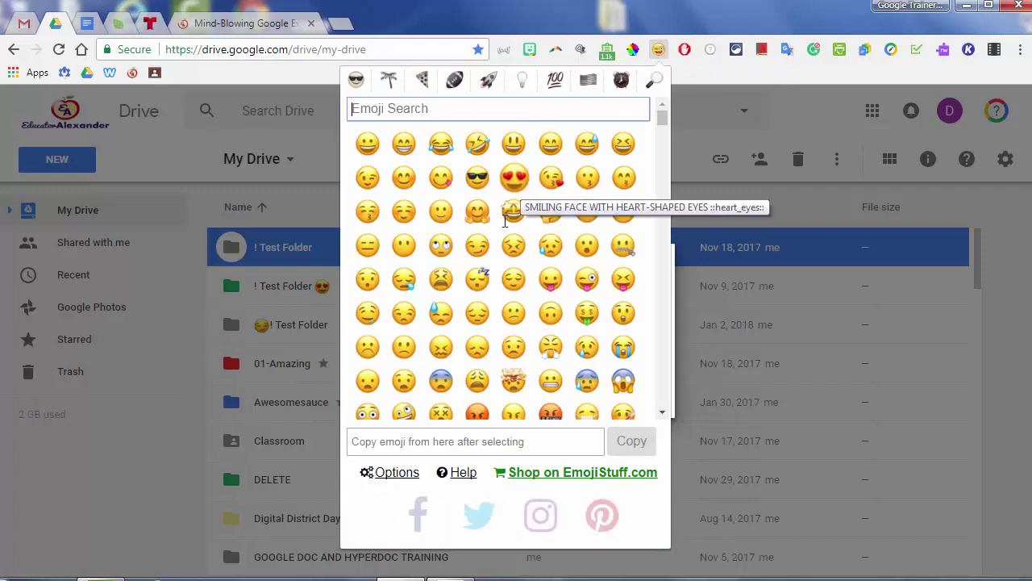
pyautogui.press('Left')
pyautogui.press('Return')
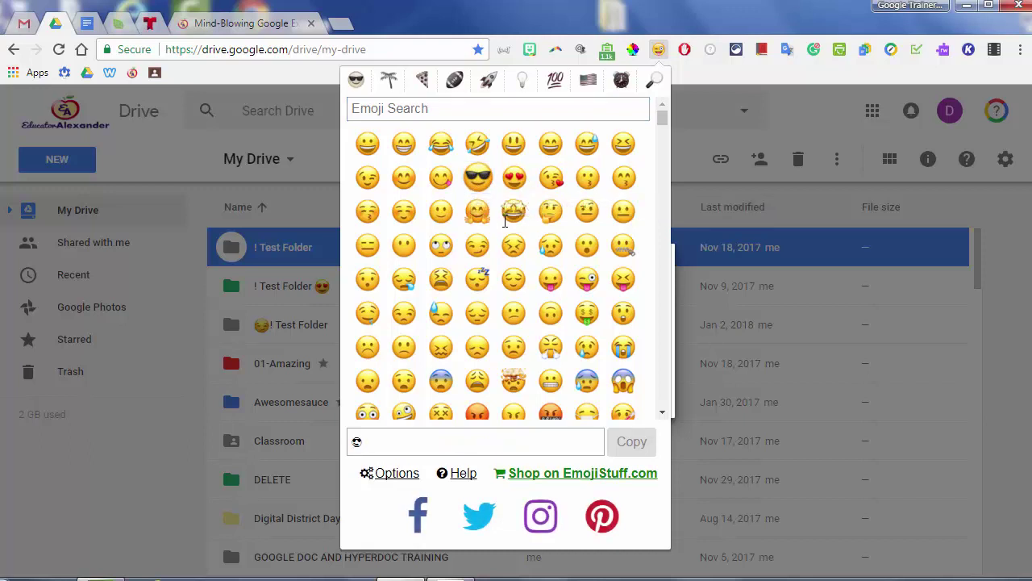
pyautogui.press('Return')
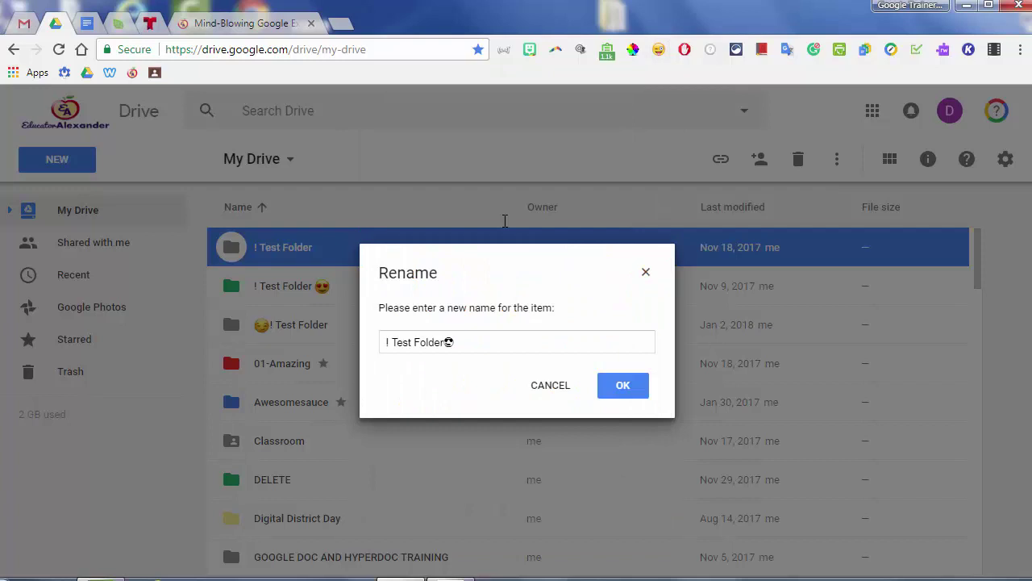
pyautogui.press('BackSpace')
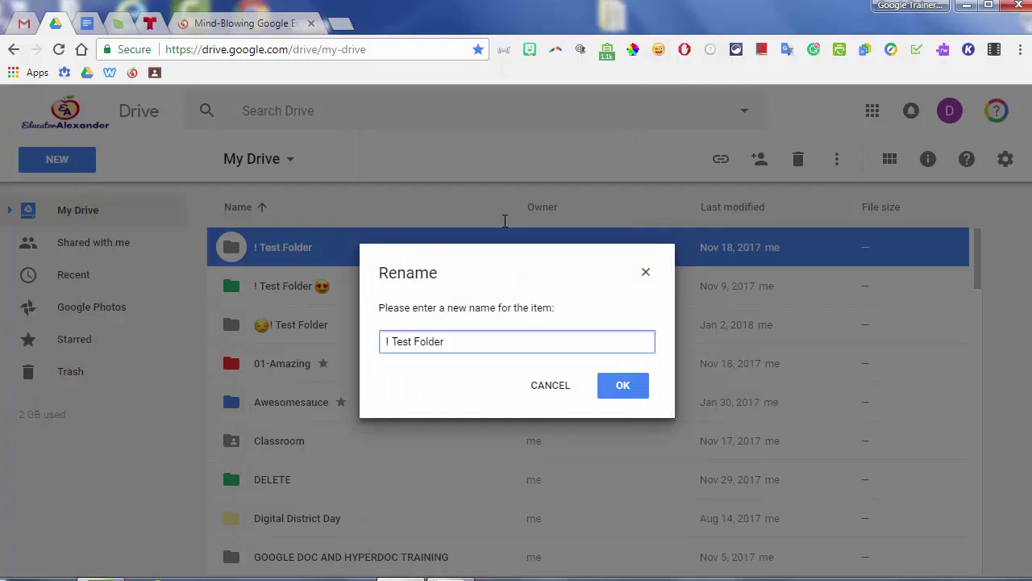
pyautogui.hotkey('ctrl', 'shift', 'e')
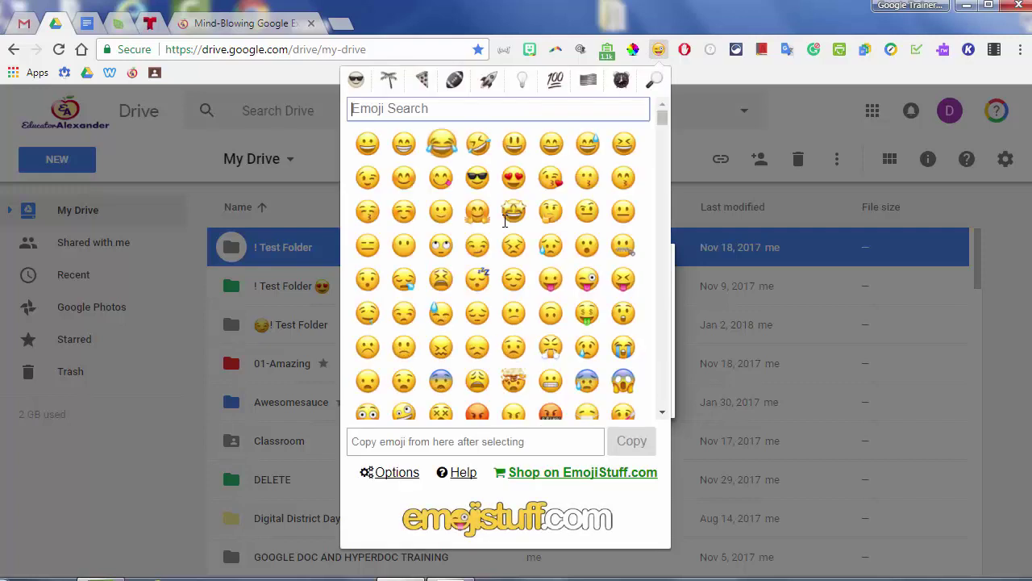
pyautogui.click(505, 221)
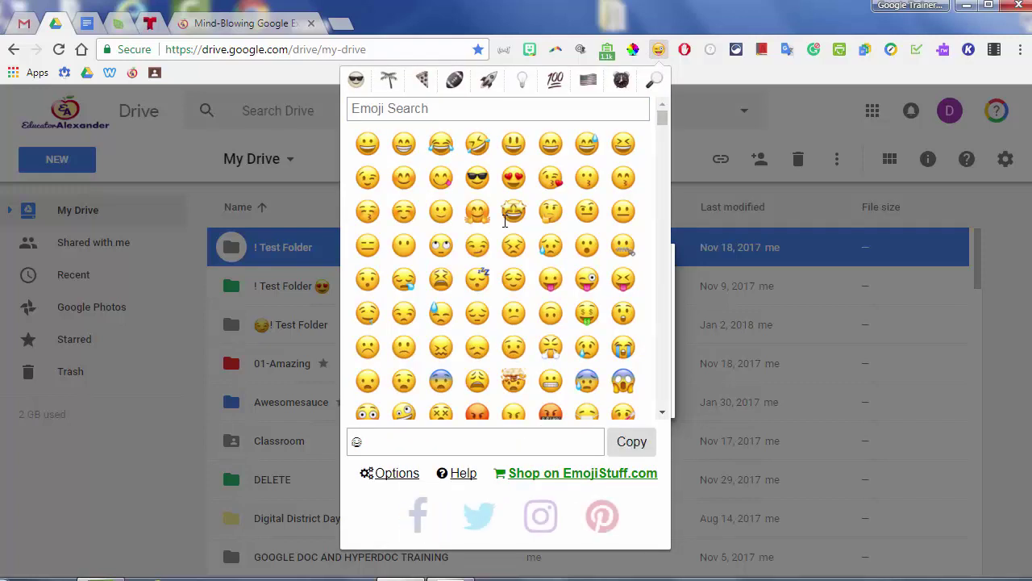
pyautogui.press('Escape')
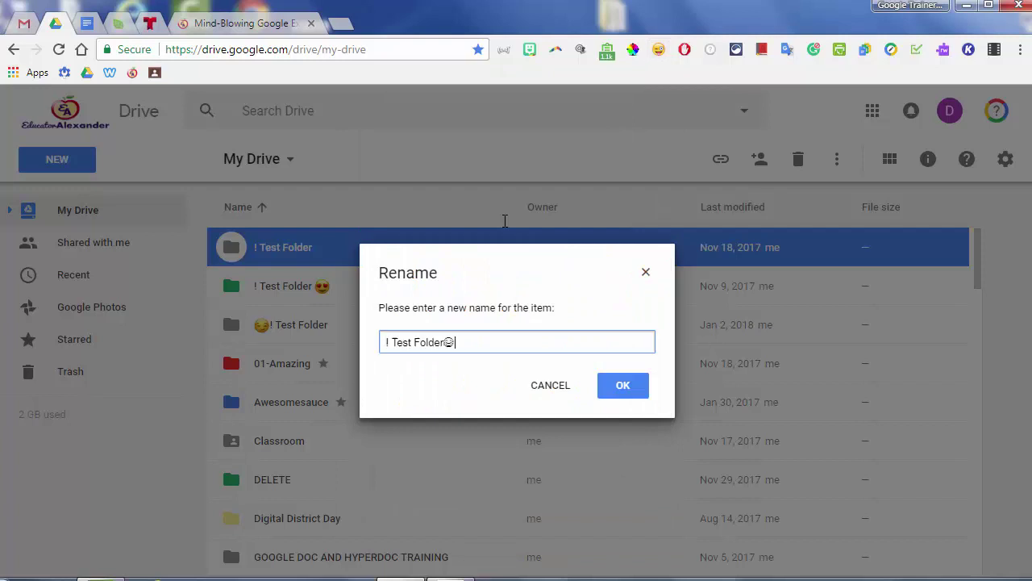
pyautogui.press('BackSpace')
# Step: Rename the folder to "! Test Folder 😁", inserting the emoji with Emoji for Google Chrome
pyautogui.hotkey('ctrl', 'shift', 'e')
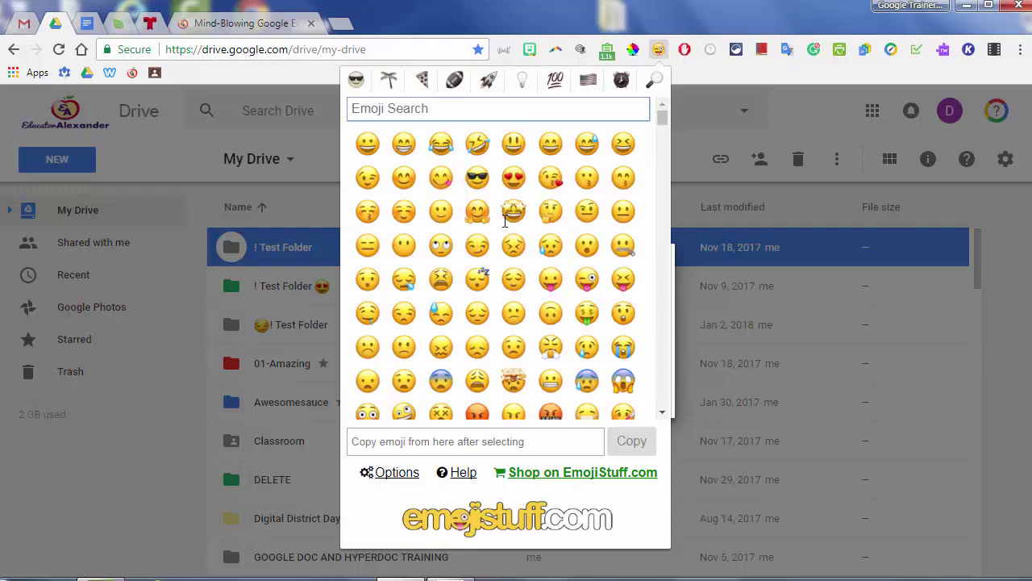
pyautogui.press('Return')
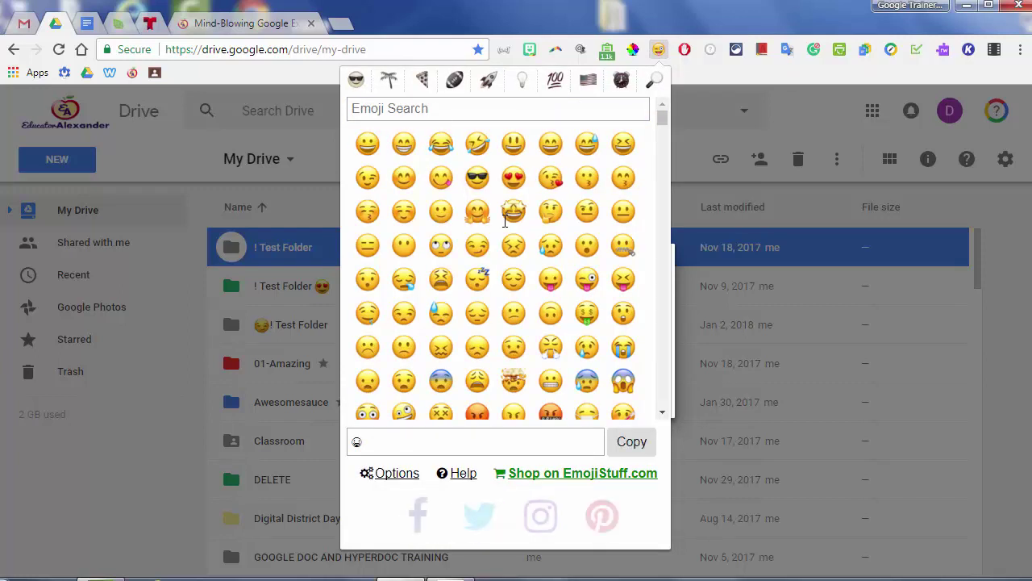
pyautogui.press('Escape')
pyautogui.write('😀')
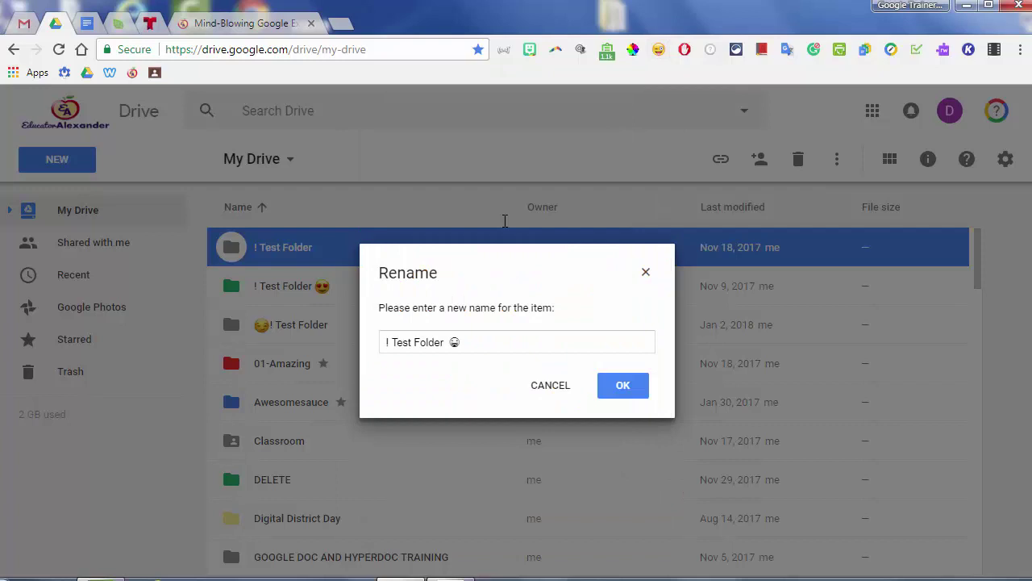
pyautogui.press('BackSpace')
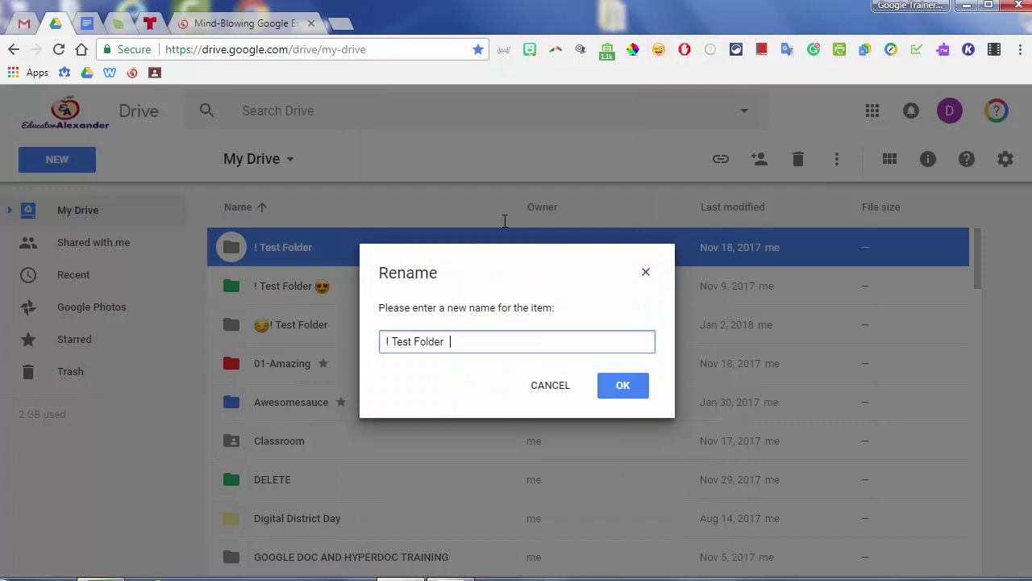
pyautogui.write('😀')
pyautogui.press('Return')
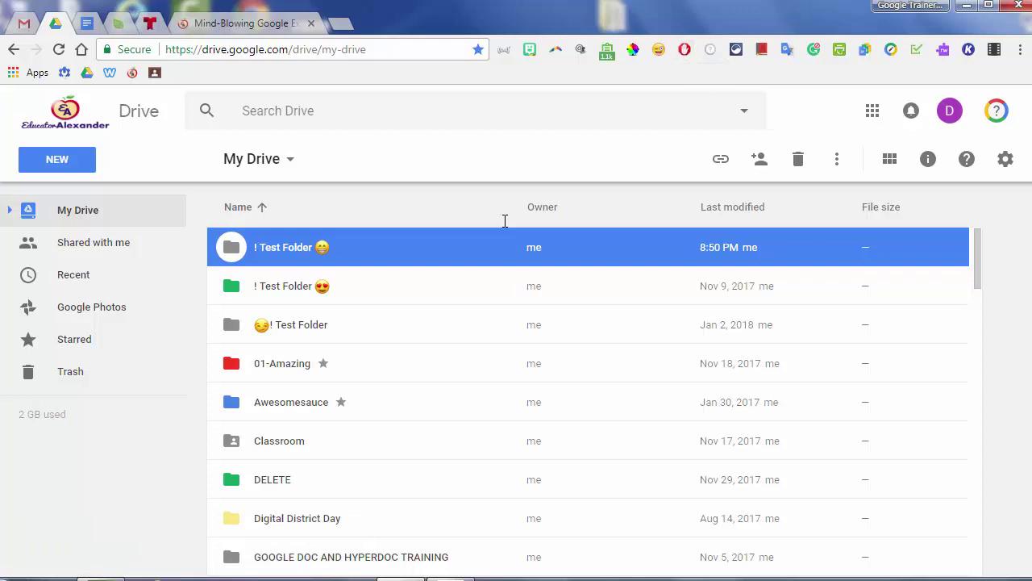
# Step: In Google Drive, search G Suite Training for "folder" and follow the "Create a new subfolder" lesson, opening the new "! Test Folder"
pyautogui.hotkey('ctrl', '9')
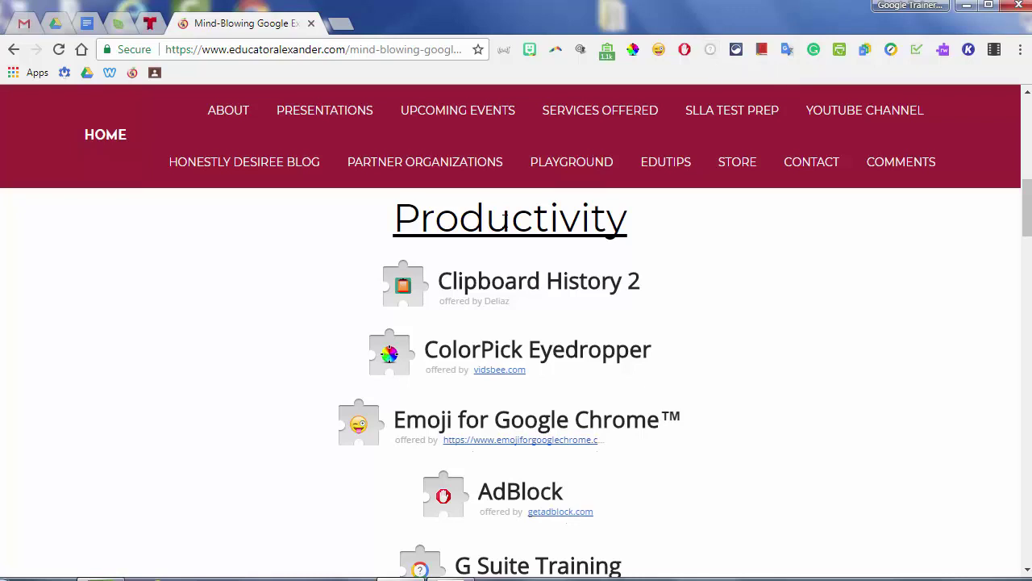
pyautogui.hotkey('ctrl', '2')
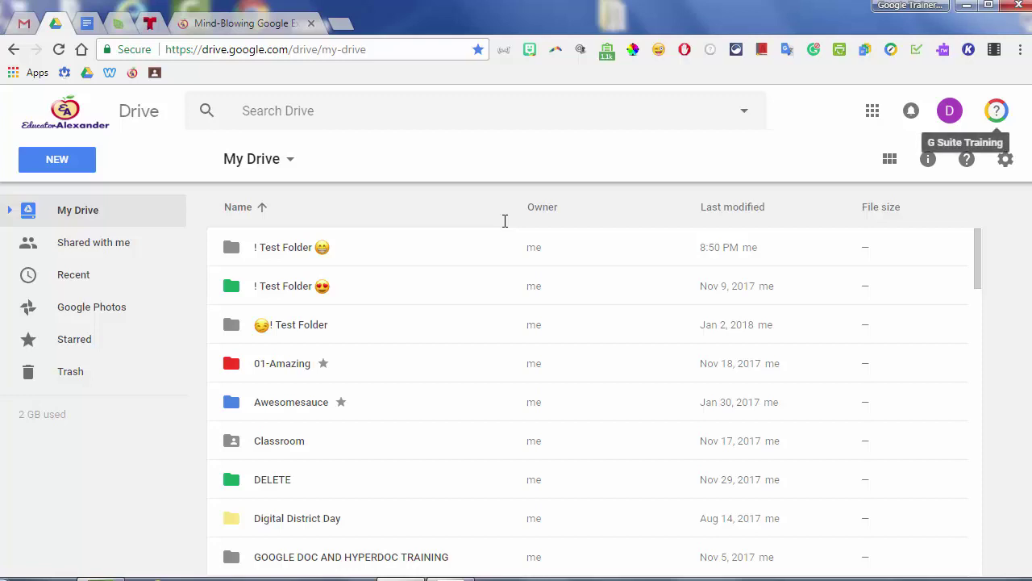
pyautogui.press('Return')
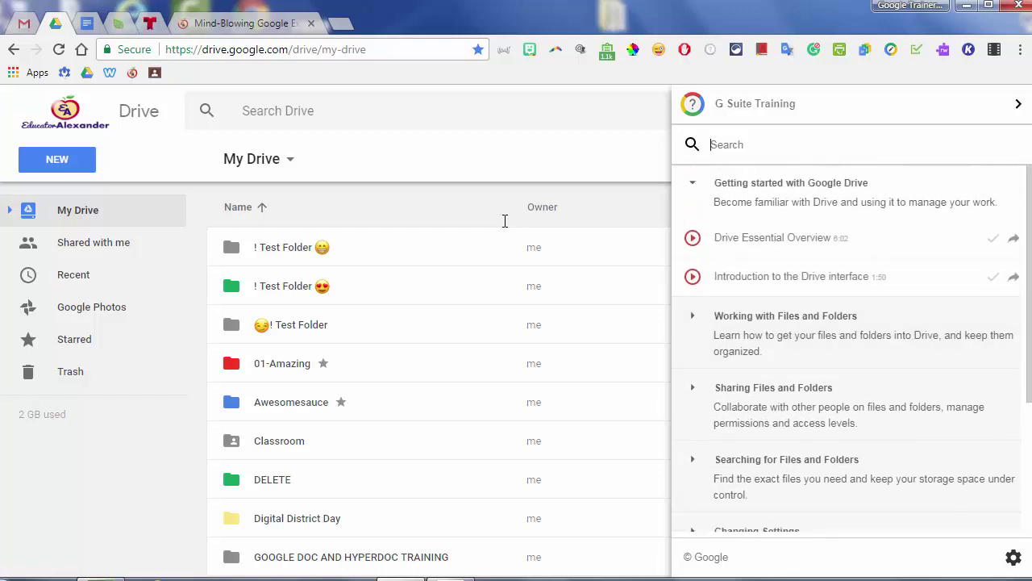
pyautogui.write('folder')
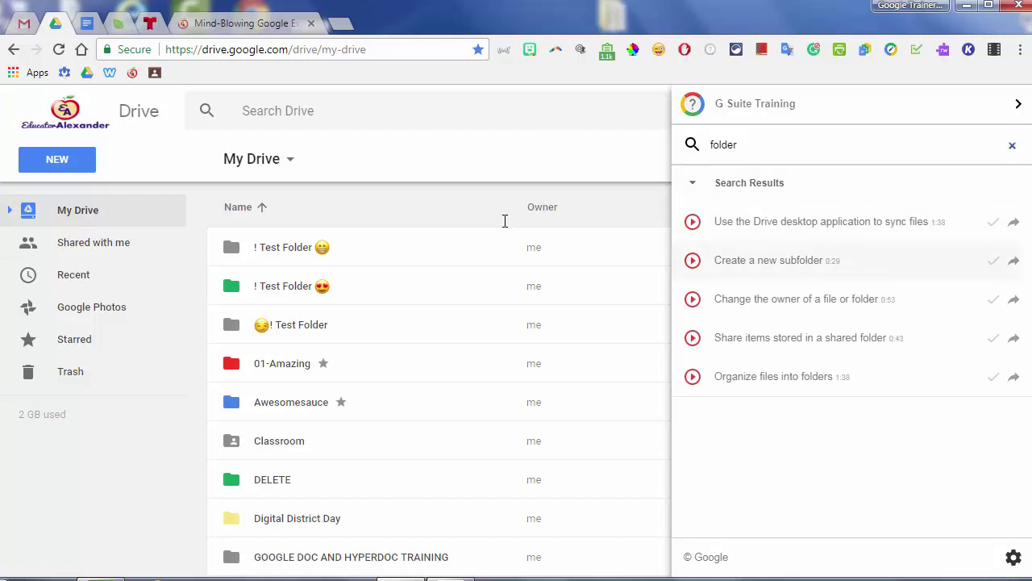
pyautogui.press('Return')
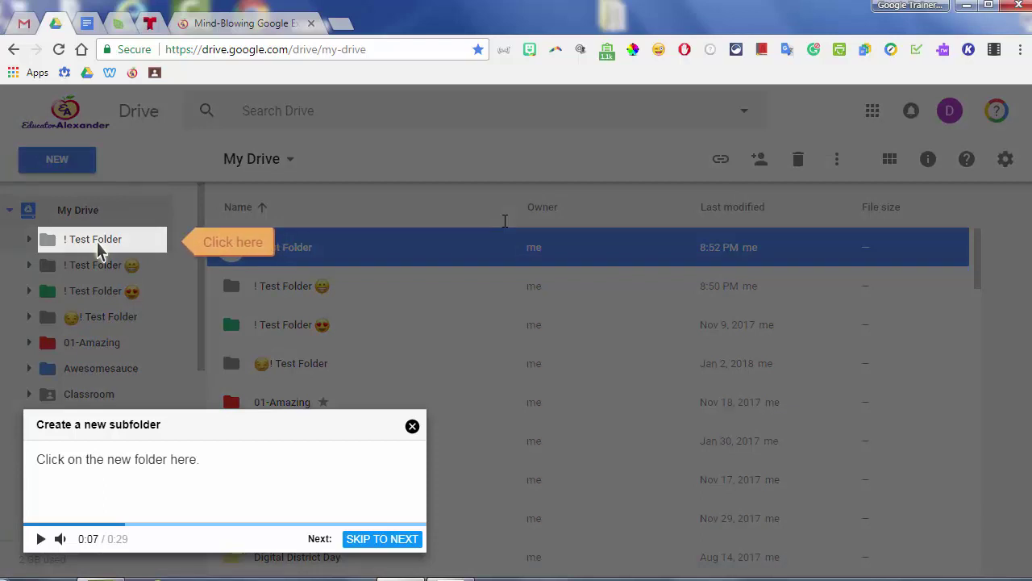
pyautogui.click(97, 242)
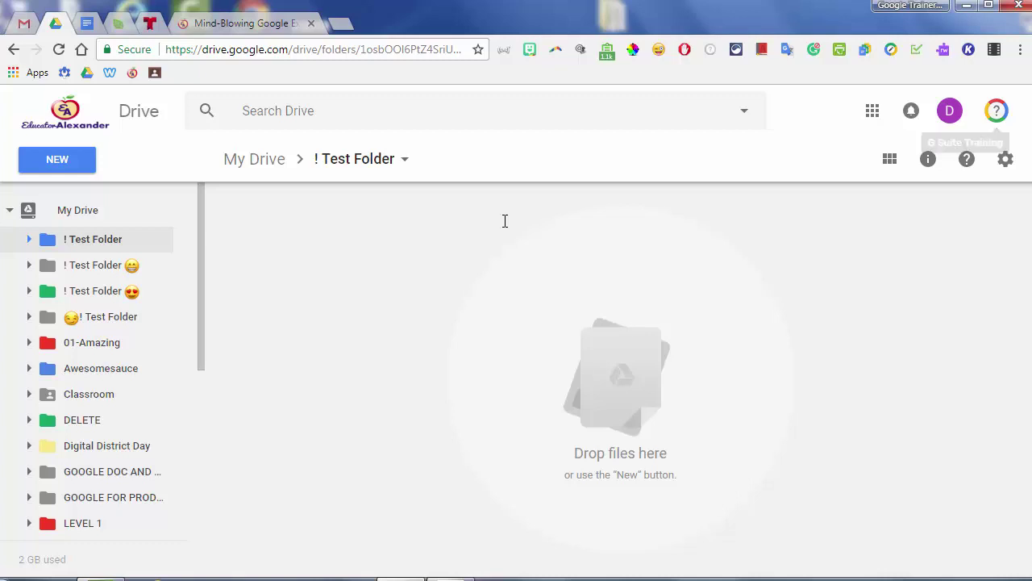
# Step: Return to the extensions list page at the Extensity entry, and open Extensity to examine its list of installed extensions and apps
pyautogui.click(242, 24)
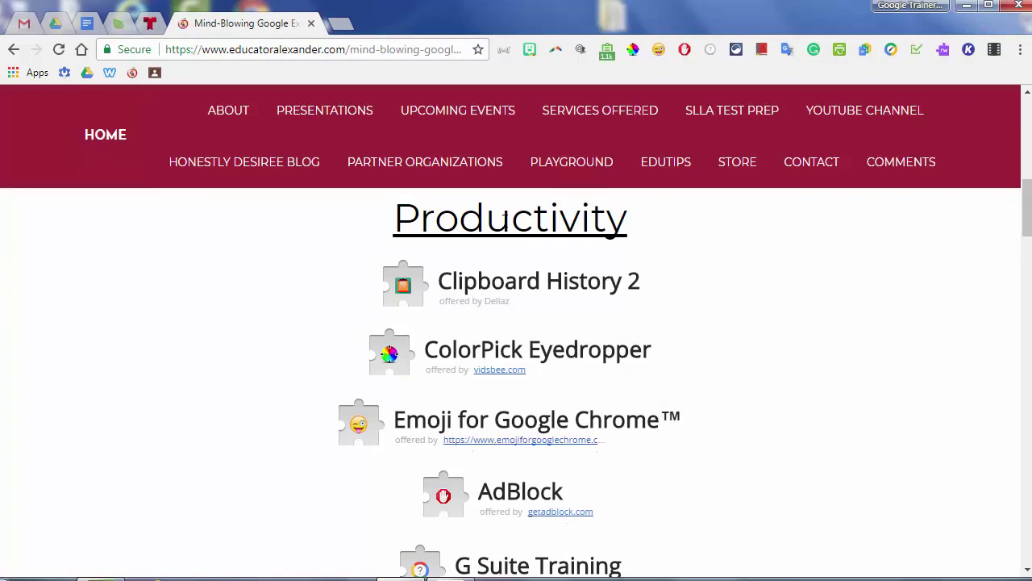
pyautogui.scroll(-4, 504, 220)
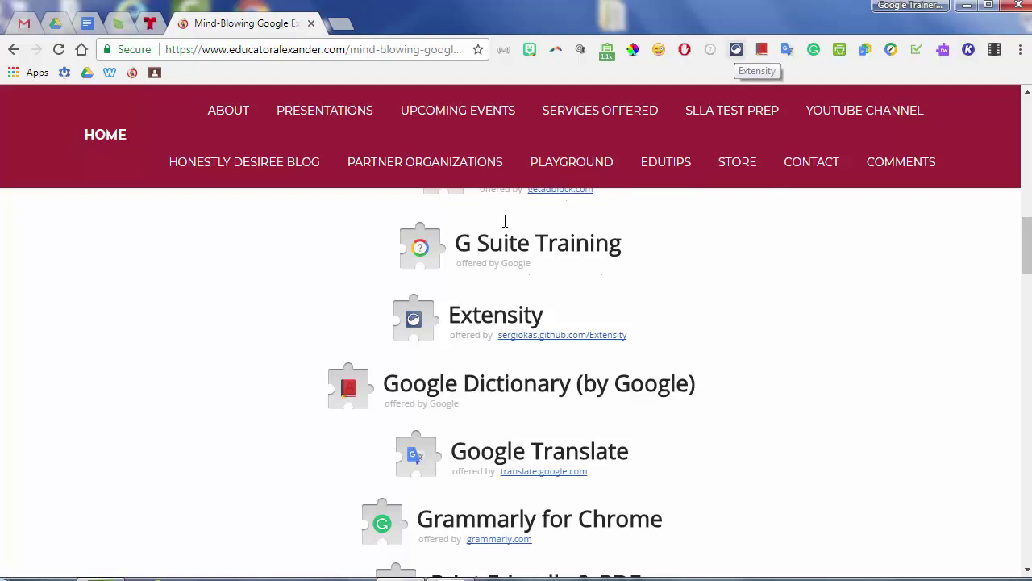
pyautogui.click(735, 49)
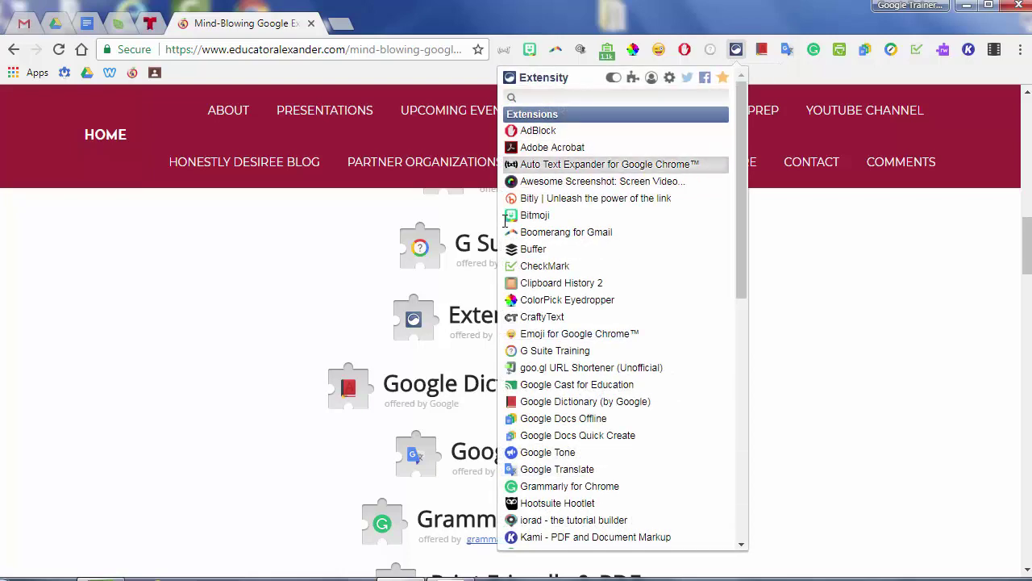
pyautogui.scroll(-5, 616, 235)
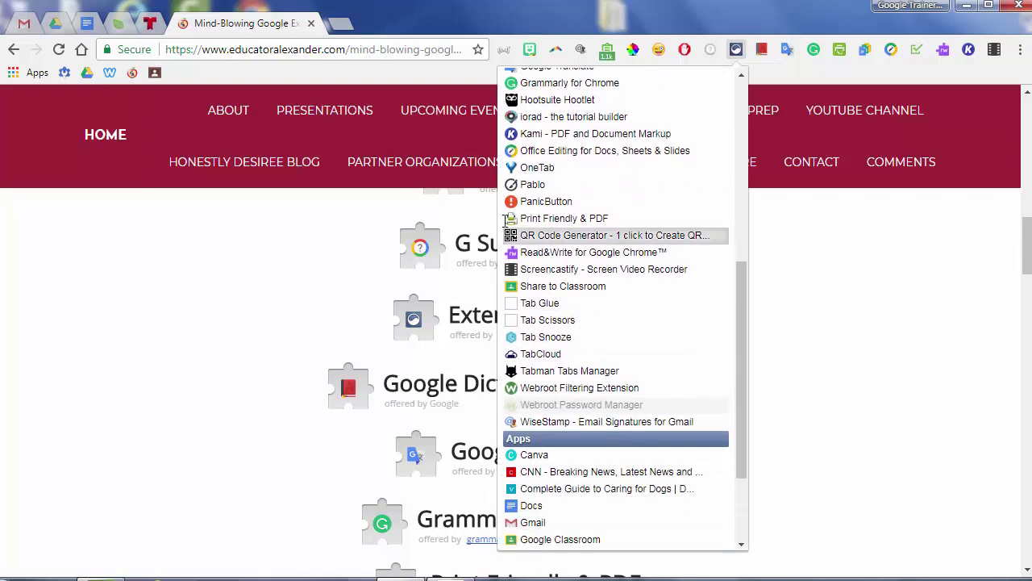
pyautogui.scroll(6, 505, 220)
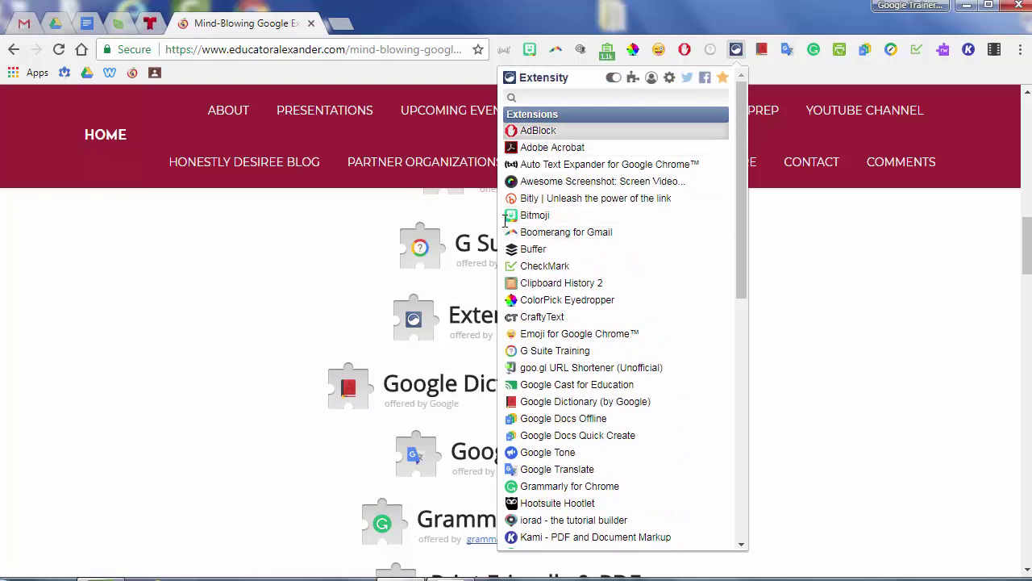
# Step: Toggle AdBlock off and back on repeatedly in Extensity, leaving it enabled
pyautogui.press('Return')
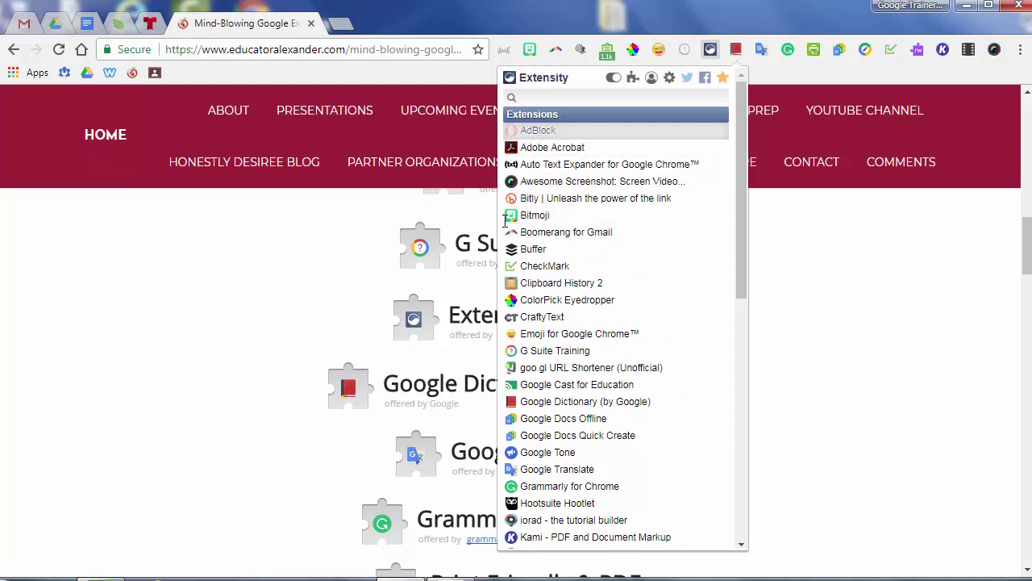
pyautogui.press('Return')
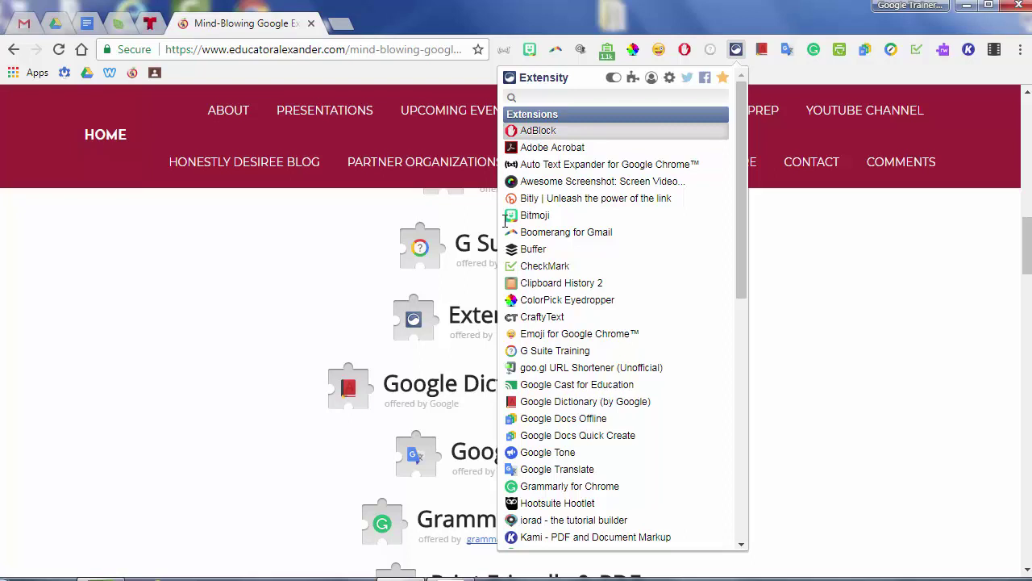
pyautogui.press('Return')
pyautogui.press('Return')
pyautogui.press('Return')
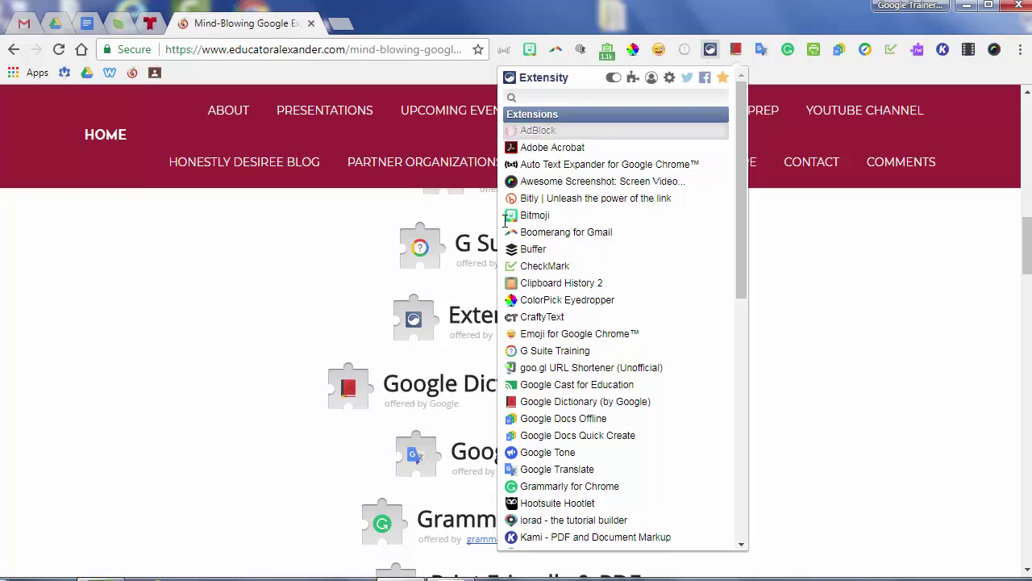
pyautogui.press('Return')
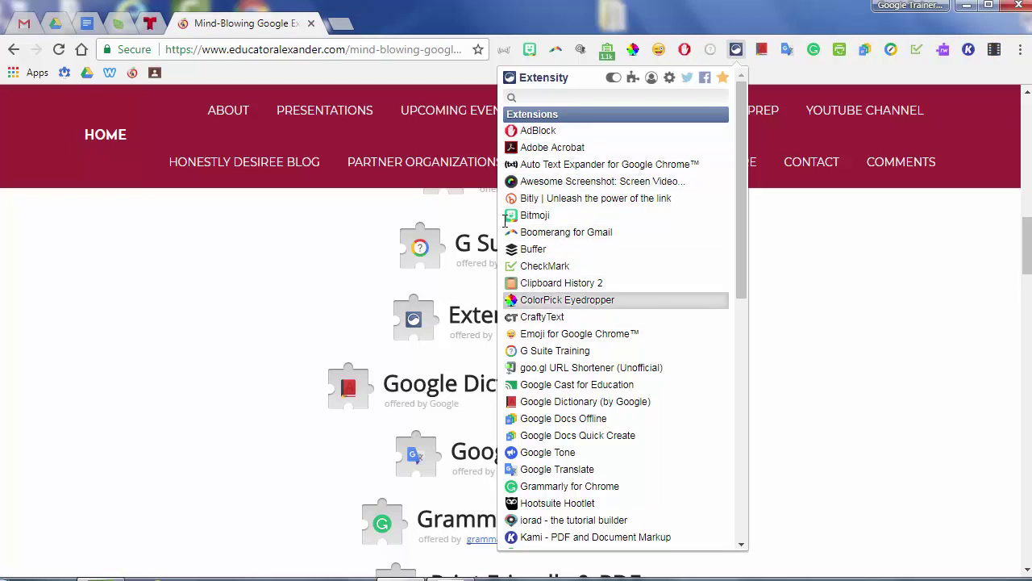
# Step: Close Extensity and move down the extensions list page to the Google Dictionary (by Google) entry
pyautogui.press('Up')
pyautogui.press('Up')
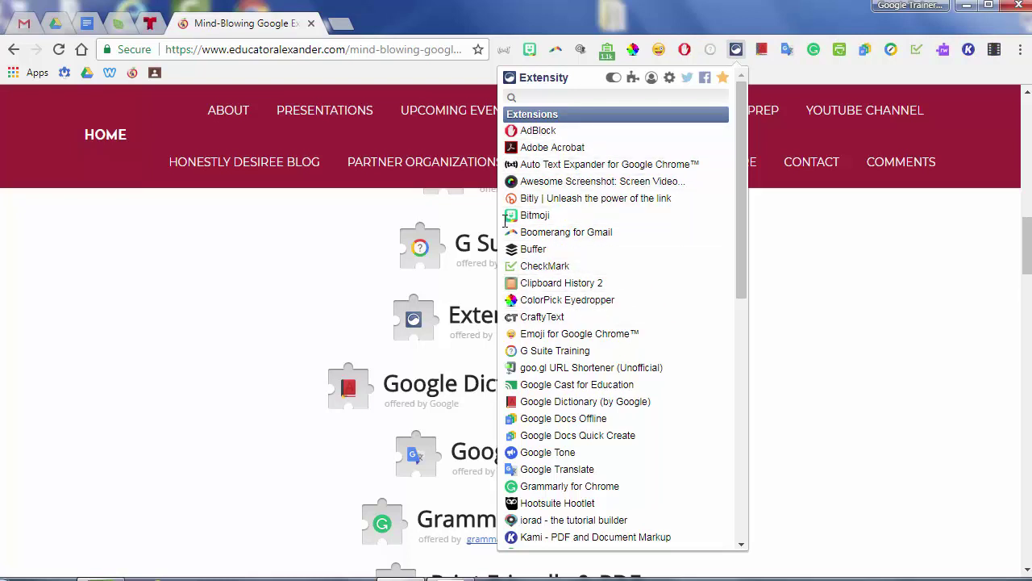
pyautogui.press('Escape')
pyautogui.scroll(-2, 505, 220)
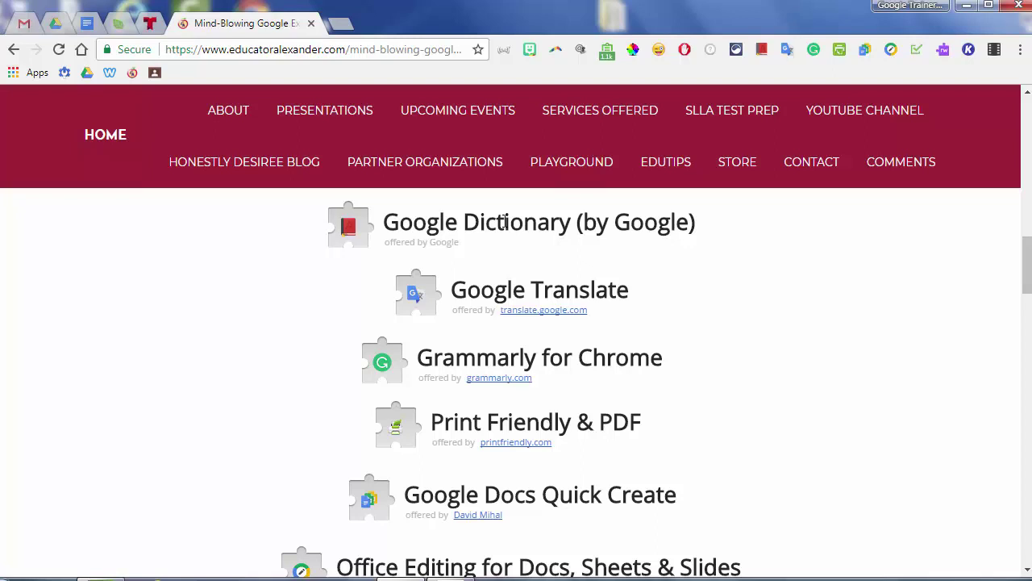
# Step: On the EdTechTeam page, select the word "Discover", read its full definition with Google Dictionary, and close the definition
pyautogui.hotkey('ctrl', '4')
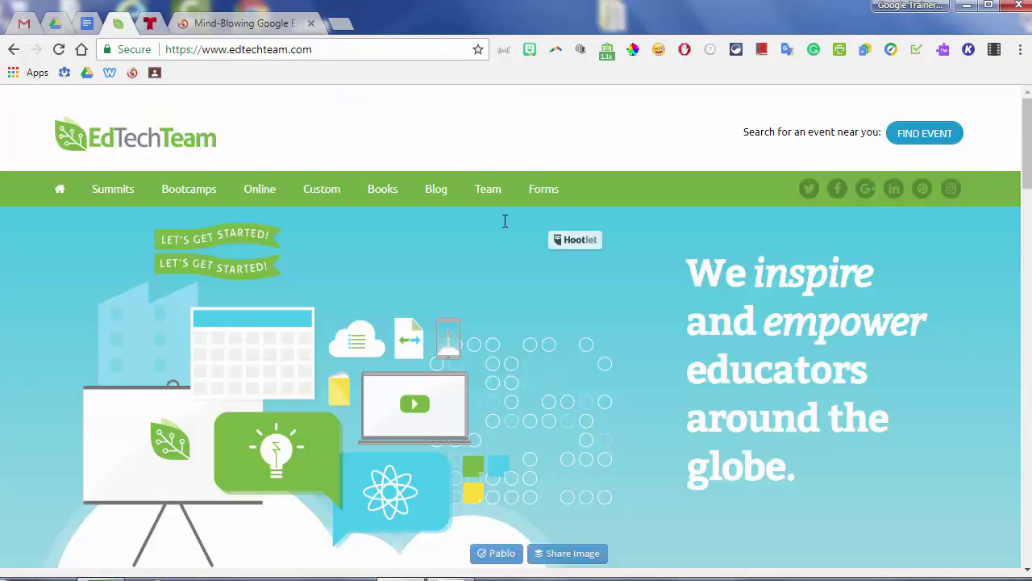
pyautogui.scroll(-3, 505, 221)
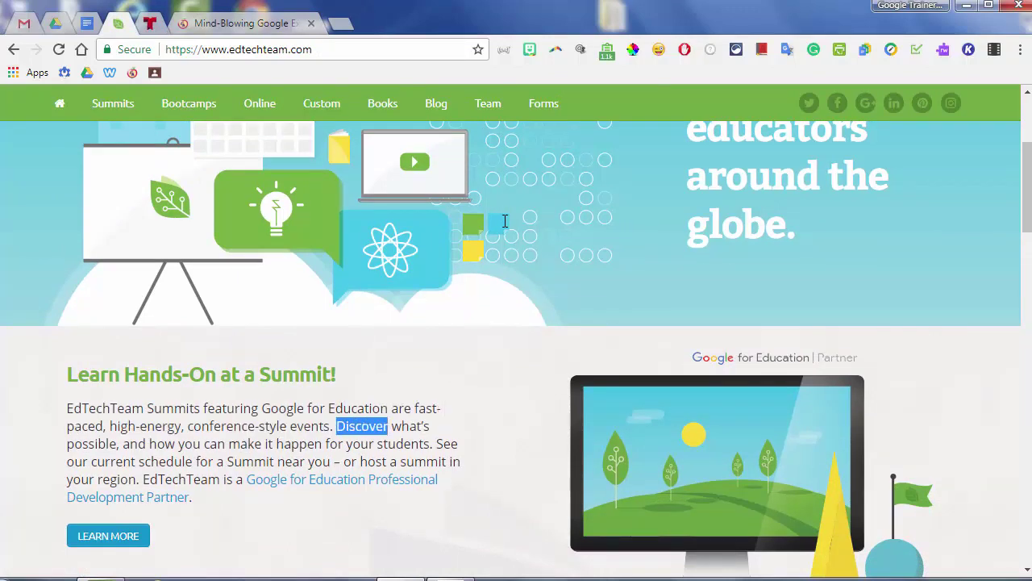
pyautogui.hotkey('ctrl', 'shift', 'd')
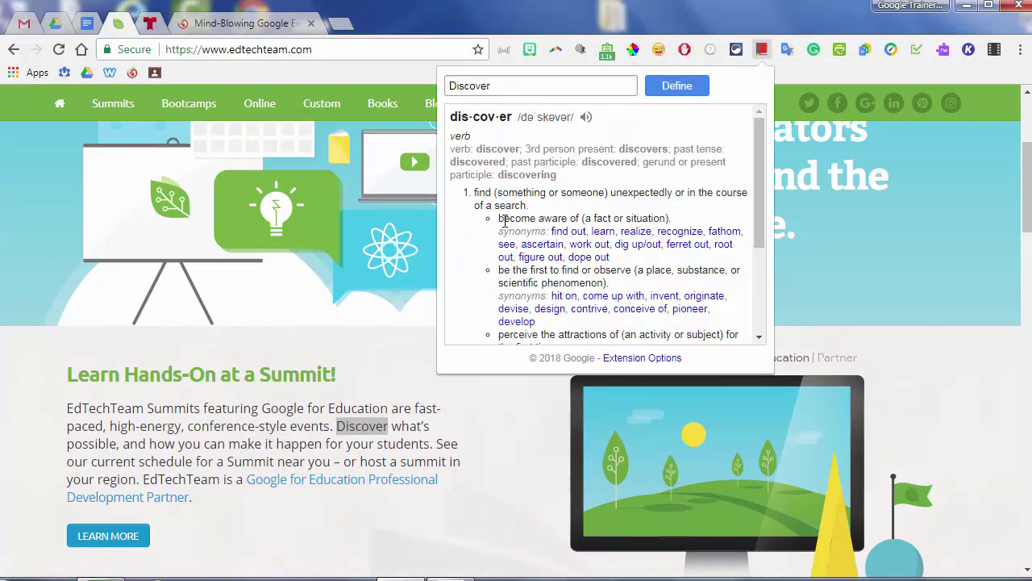
pyautogui.scroll(-4, 505, 222)
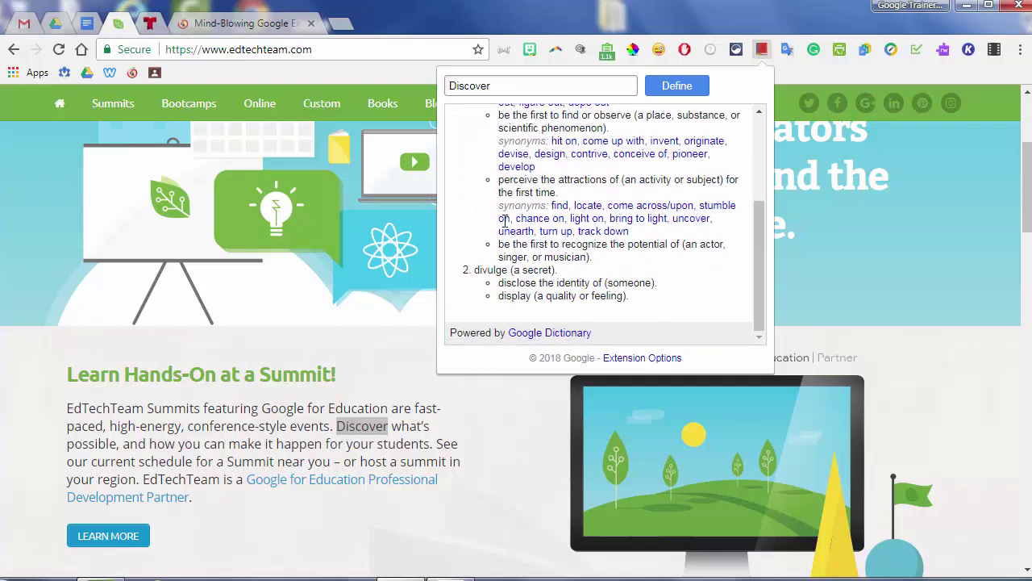
pyautogui.scroll(4, 505, 222)
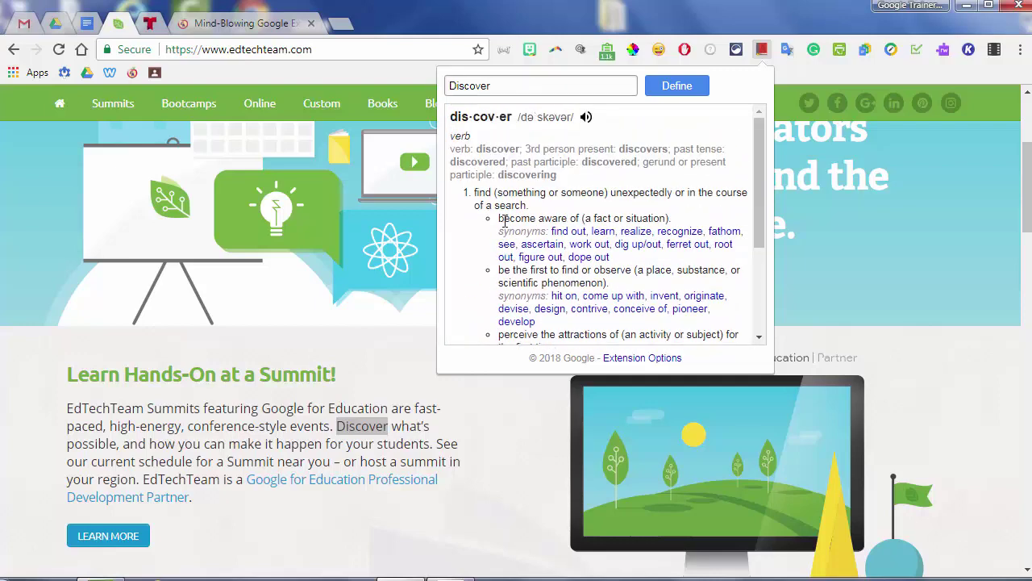
pyautogui.press('Escape')
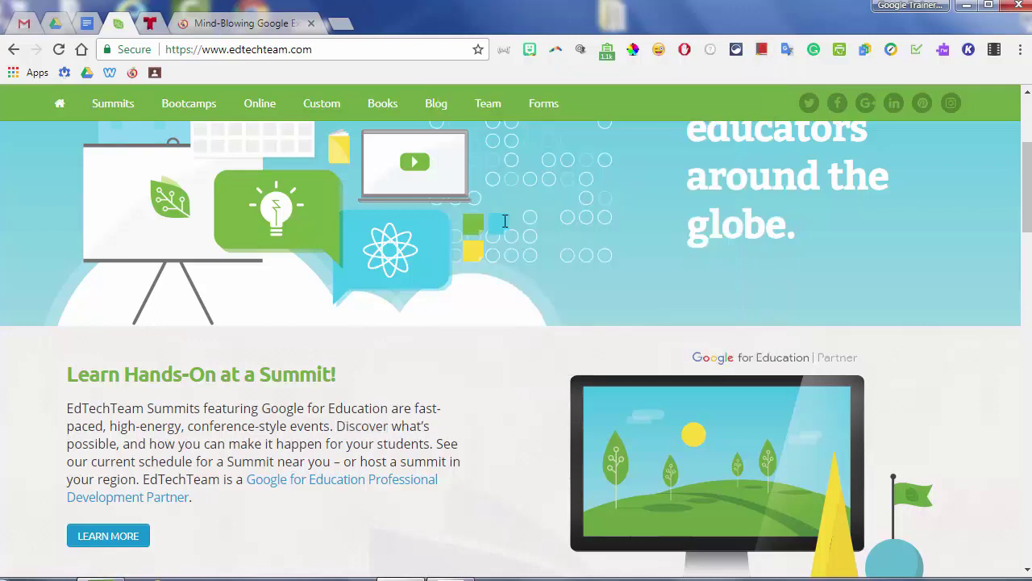
# Step: Look up "dog" in Google Dictionary, read its definition, and return to the extensions list page
pyautogui.hotkey('ctrl', 'shift', 'd')
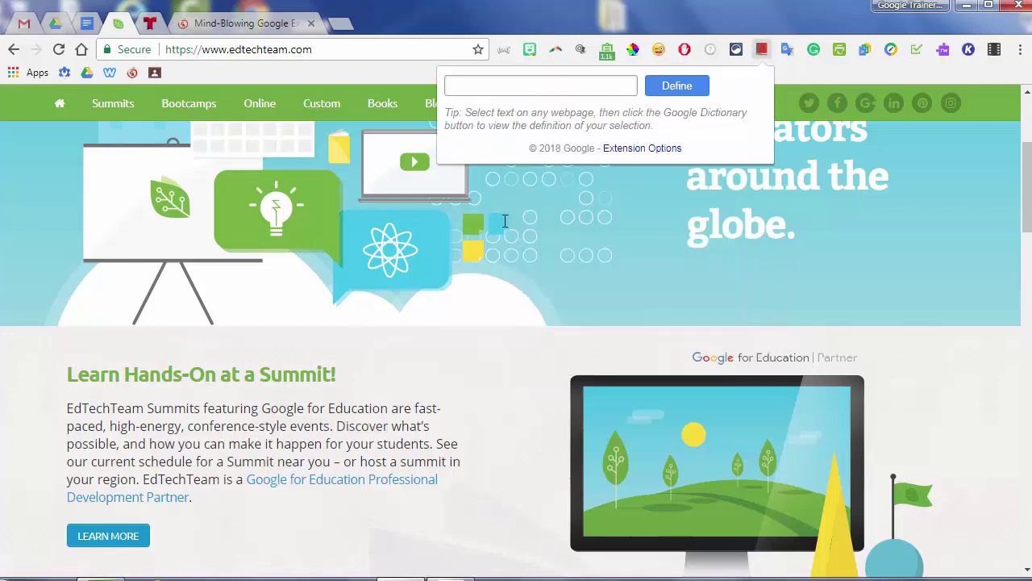
pyautogui.write('og')
pyautogui.press('Return')
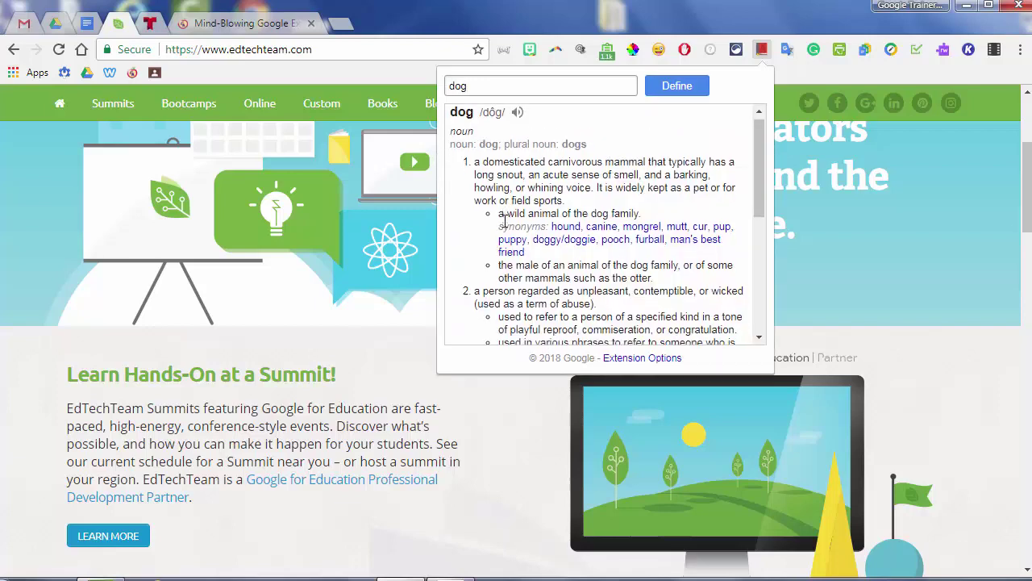
pyautogui.scroll(-3, 505, 221)
pyautogui.scroll(3, 506, 221)
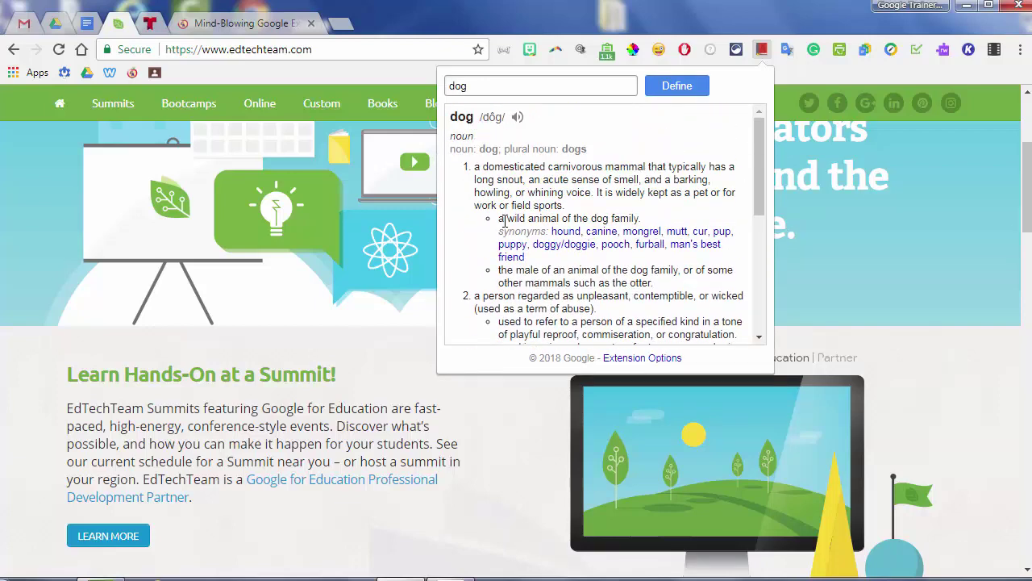
pyautogui.press('Escape')
pyautogui.scroll(3, 506, 221)
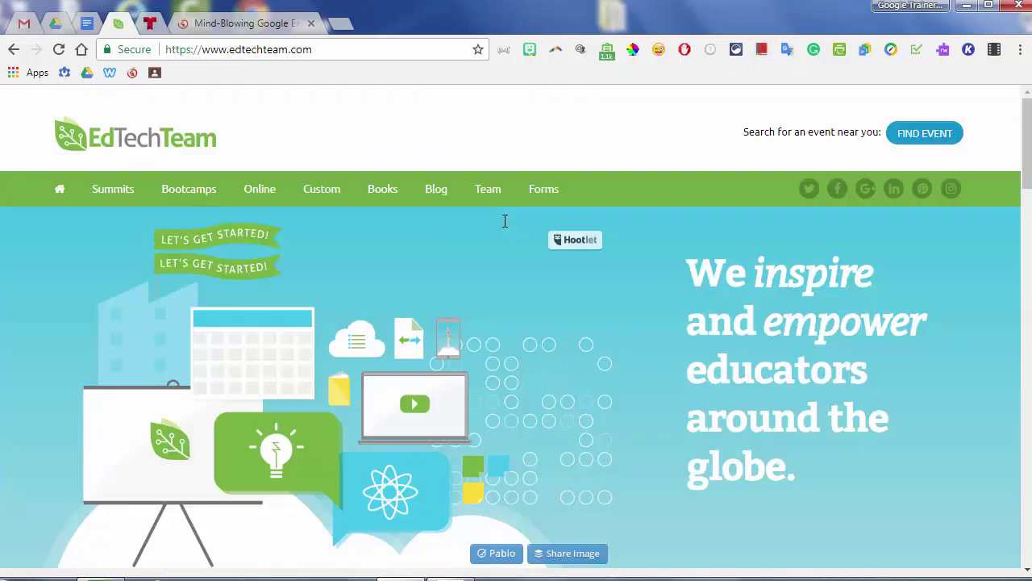
pyautogui.hotkey('ctrl', 'Tab')
pyautogui.hotkey('ctrl', 'Tab')
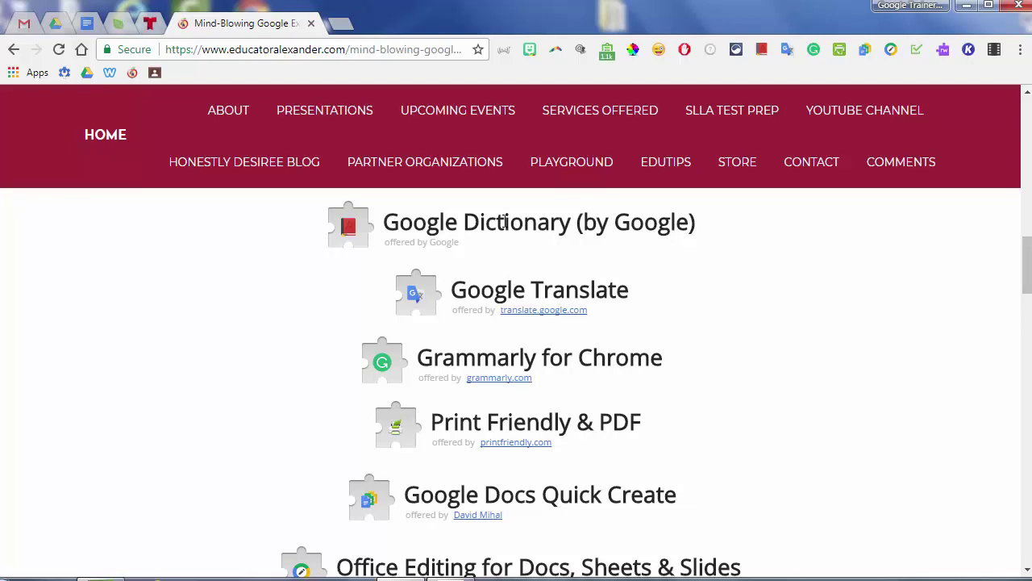
# Step: Go to the Telemundo page and translate the whole page into English with Google Translate
pyautogui.hotkey('ctrl', 'shift', 'Tab')
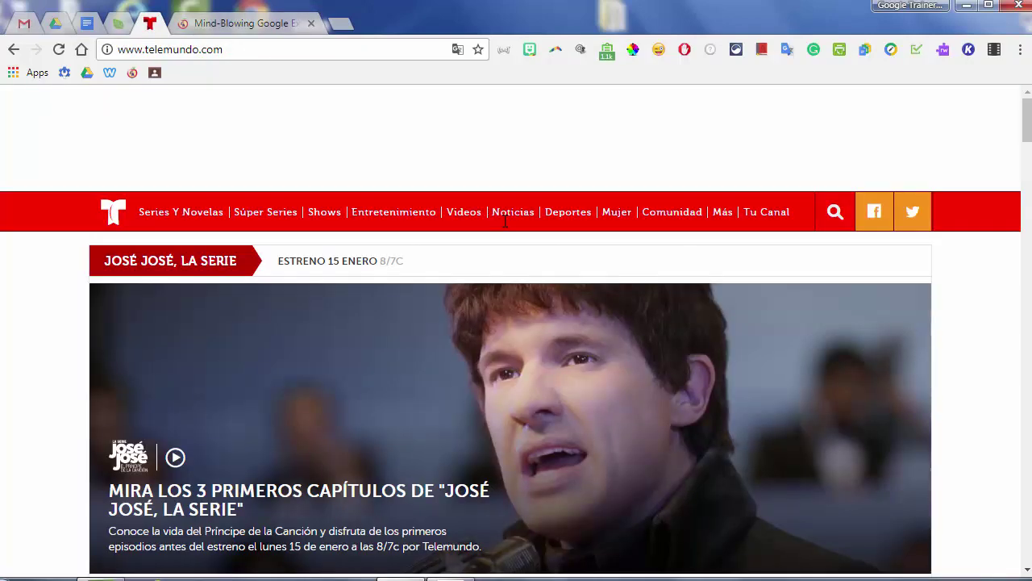
pyautogui.scroll(-8, 505, 221)
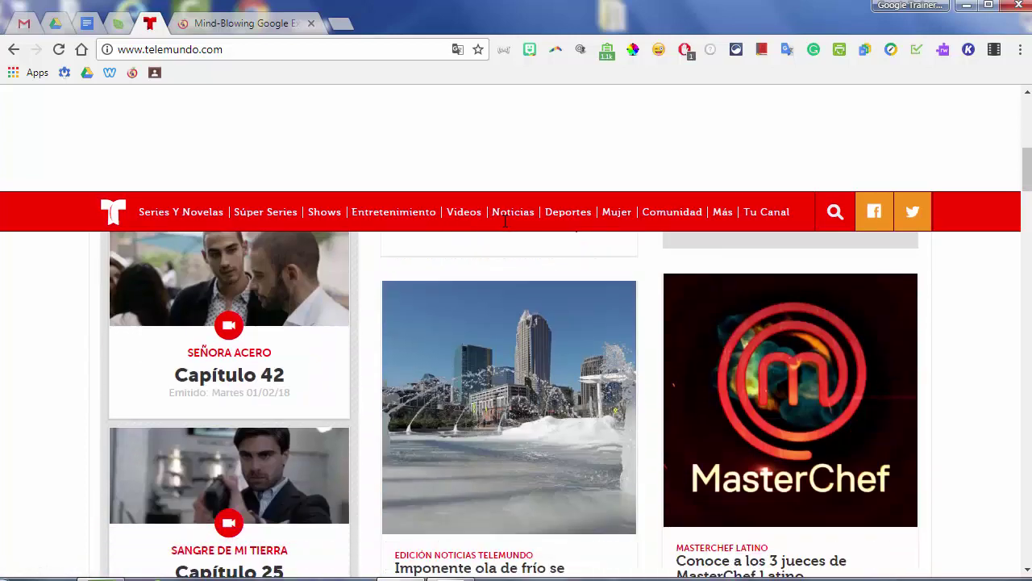
pyautogui.scroll(-4, 505, 221)
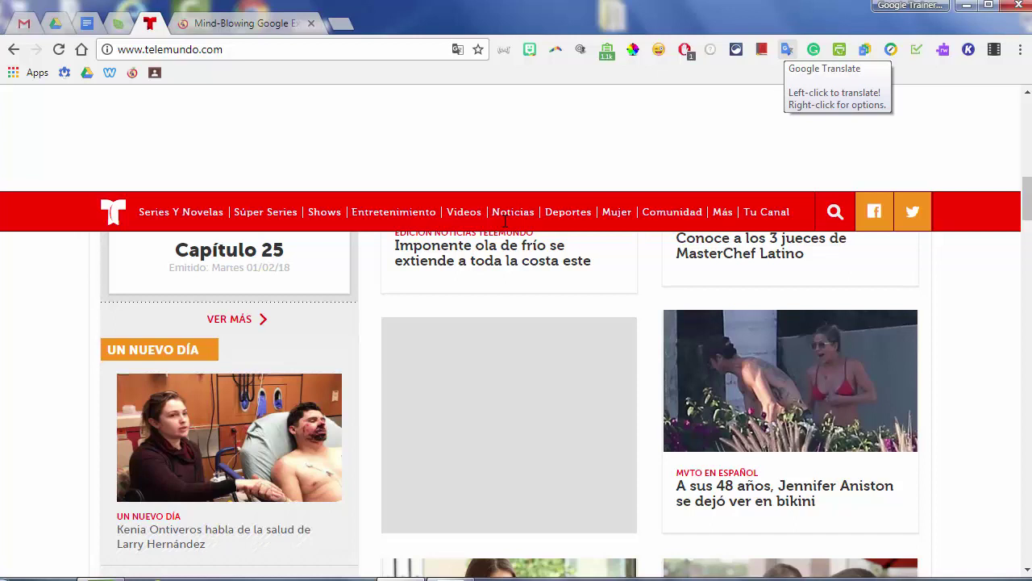
pyautogui.click(787, 49)
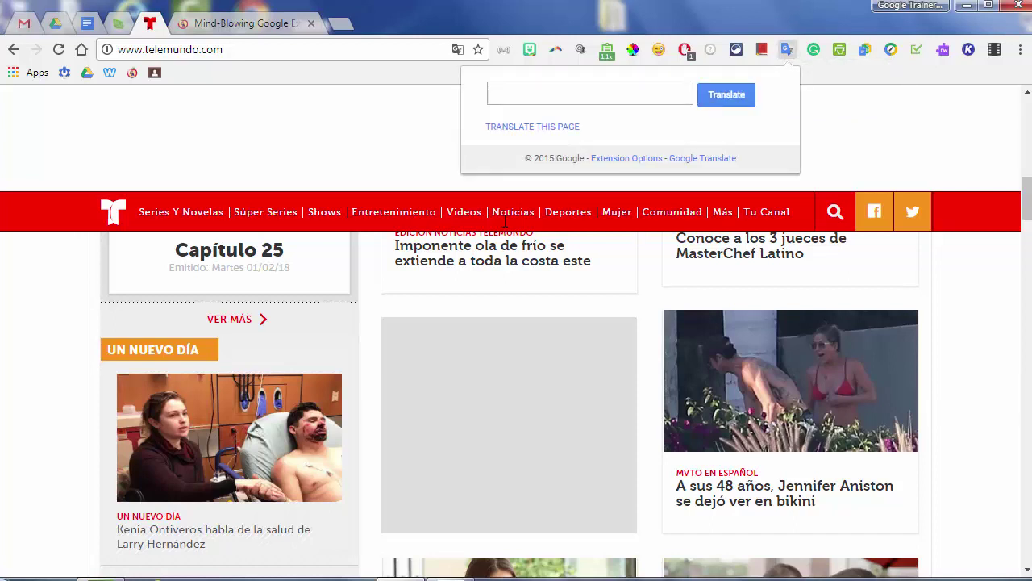
pyautogui.press('Tab')
pyautogui.press('Escape')
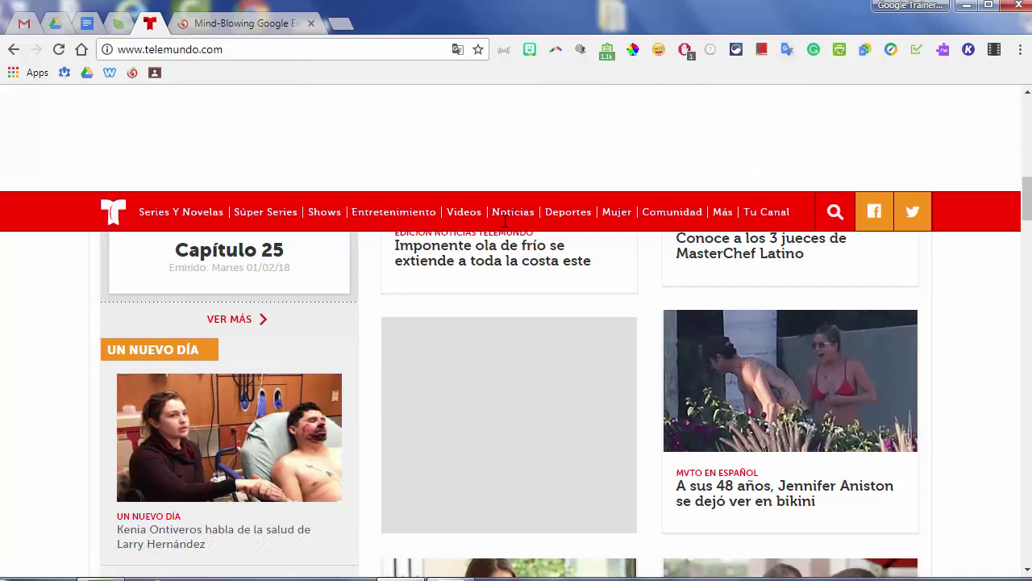
# Step: Examine the translated Telemundo headlines up to the page's beginning, and return to the extensions list page
pyautogui.scroll(1, 505, 221)
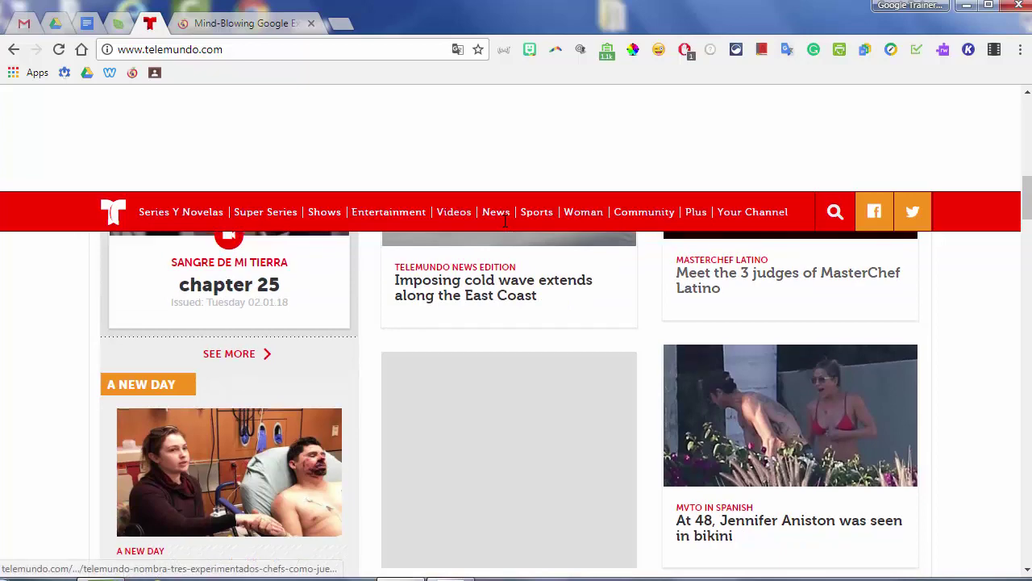
pyautogui.scroll(3, 505, 221)
pyautogui.scroll(4, 505, 221)
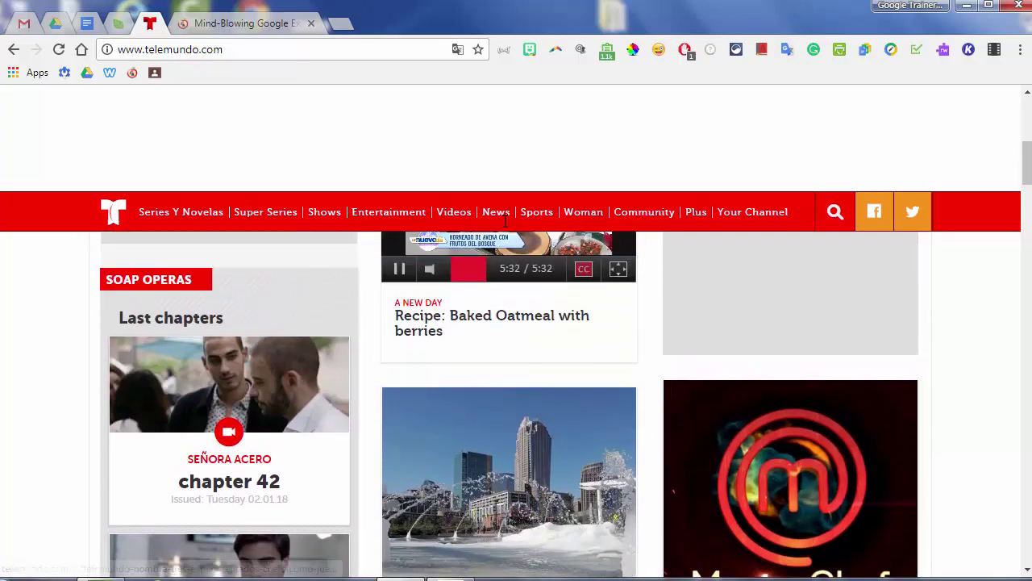
pyautogui.scroll(3, 506, 221)
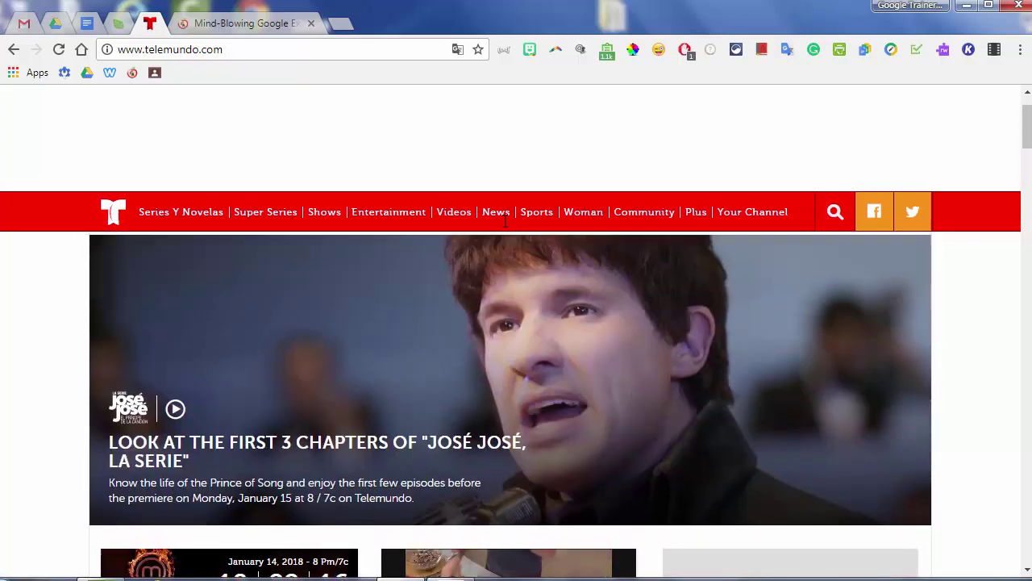
pyautogui.scroll(2, 506, 220)
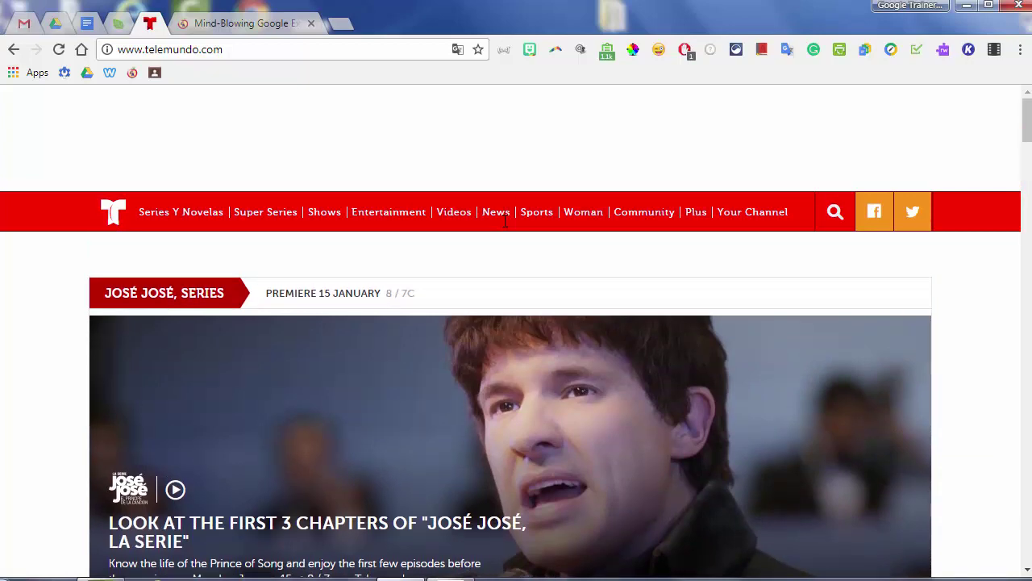
pyautogui.hotkey('ctrl', 'Tab')
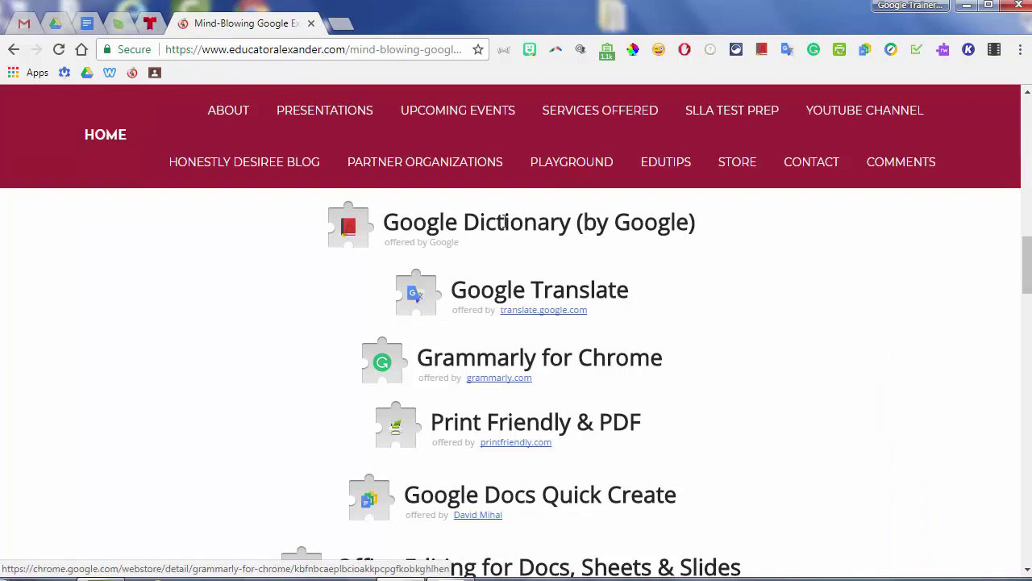
# Step: In the Gmail draft, examine Grammarly's underlined issues from the body text to the signature, and open the full Grammarly editor
pyautogui.scroll(-1, 505, 223)
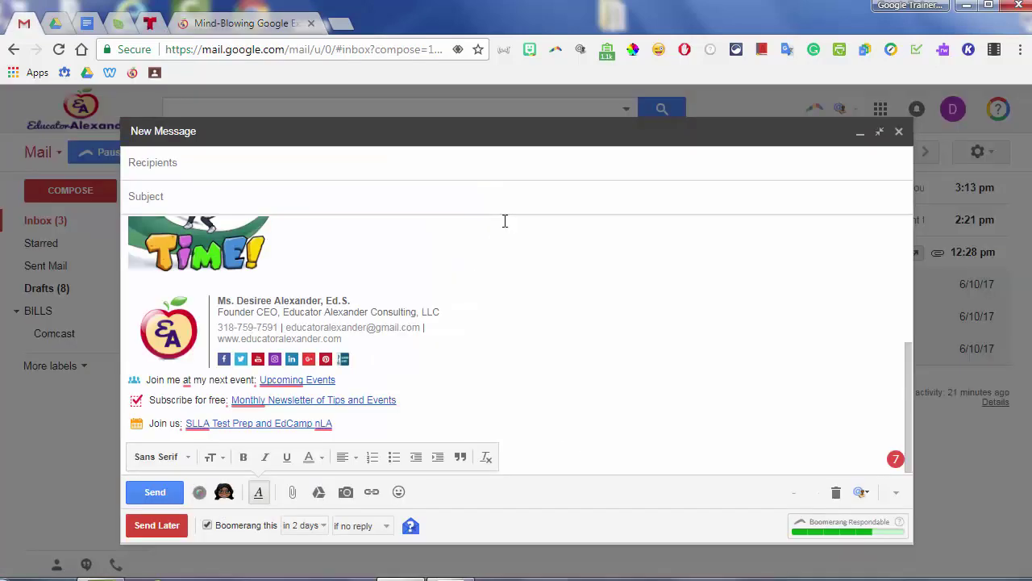
pyautogui.scroll(5, 505, 221)
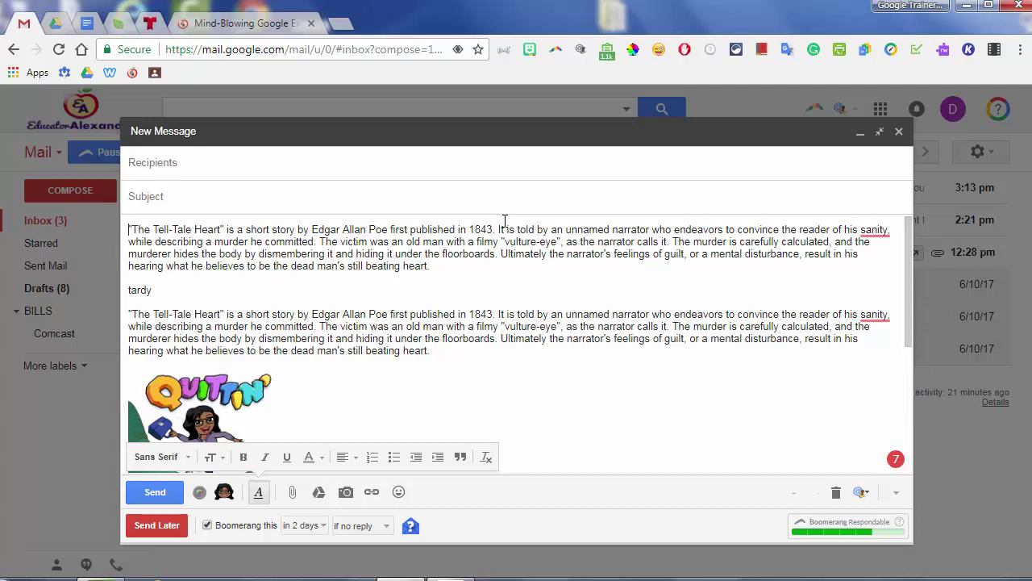
pyautogui.scroll(-5, 504, 221)
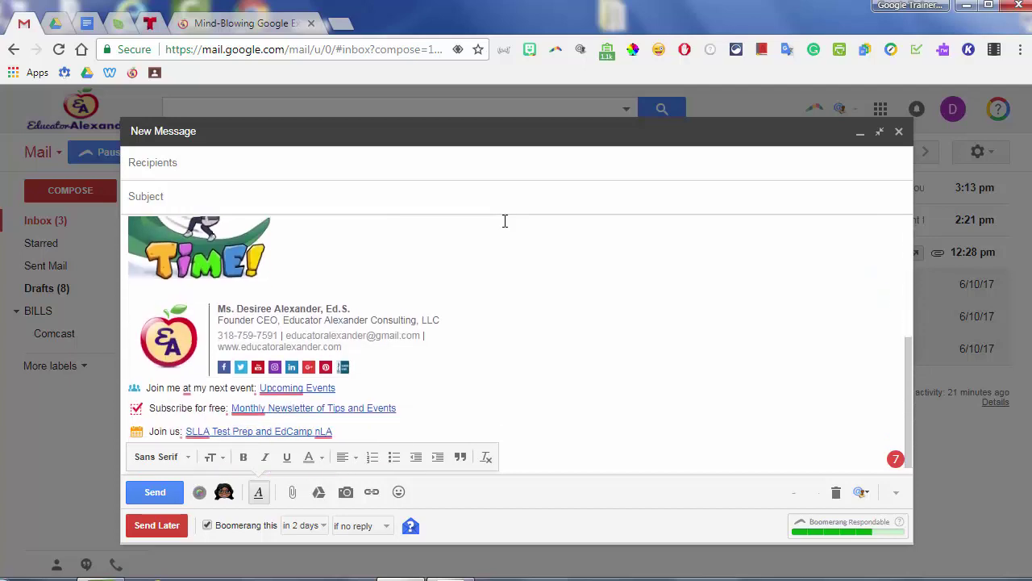
pyautogui.scroll(5, 505, 221)
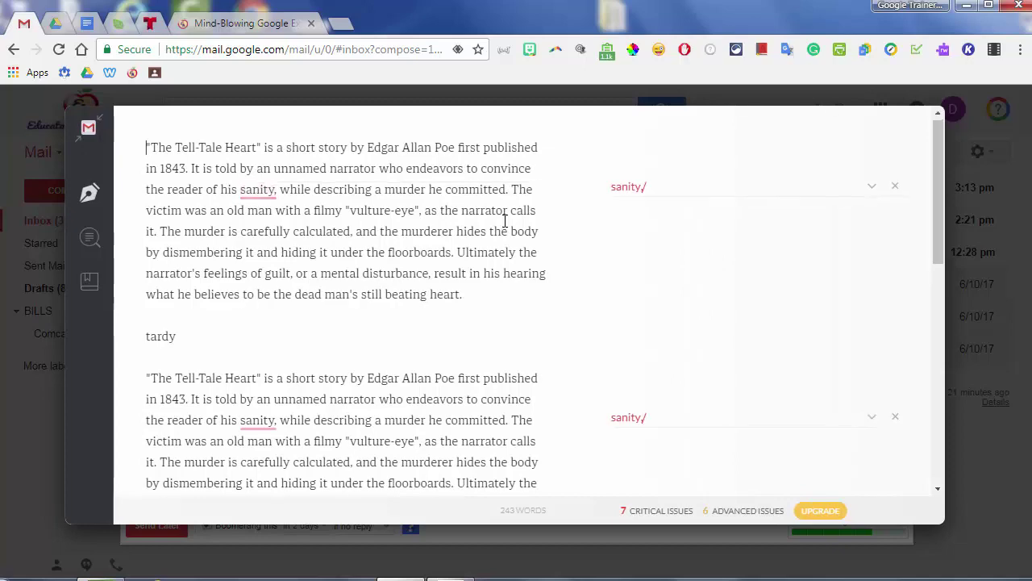
# Step: Review Grammarly's suggested corrections throughout the message and signature, and close the editor to return to the draft
pyautogui.scroll(-15, 505, 220)
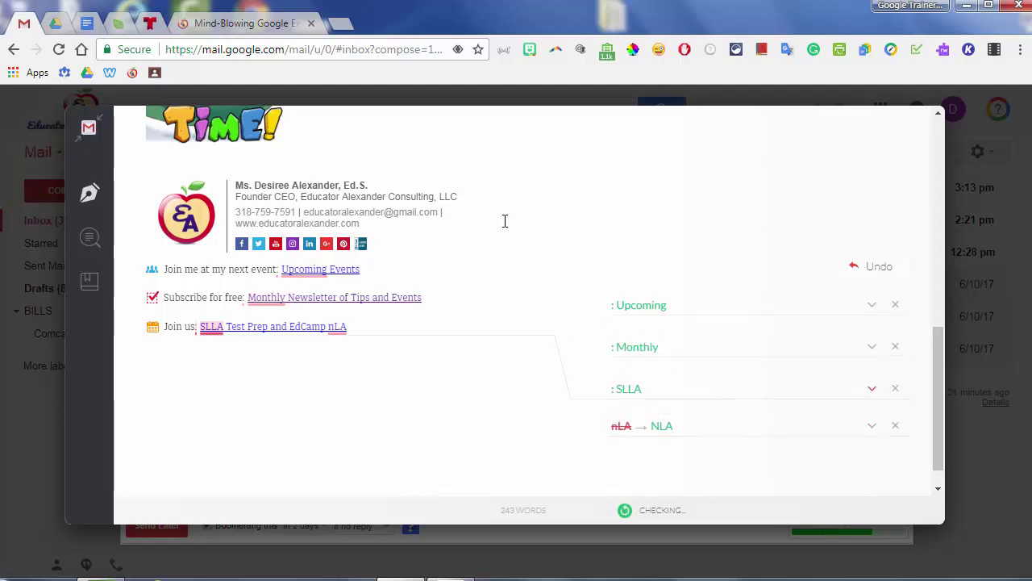
pyautogui.scroll(-1, 505, 220)
pyautogui.scroll(2, 505, 221)
pyautogui.scroll(8, 504, 221)
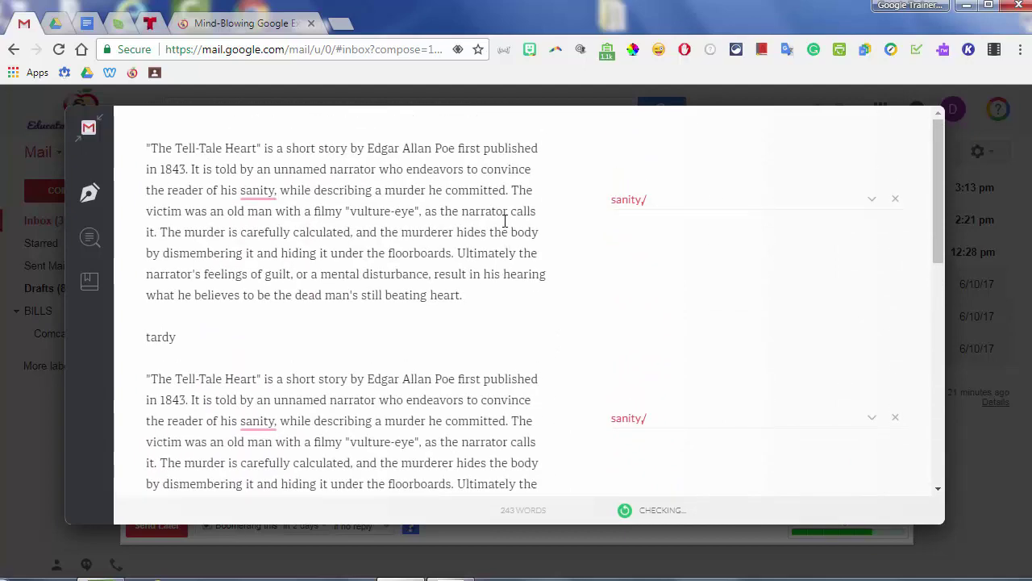
pyautogui.press('Escape')
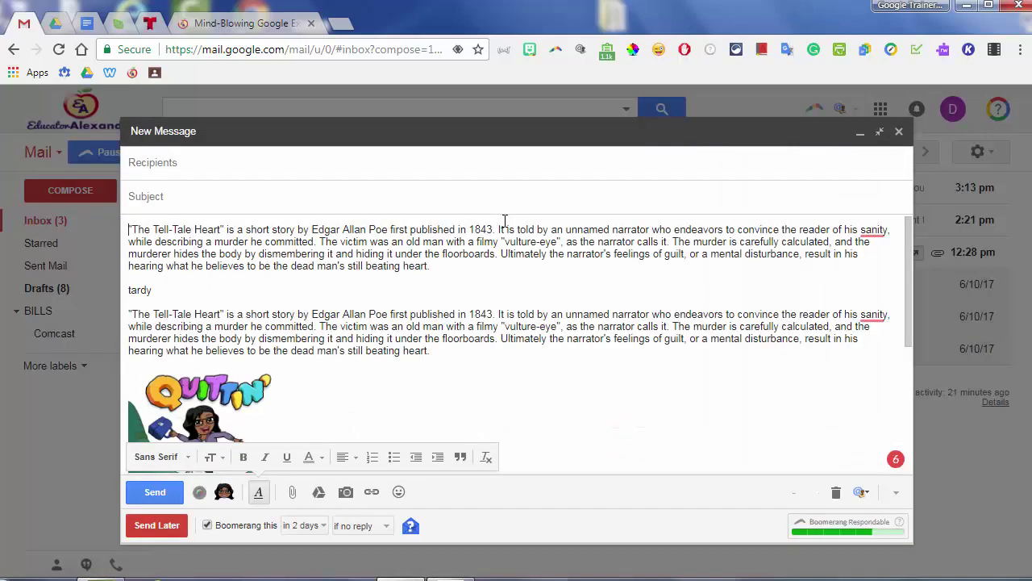
# Step: Visit the Print Friendly & PDF entry on the extensions list page, and open the EdTechTeam home page in Print Friendly & PDF
pyautogui.hotkey('ctrl', 'Tab')
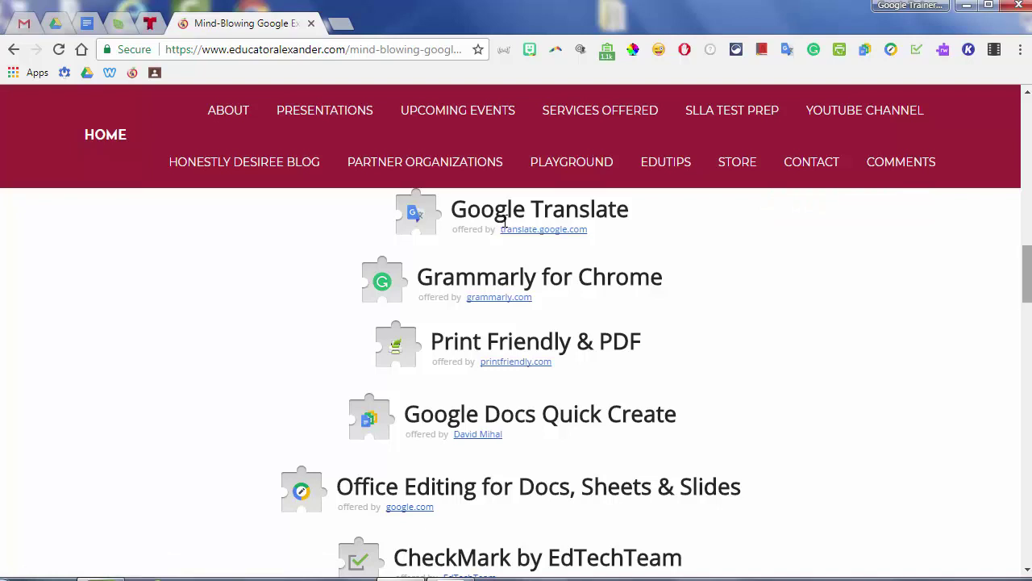
pyautogui.scroll(-3, 505, 222)
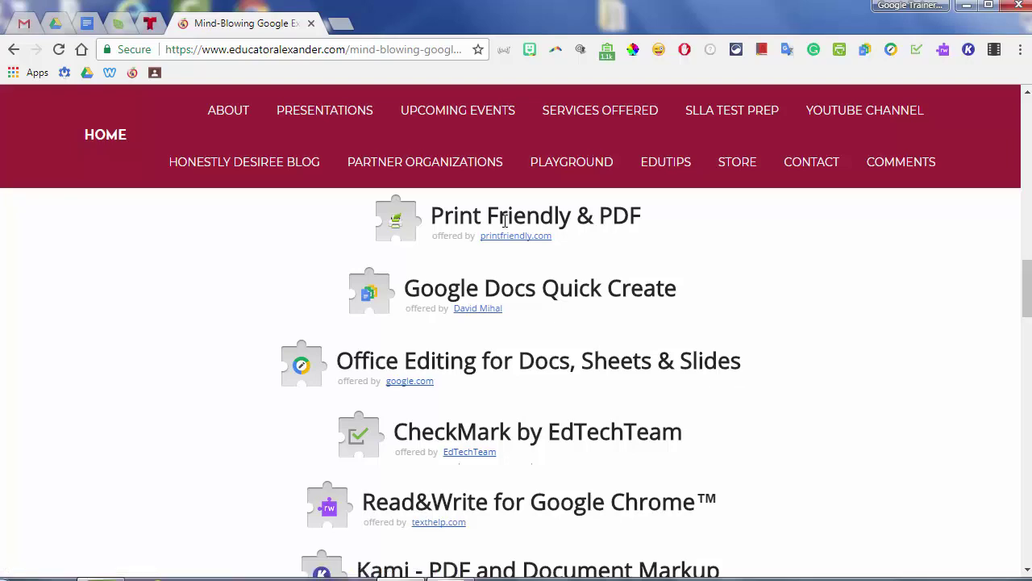
pyautogui.hotkey('ctrl', '4')
pyautogui.scroll(-10, 504, 221)
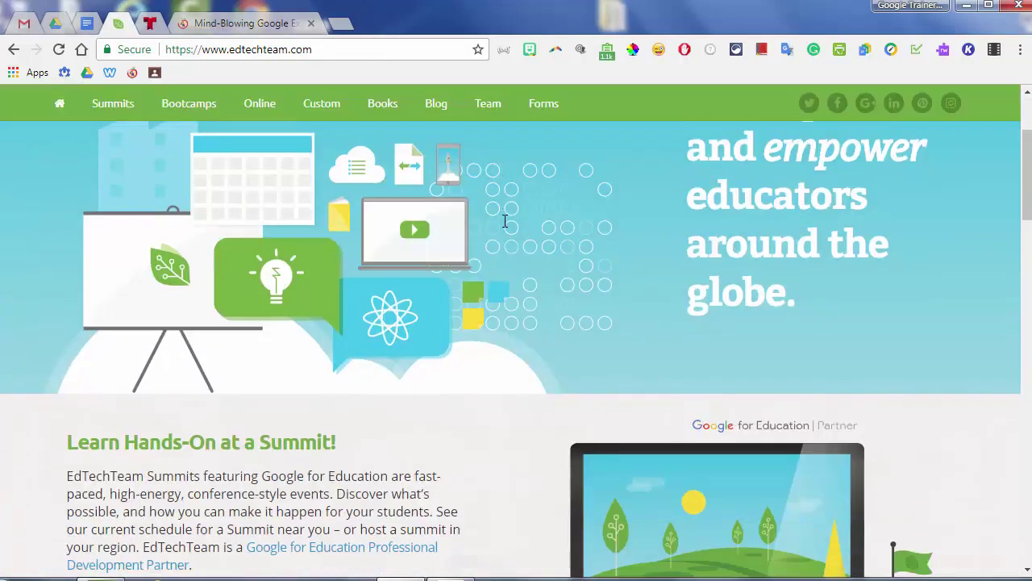
pyautogui.scroll(-4, 505, 221)
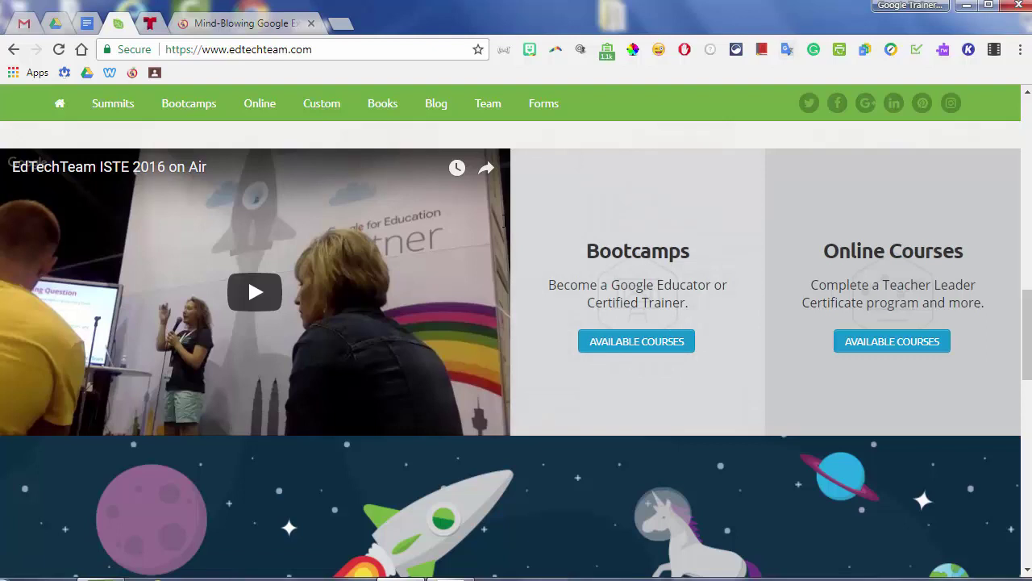
pyautogui.click(839, 49)
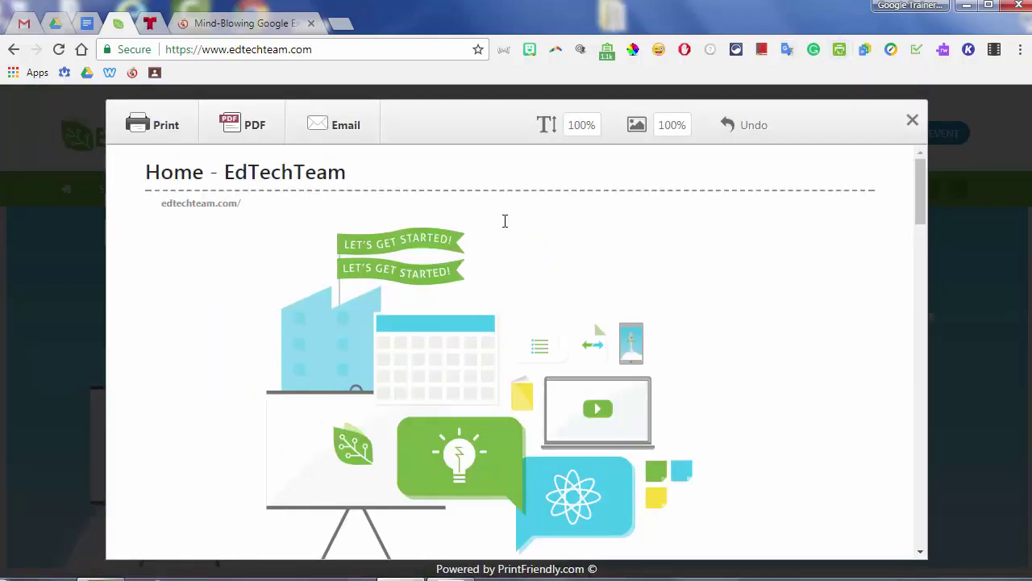
# Step: Examine the EdTechTeam print preview from the home illustration through the Books section, and return to its beginning
pyautogui.scroll(-10, 505, 221)
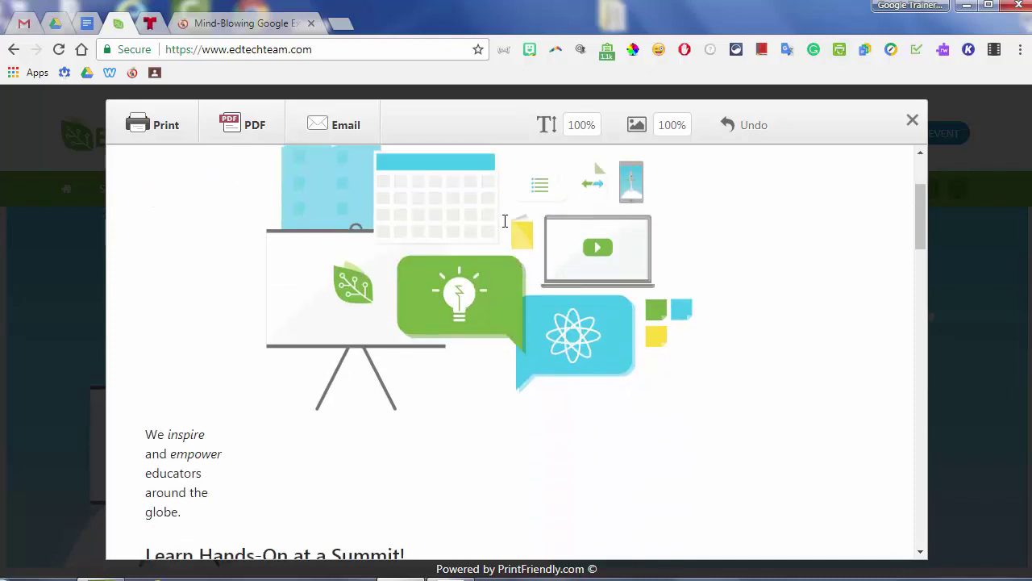
pyautogui.scroll(-10, 505, 221)
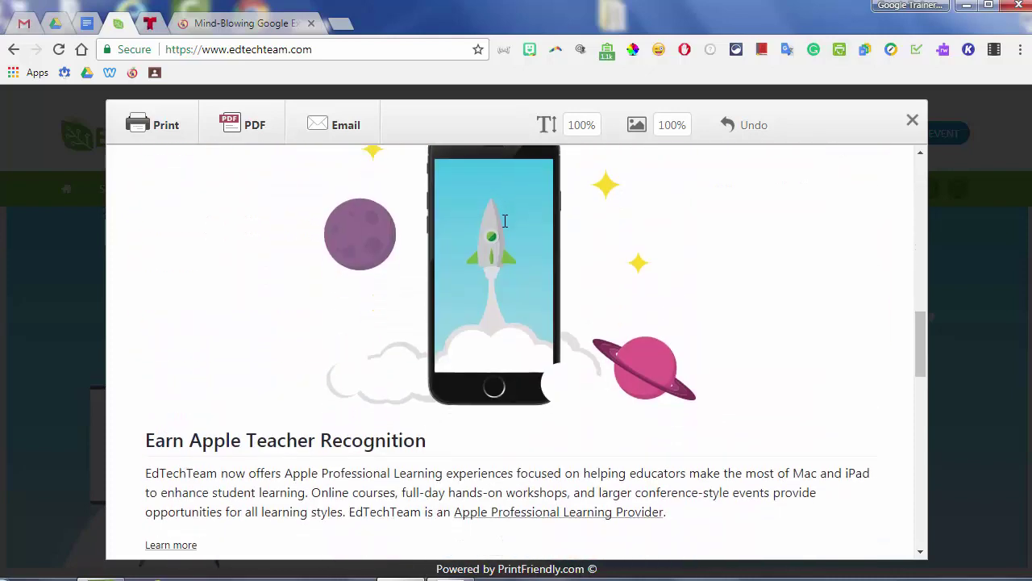
pyautogui.scroll(-4, 505, 221)
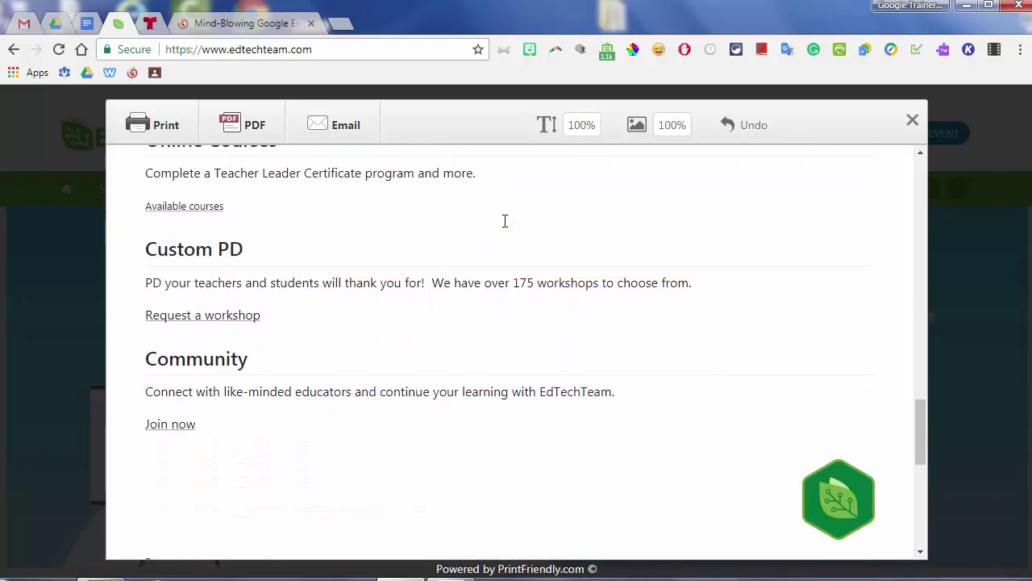
pyautogui.scroll(-1, 505, 221)
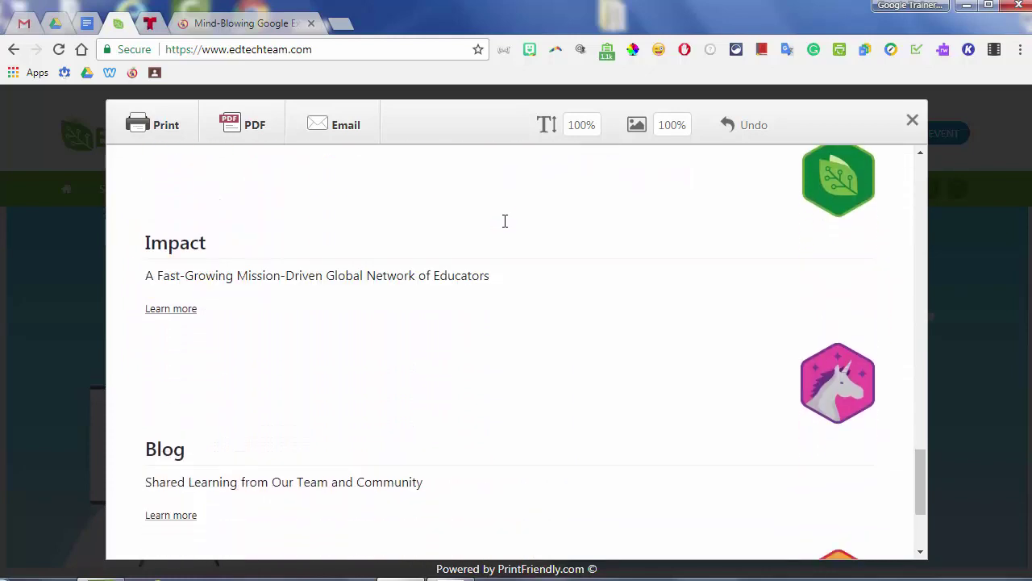
pyautogui.scroll(-3, 504, 221)
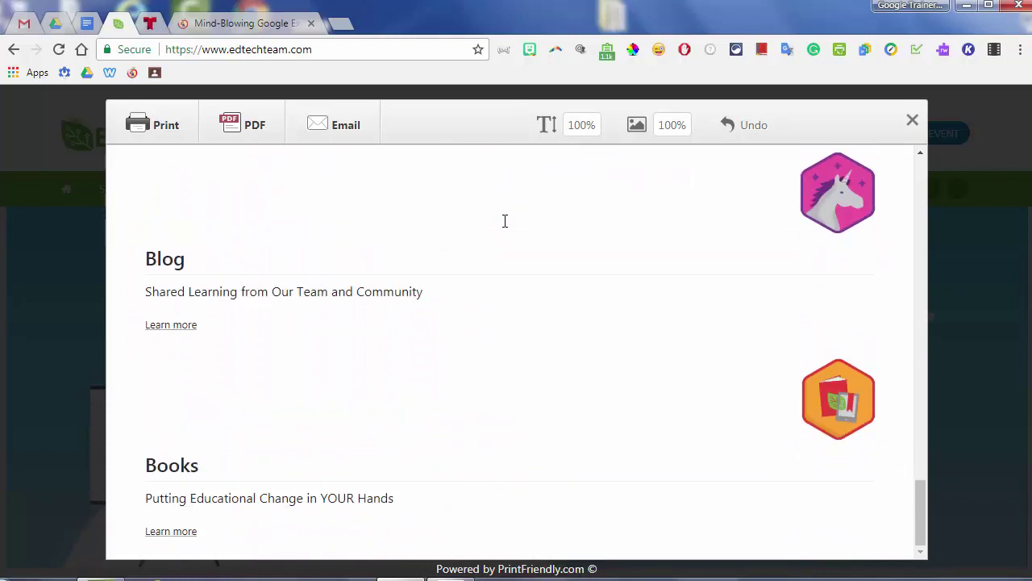
pyautogui.scroll(15, 504, 221)
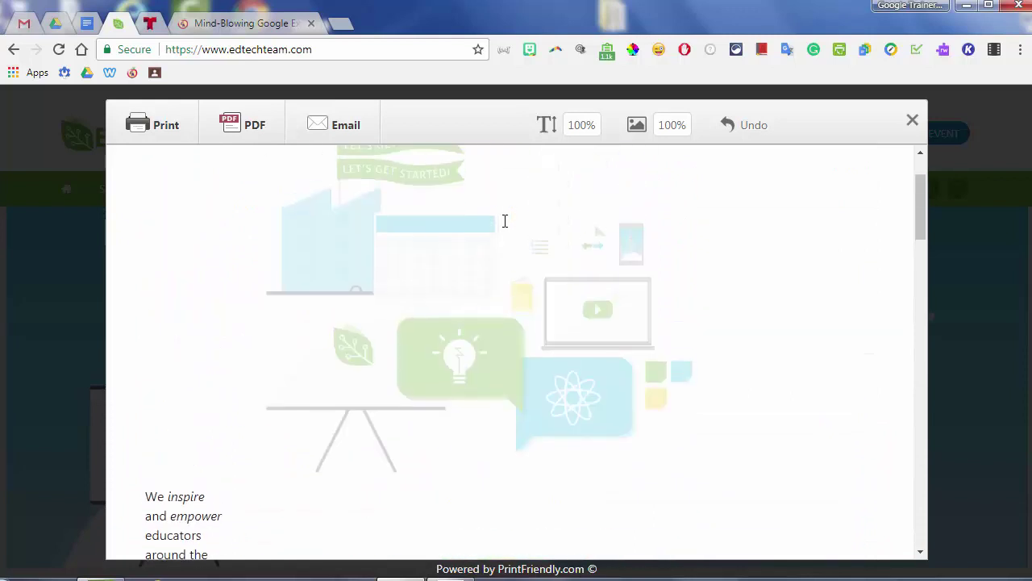
pyautogui.scroll(2, 505, 221)
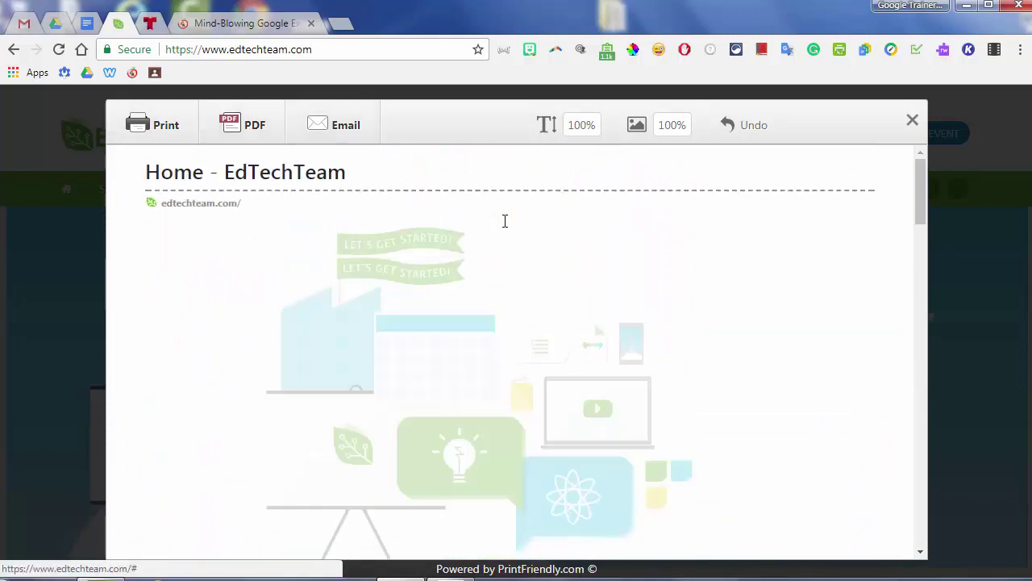
# Step: Remove the "Let's Get Started!" illustration, the Google for Education laptop image and the rocket phone image from the print preview
pyautogui.scroll(-1, 505, 221)
pyautogui.scroll(-4, 504, 221)
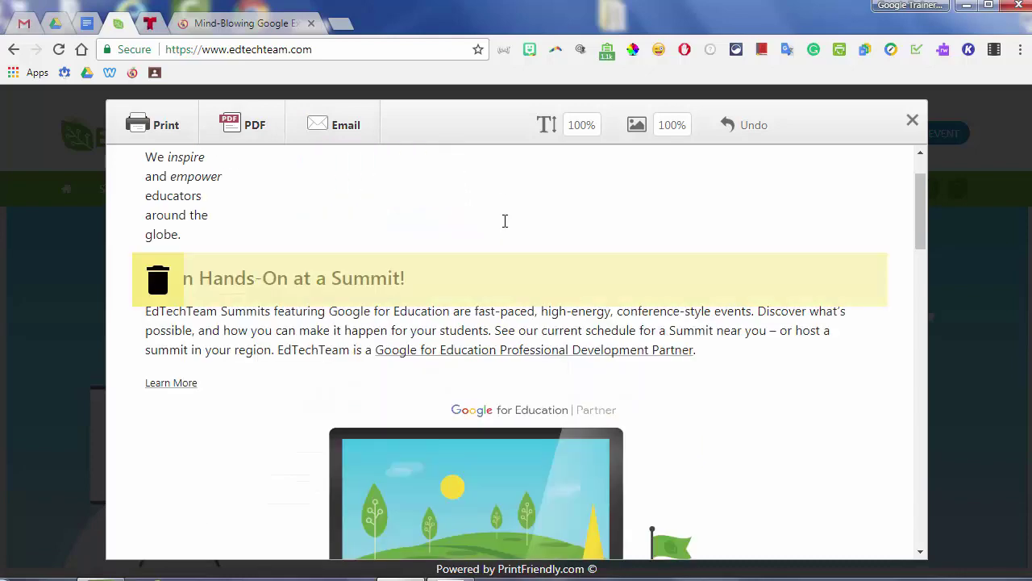
pyautogui.scroll(1, 505, 221)
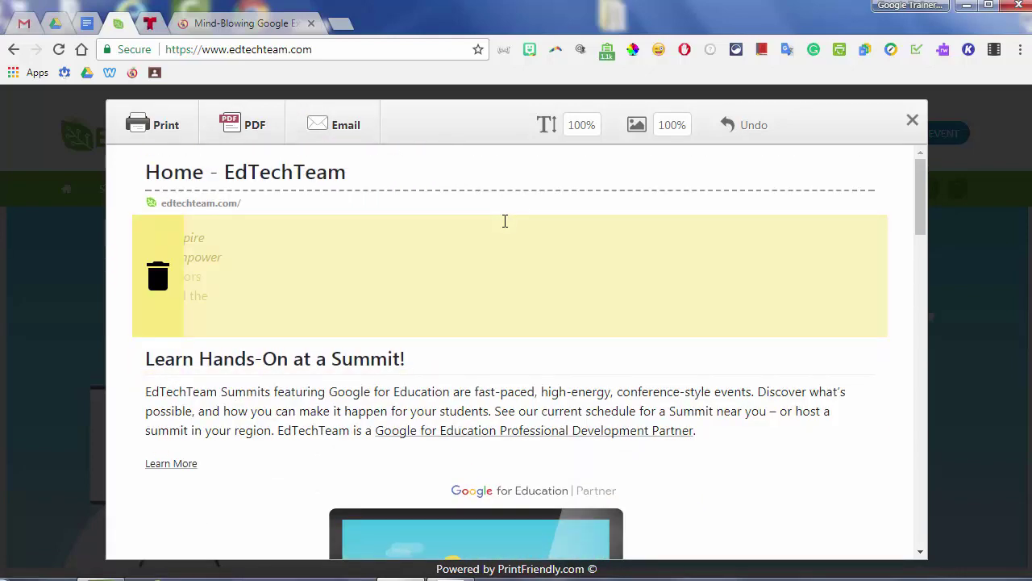
pyautogui.scroll(-1, 505, 221)
pyautogui.scroll(-1, 505, 221)
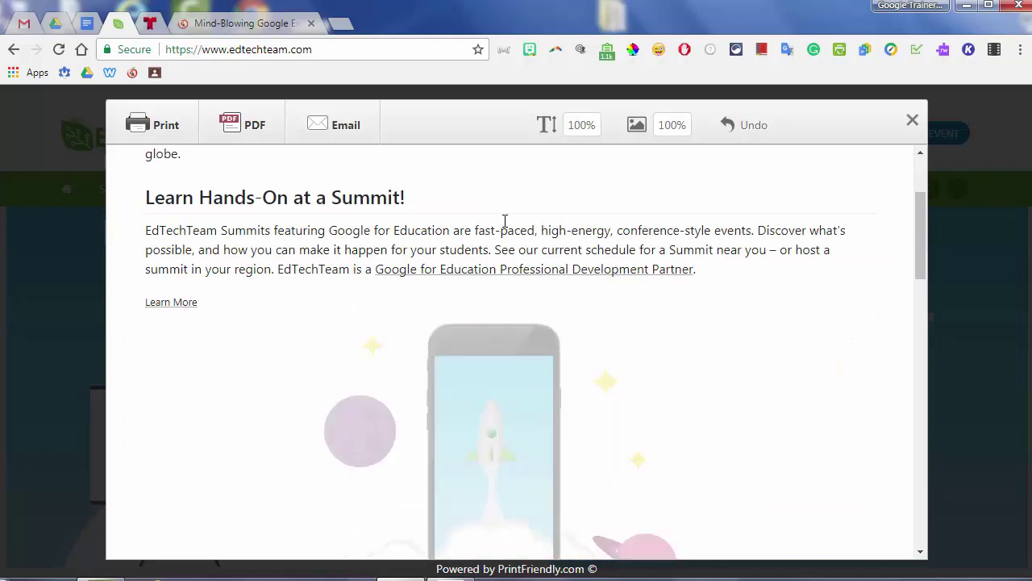
pyautogui.scroll(2, 505, 221)
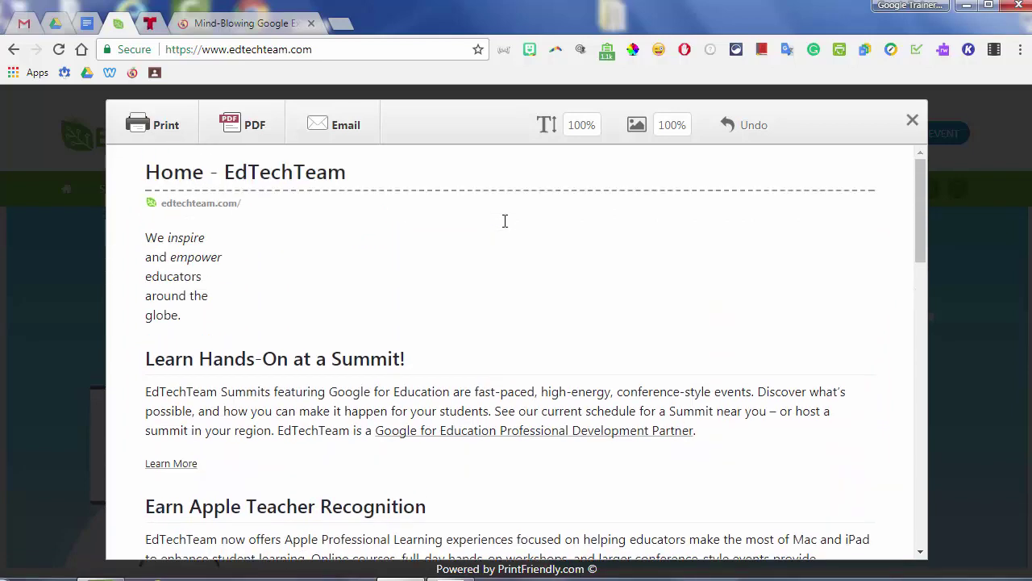
# Step: Remove the badge images beside the Impact and Blog sections, and close the print preview
pyautogui.scroll(-9, 505, 221)
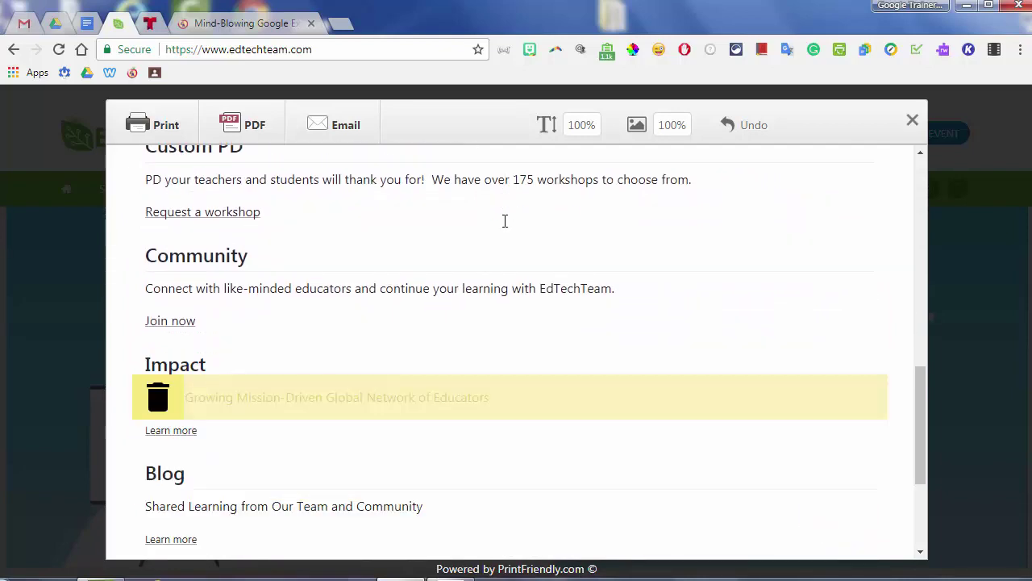
pyautogui.scroll(8, 504, 221)
pyautogui.scroll(2, 505, 221)
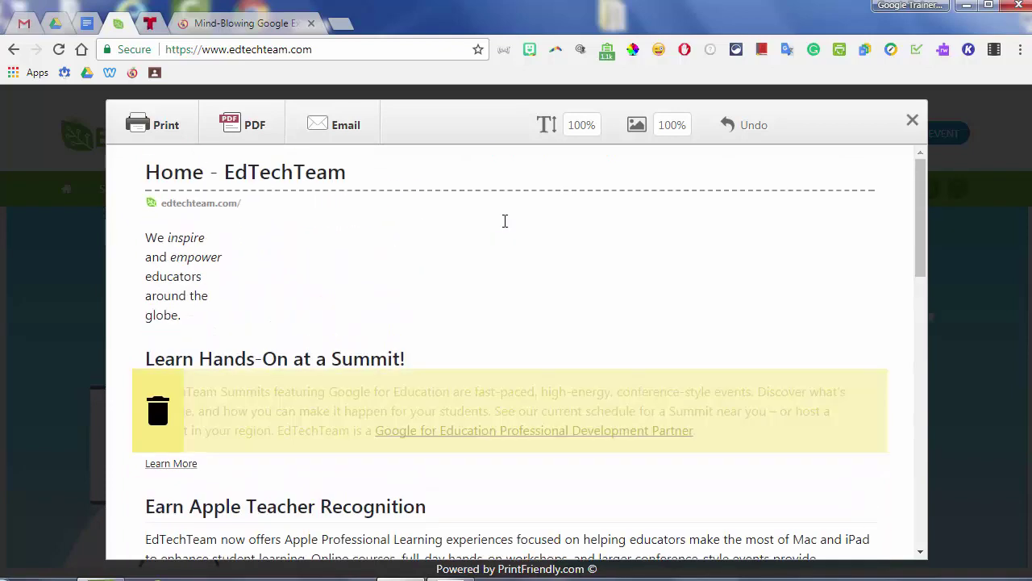
pyautogui.scroll(-10, 505, 221)
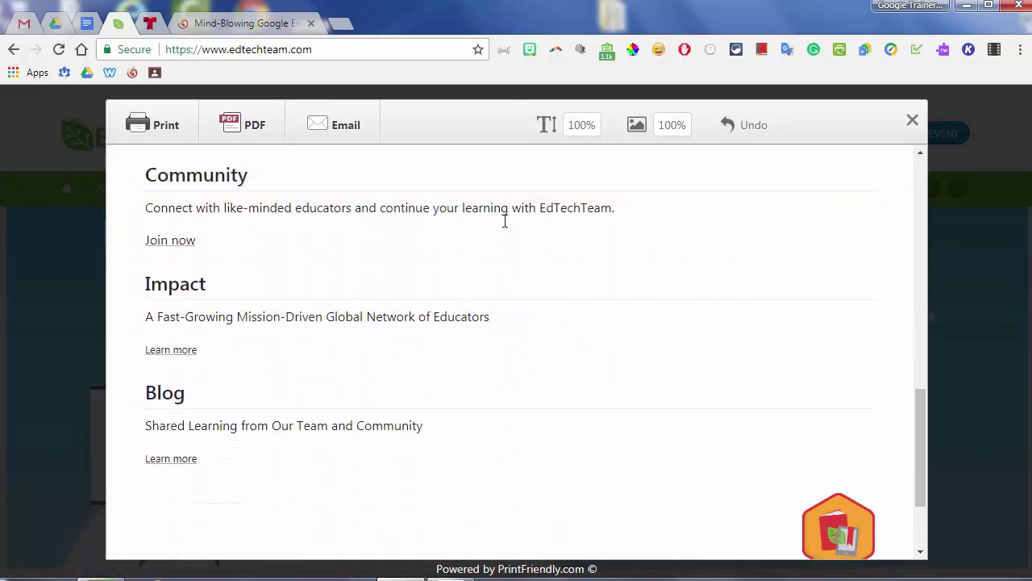
pyautogui.press('Escape')
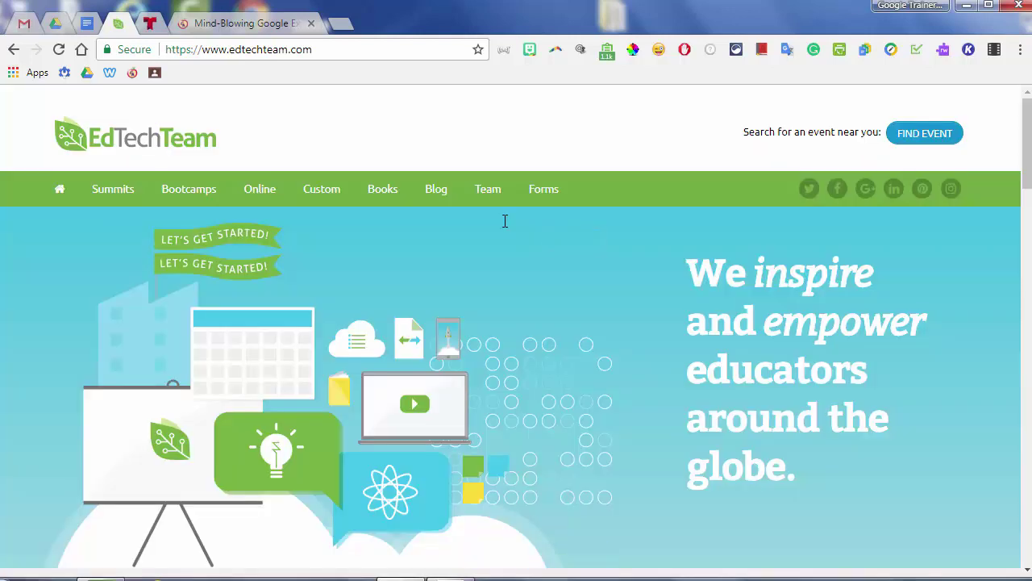
# Step: Visit the Google Docs Quick Create entry on the extensions list page, and view Google Drive's file creation options in ! Test Folder
pyautogui.hotkey('ctrl', '9')
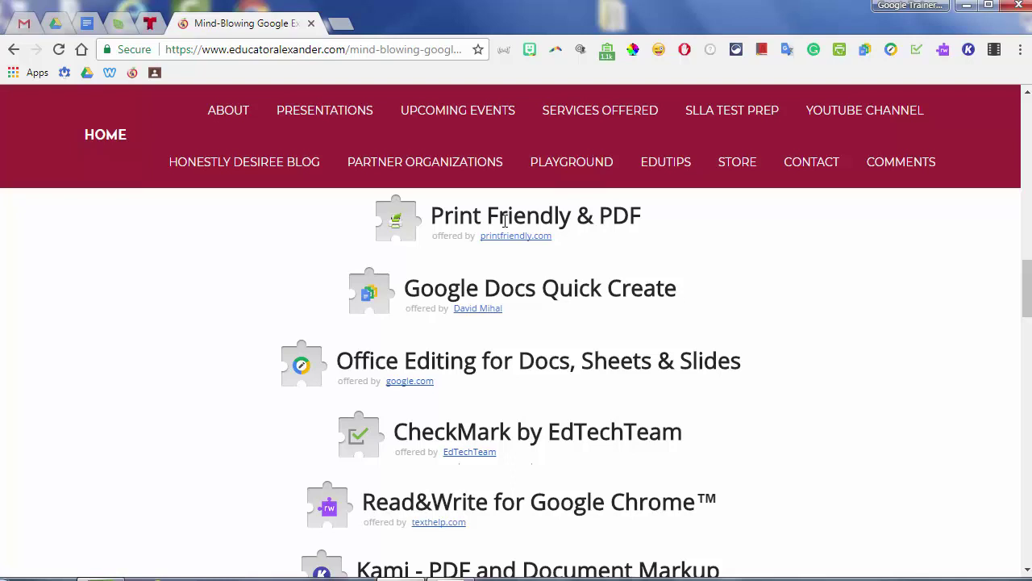
pyautogui.hotkey('ctrl', '2')
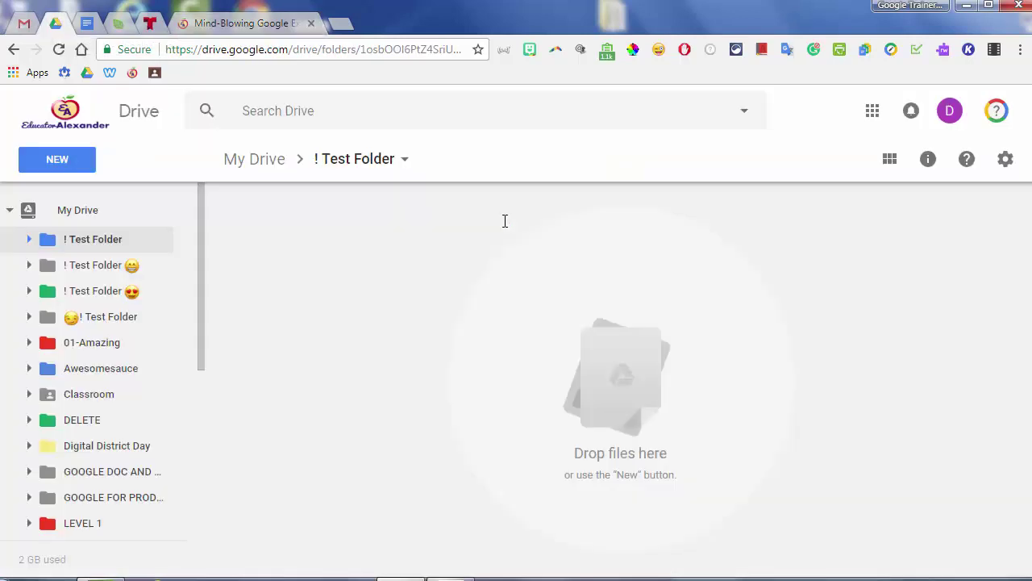
pyautogui.press('c')
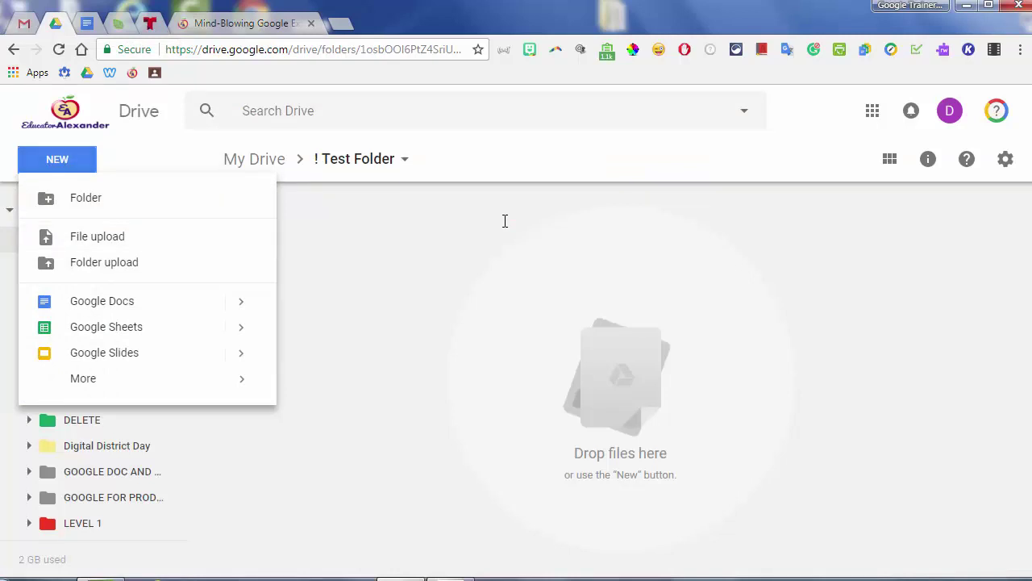
pyautogui.press('Down')
pyautogui.press('Down')
pyautogui.press('Down')
# Step: Return to the extensions list page, view the new-file choices in Google Docs Quick Create, and dismiss them
pyautogui.hotkey('ctrl', '6')
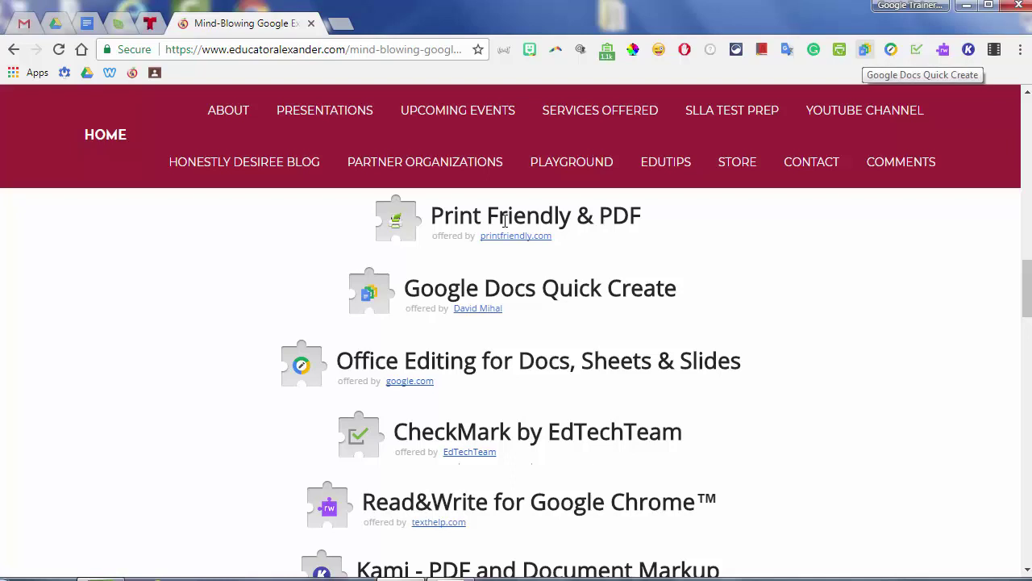
pyautogui.click(864, 49)
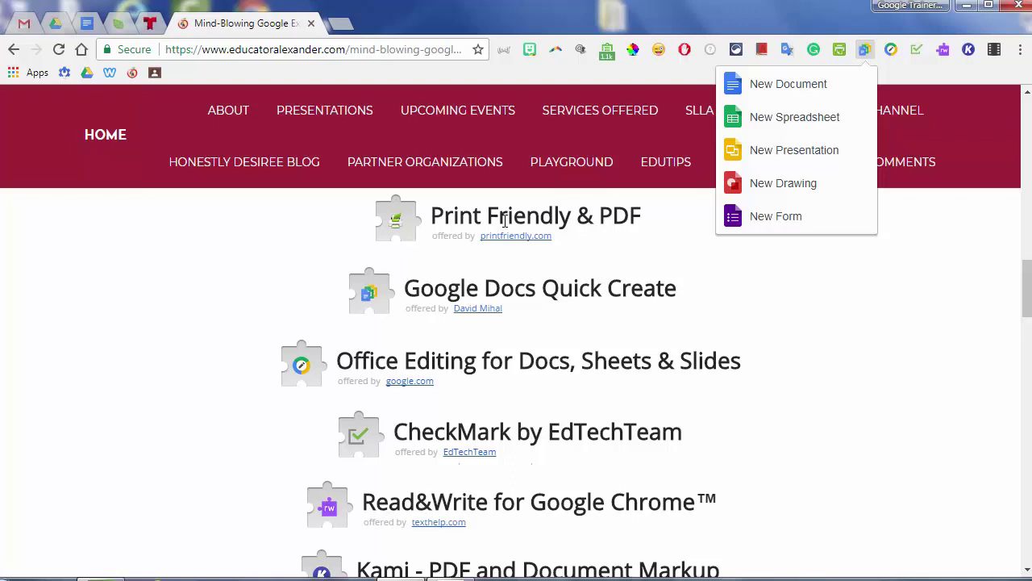
pyautogui.click(504, 221)
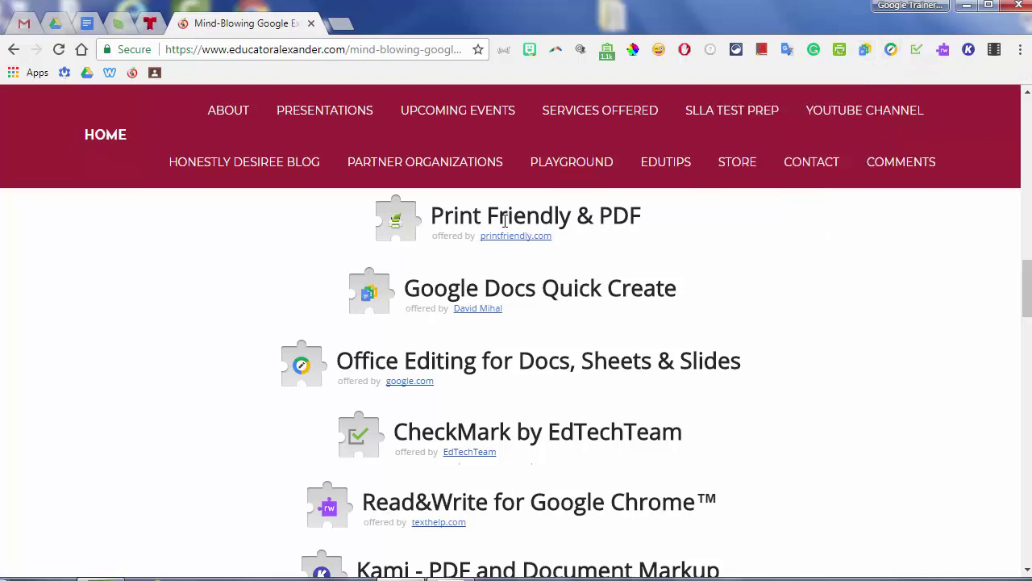
# Step: Go back to My Drive in Google Drive and open the Word file Dogs.doc in Office Editing
pyautogui.hotkey('ctrl', '2')
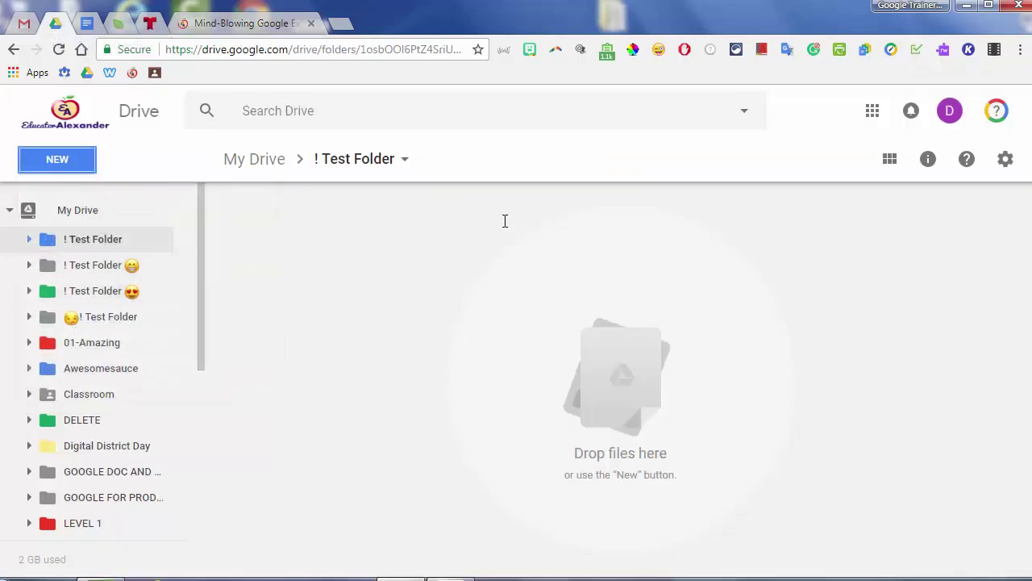
pyautogui.hotkey('alt', 'Left')
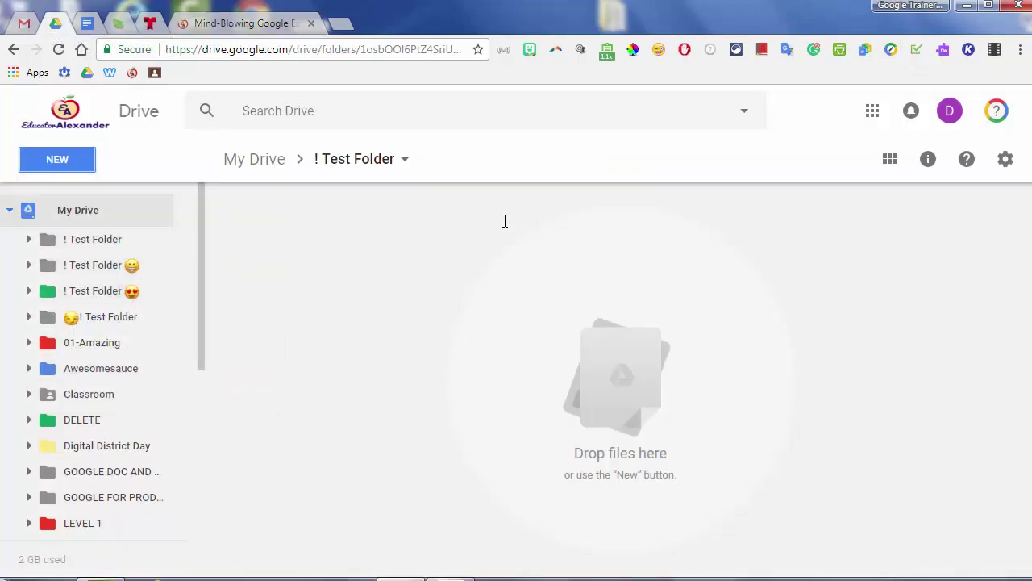
pyautogui.scroll(-6, 505, 221)
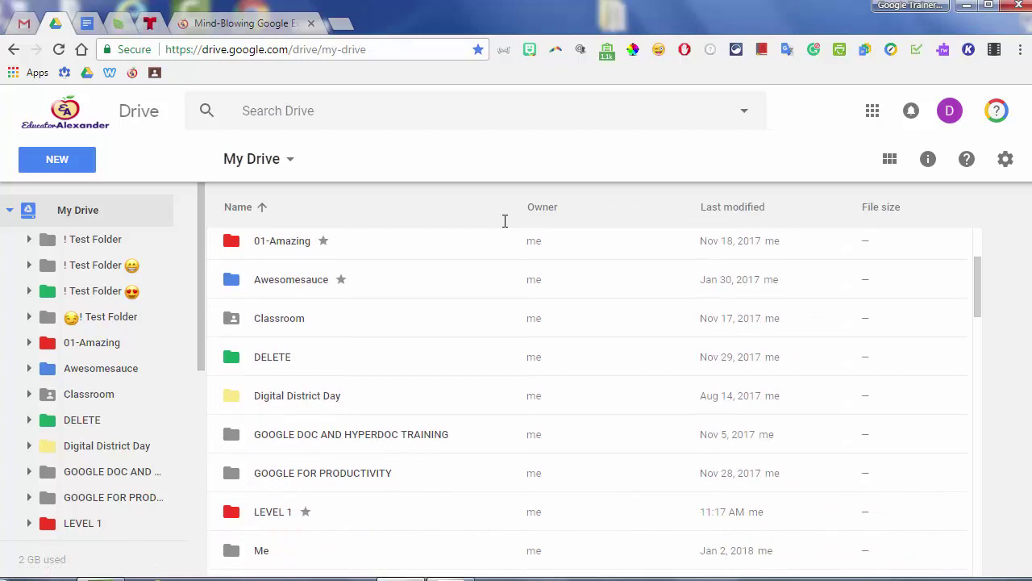
pyautogui.scroll(-2, 504, 221)
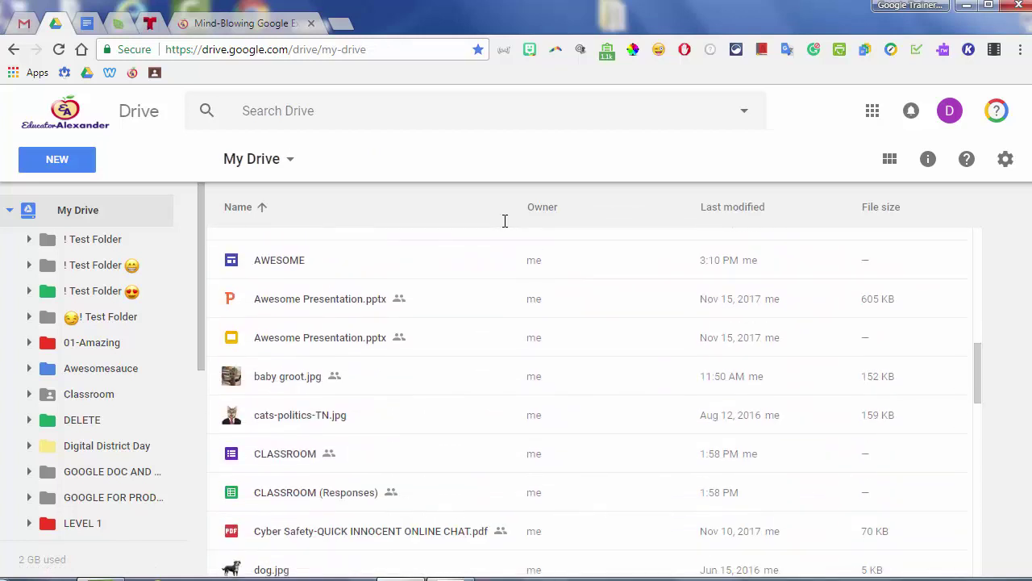
pyautogui.scroll(-3, 504, 220)
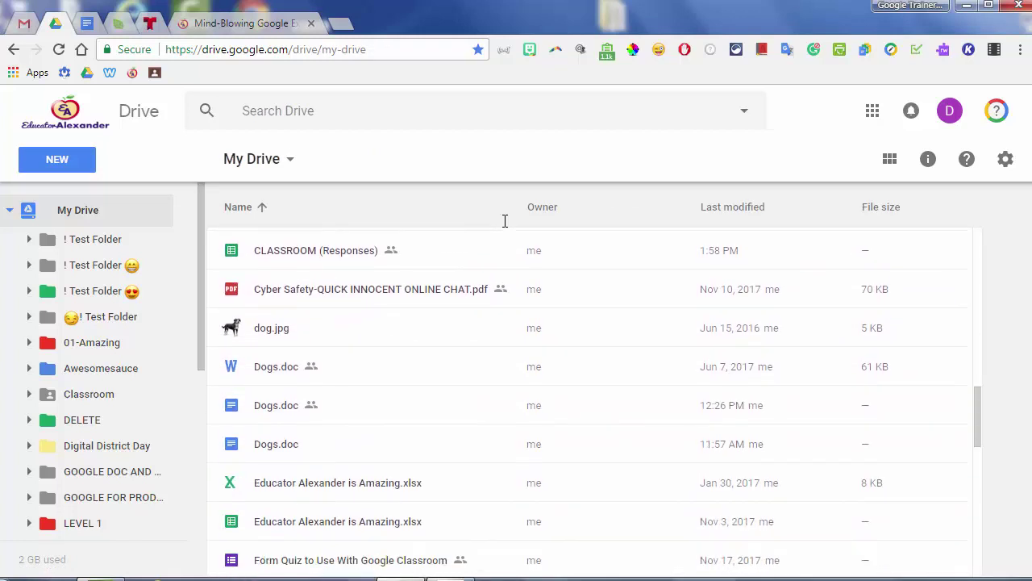
pyautogui.write('dogs')
pyautogui.press('Return')
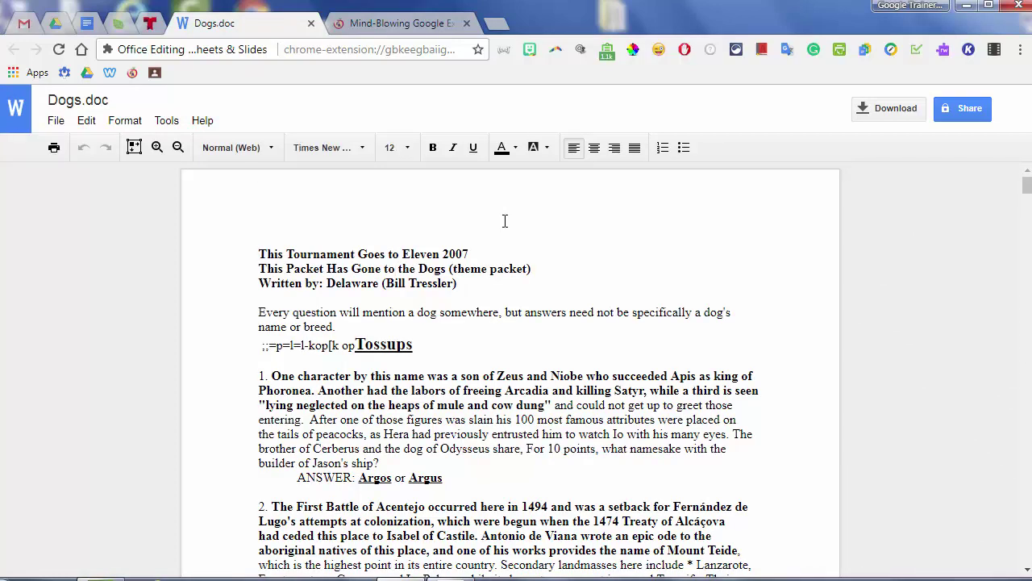
# Step: Append "sdcsdferfverververberbetber" to the first line of Dogs.doc, save it with conversion to the newer format, and close the file
pyautogui.write('sdcsdferfverververberbetber')
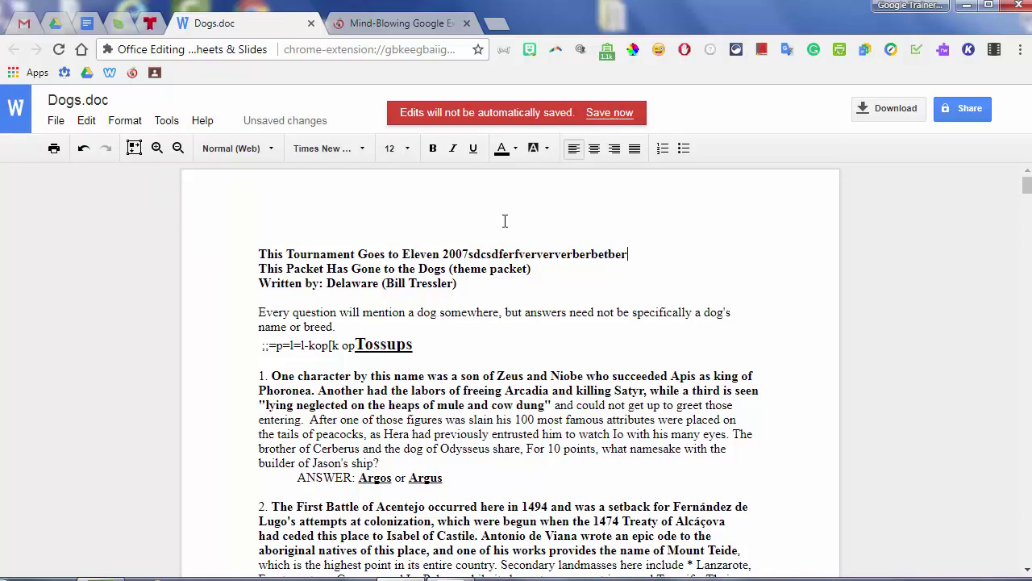
pyautogui.hotkey('ctrl', 's')
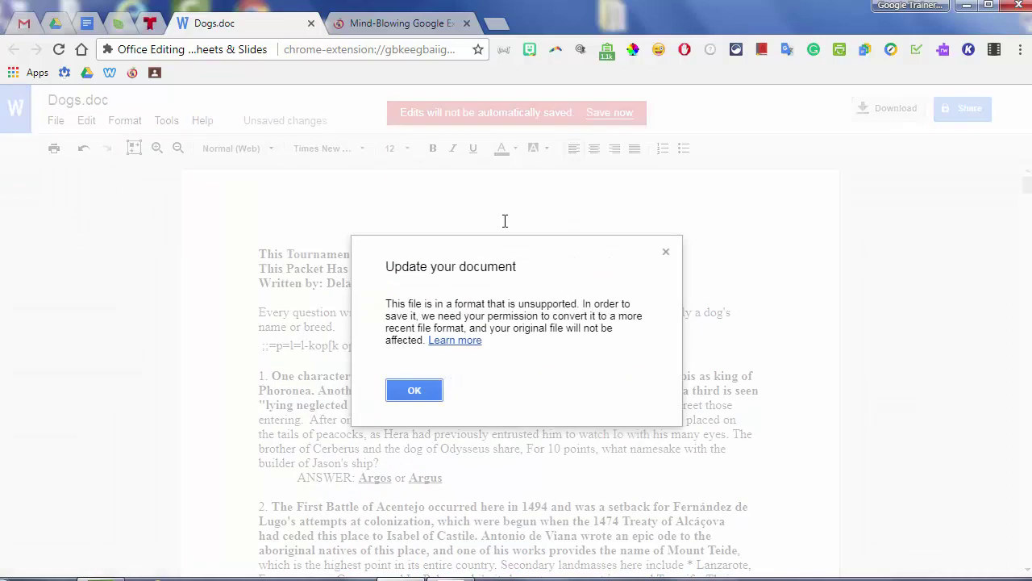
pyautogui.press('Return')
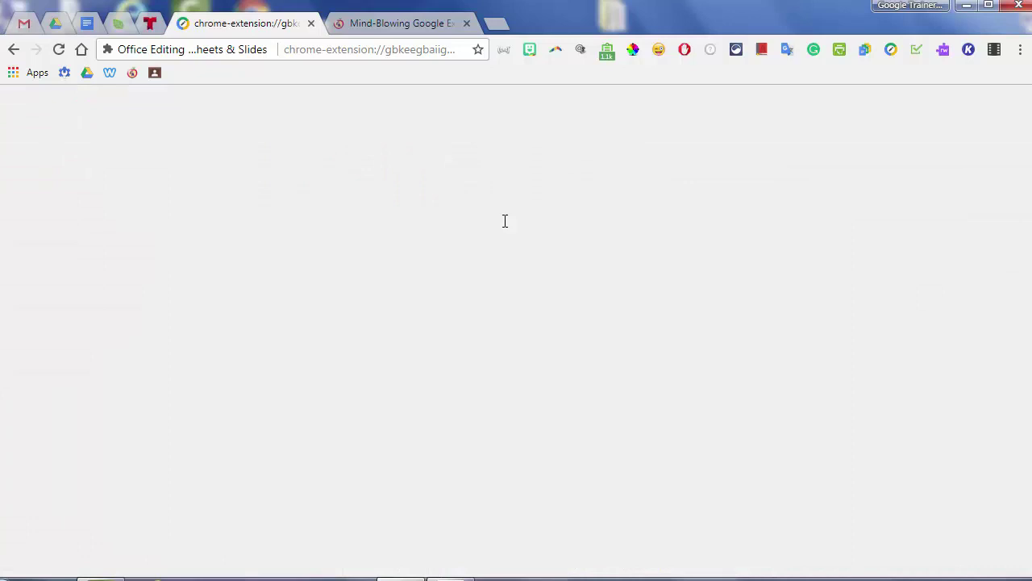
pyautogui.hotkey('ctrl', 'w')
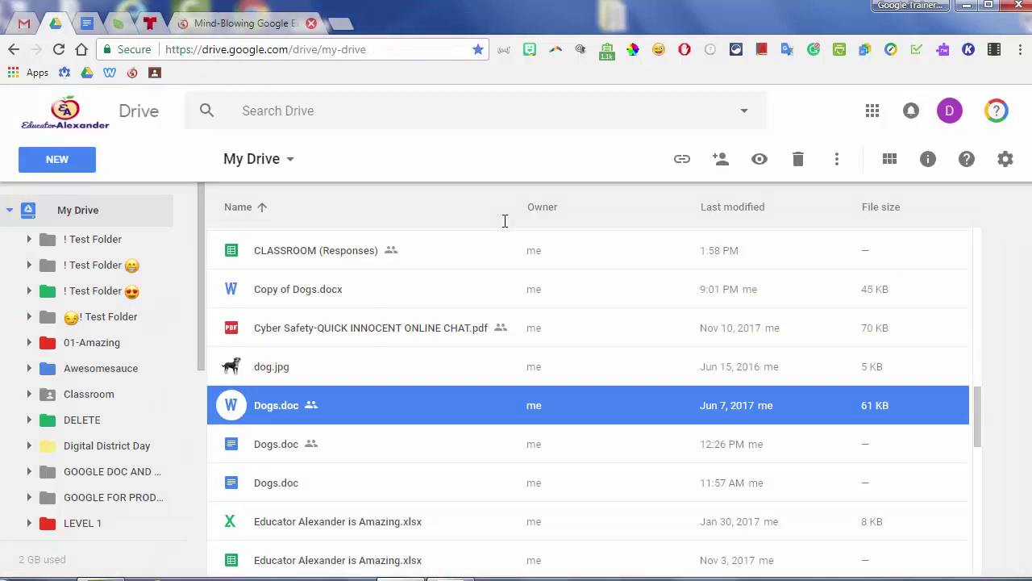
# Step: Visit the CheckMark by EdTechTeam entry on the extensions list page, and switch to the Dogs.doc Google Docs document
pyautogui.hotkey('ctrl', '6')
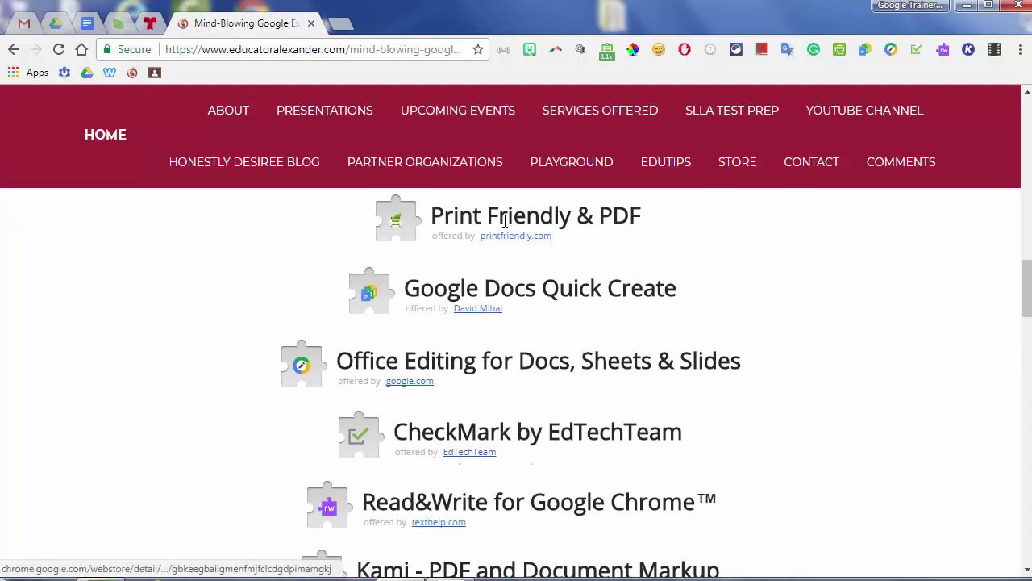
pyautogui.scroll(-1, 505, 220)
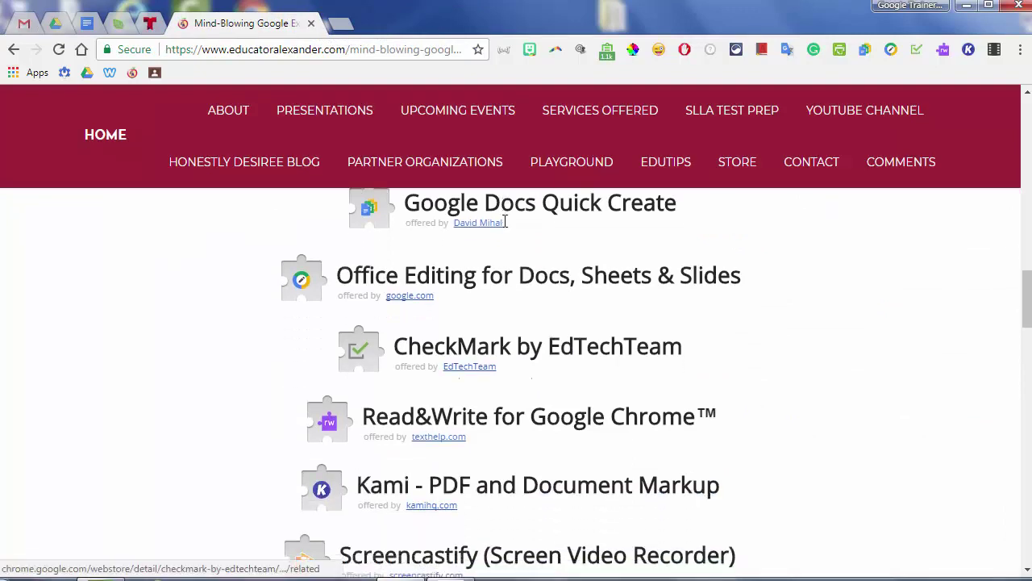
pyautogui.scroll(-1, 505, 222)
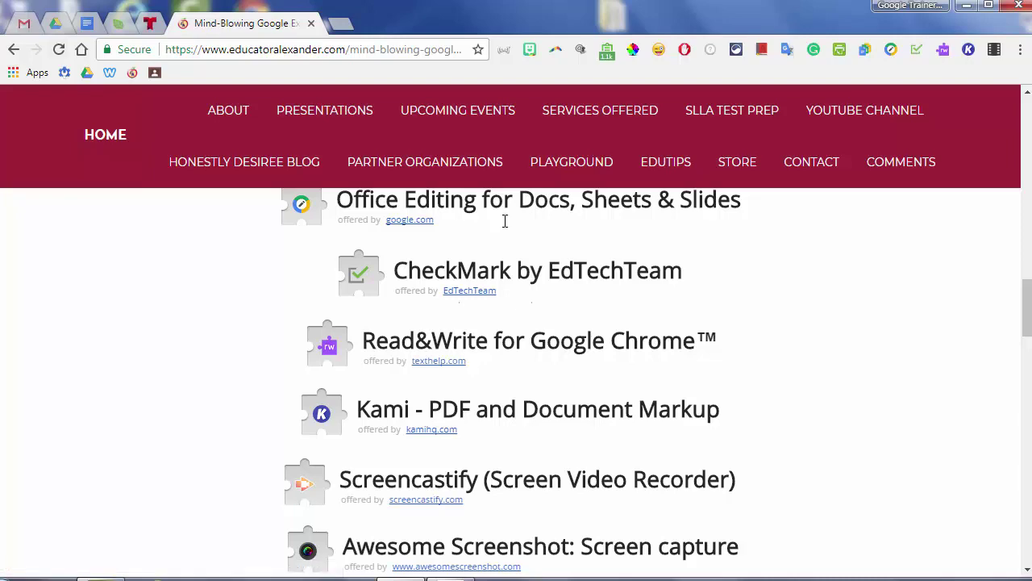
pyautogui.hotkey('ctrl', '3')
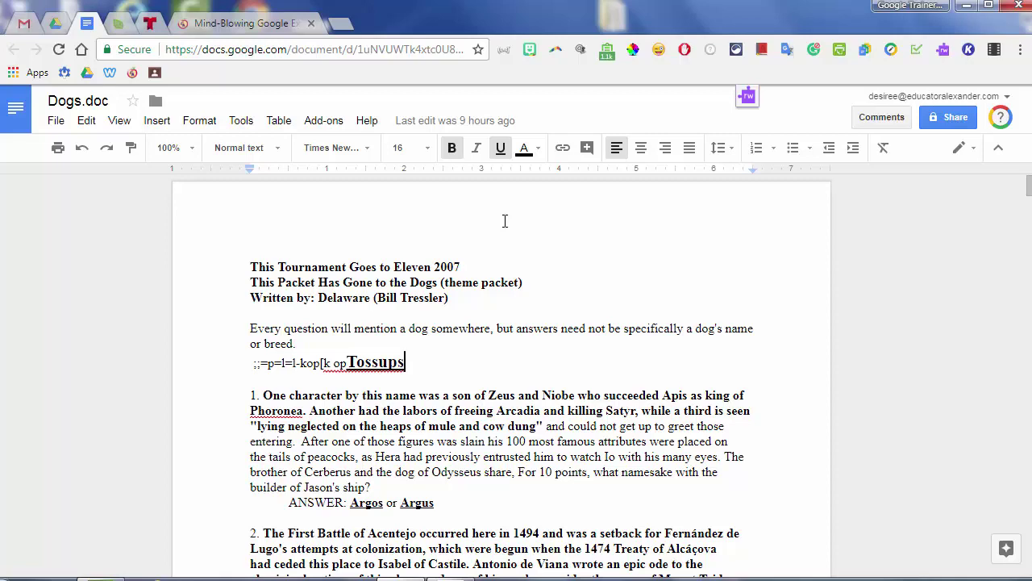
pyautogui.scroll(-1, 504, 221)
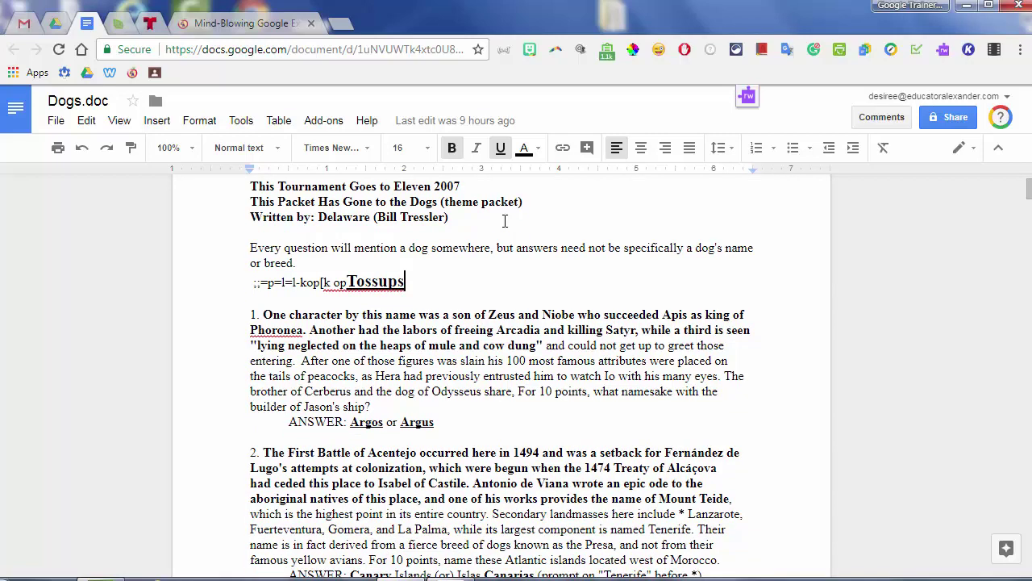
pyautogui.click(577, 361)
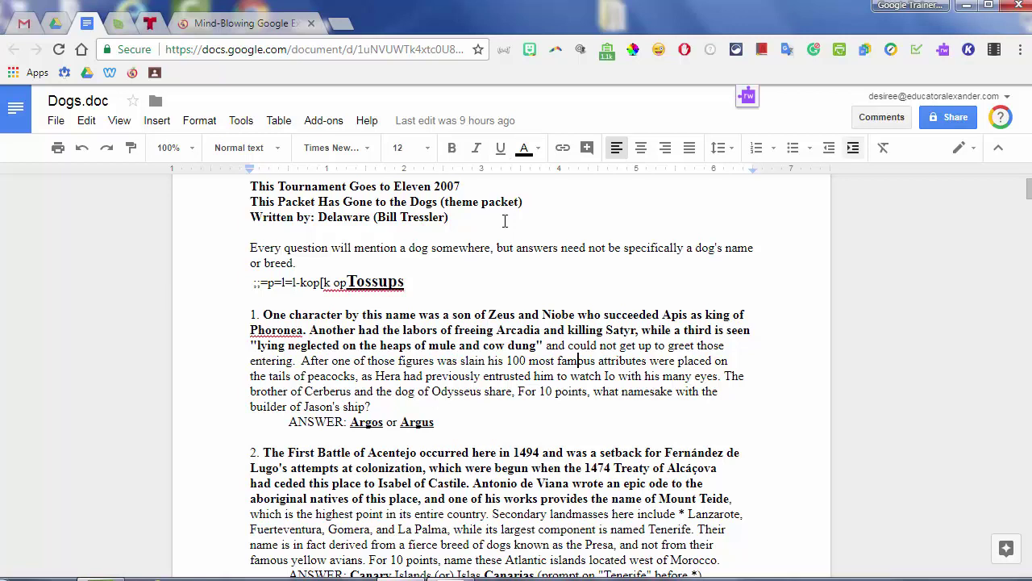
pyautogui.press('Down')
pyautogui.press('Down')
pyautogui.press('End')
pyautogui.hotkey('ctrl', 'shift', 'Left')
pyautogui.hotkey('ctrl', 'shift', 'Left')
pyautogui.hotkey('ctrl', 'shift', 'Left')
pyautogui.hotkey('ctrl', 'shift', 'Left')
pyautogui.hotkey('ctrl', 'shift', 'Left')
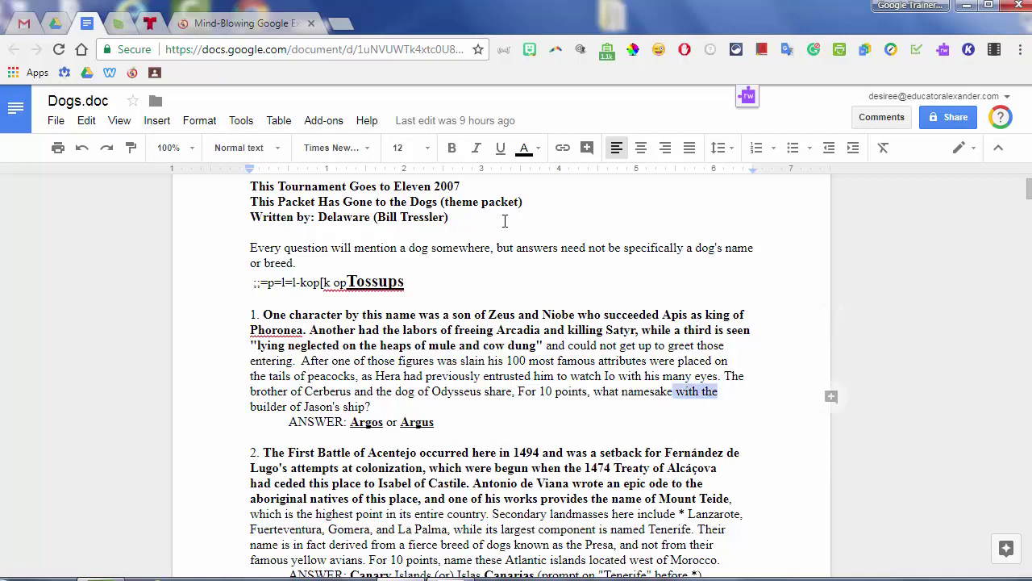
pyautogui.hotkey('shift', 'Up')
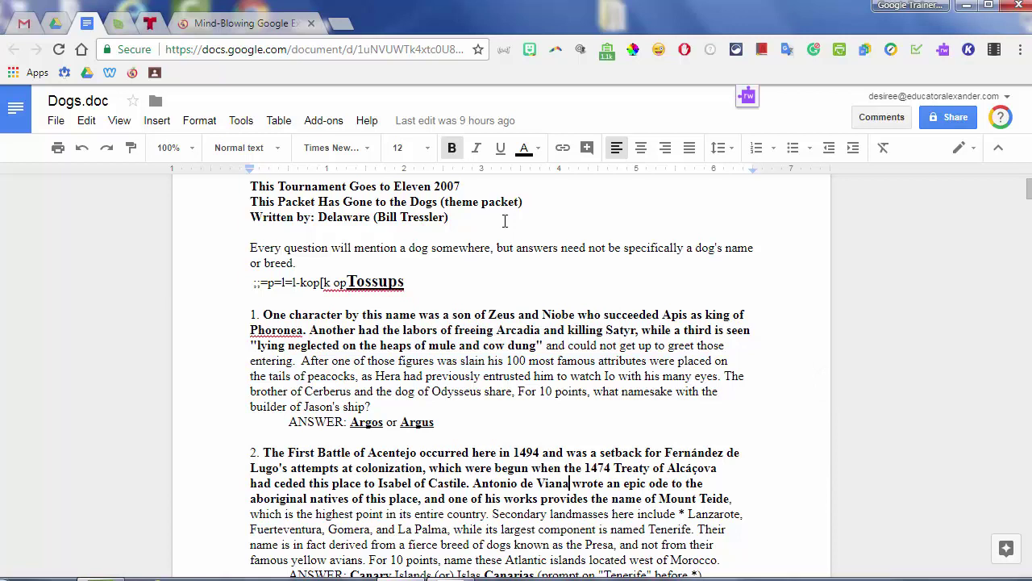
pyautogui.moveTo(459, 360); pyautogui.dragTo(629, 376)
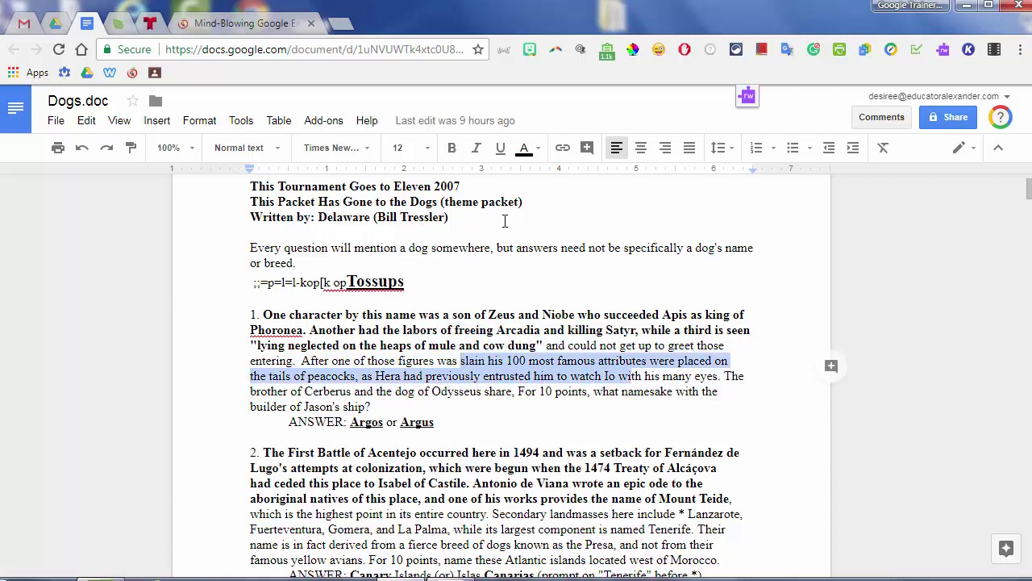
# Step: Add the CheckMark comment "Check for run-on sentence" to the words "attributes were" in question 1 of Dogs.doc
pyautogui.click(597, 360)
pyautogui.hotkey('ctrl', 'shift', 'Right')
pyautogui.hotkey('ctrl', 'shift', 'Right')
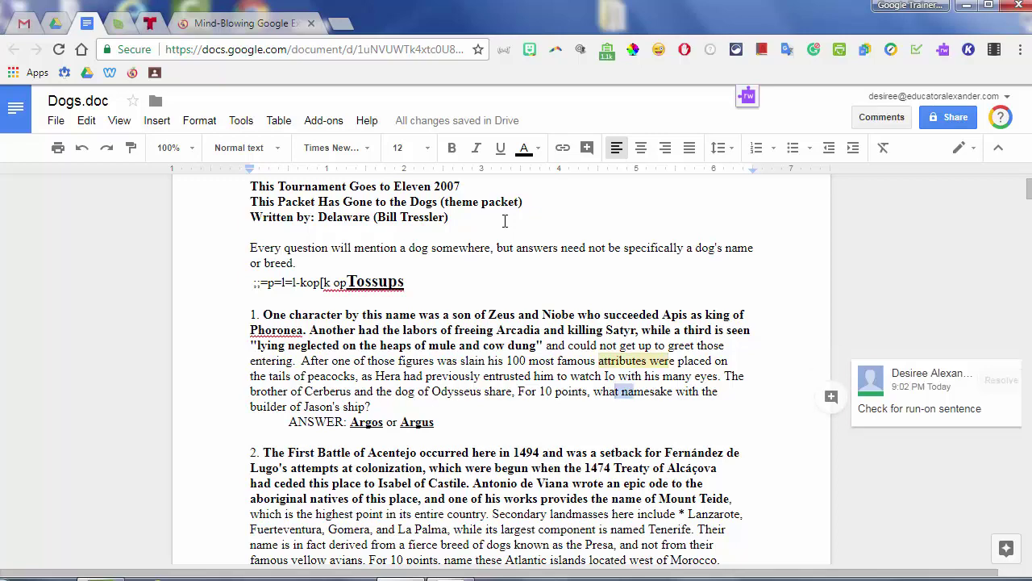
# Step: Add the CheckMark comments "Check capitalization" to the end of question 1's text and "Clarify your idea/meaning" to question 2's "setback for Fernández de Lugo's attempts" passage
pyautogui.moveTo(621, 391); pyautogui.dragTo(370, 407)
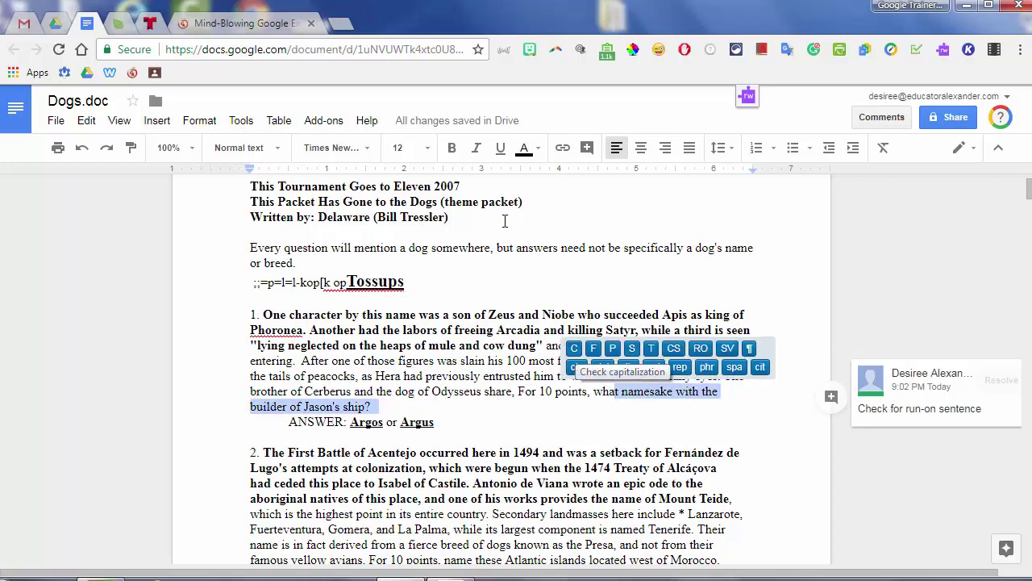
pyautogui.click(574, 348)
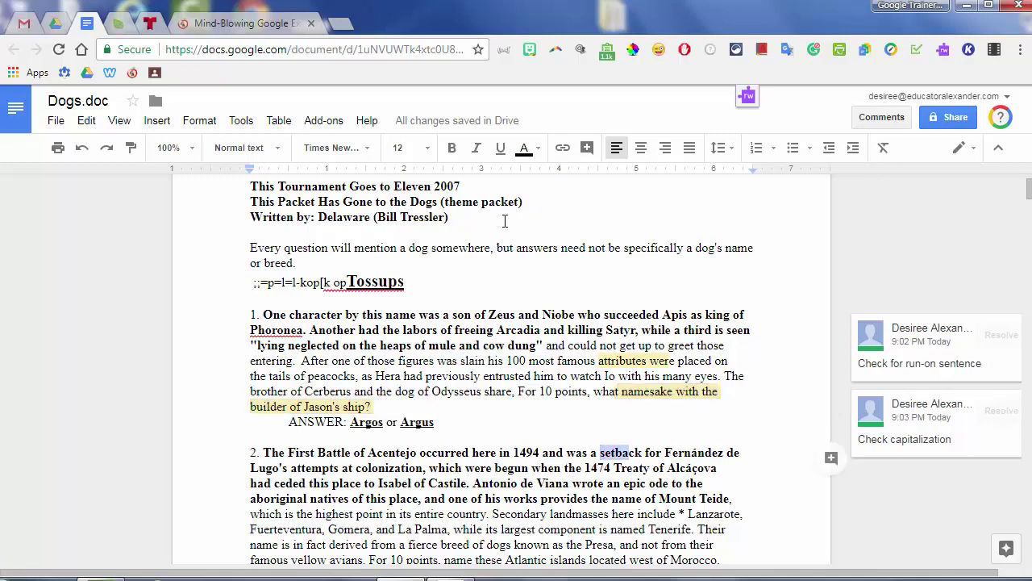
pyautogui.click(580, 427)
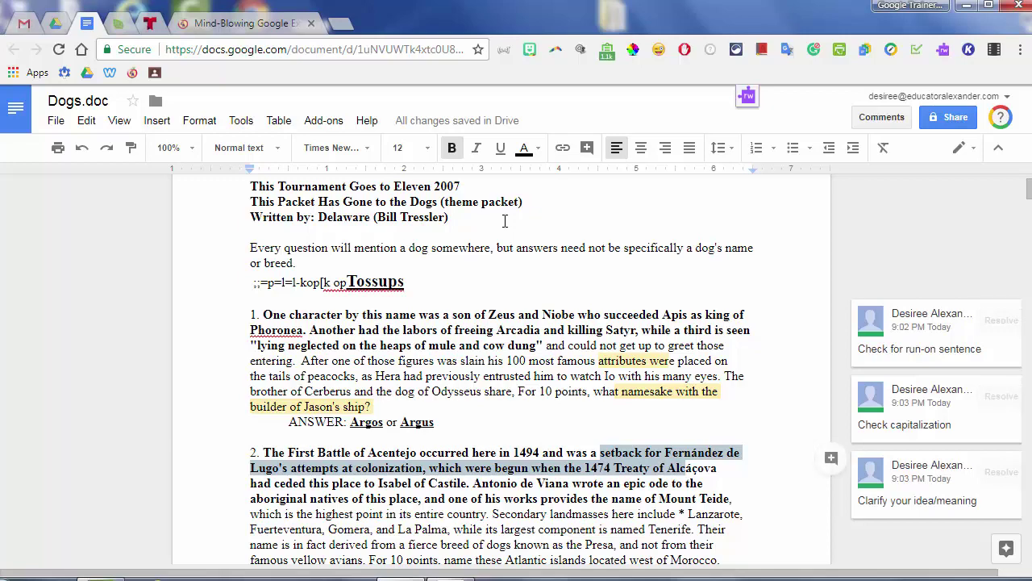
pyautogui.scroll(-2, 504, 220)
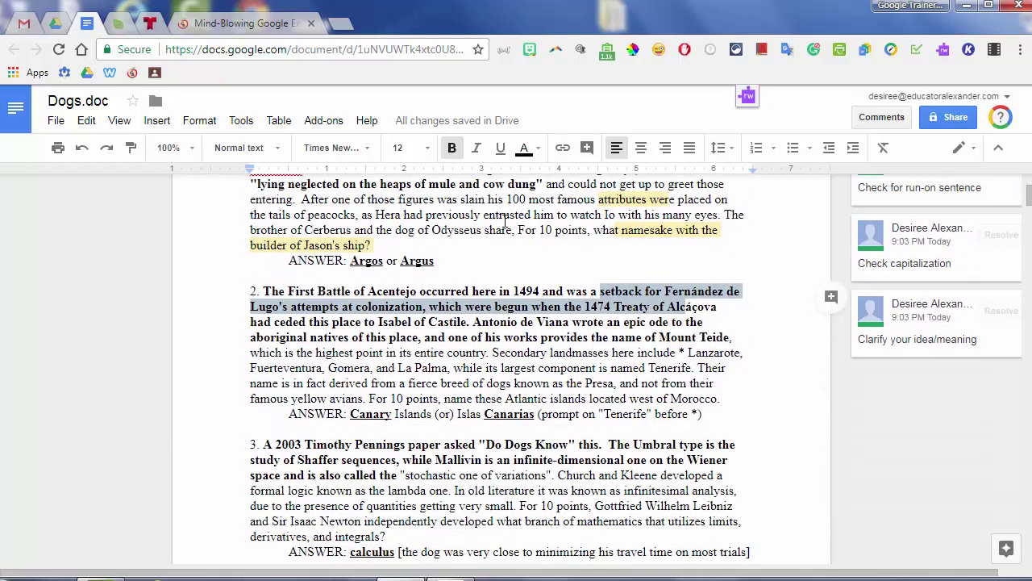
pyautogui.scroll(3, 504, 220)
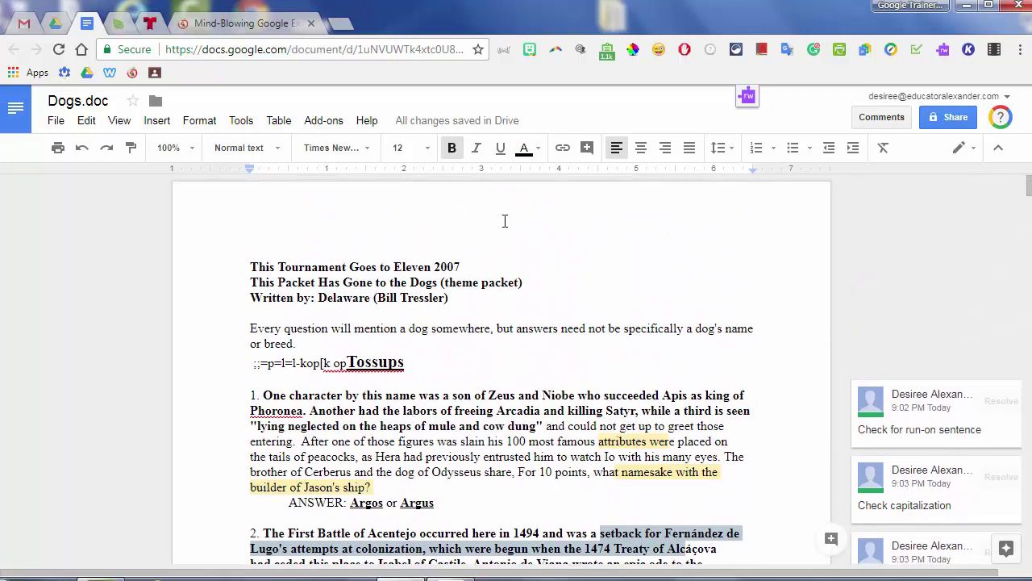
# Step: Duplicate the extensions list page and open the site's Read&Write Google Chrome presentation page in the copy
pyautogui.hotkey('ctrl', '6')
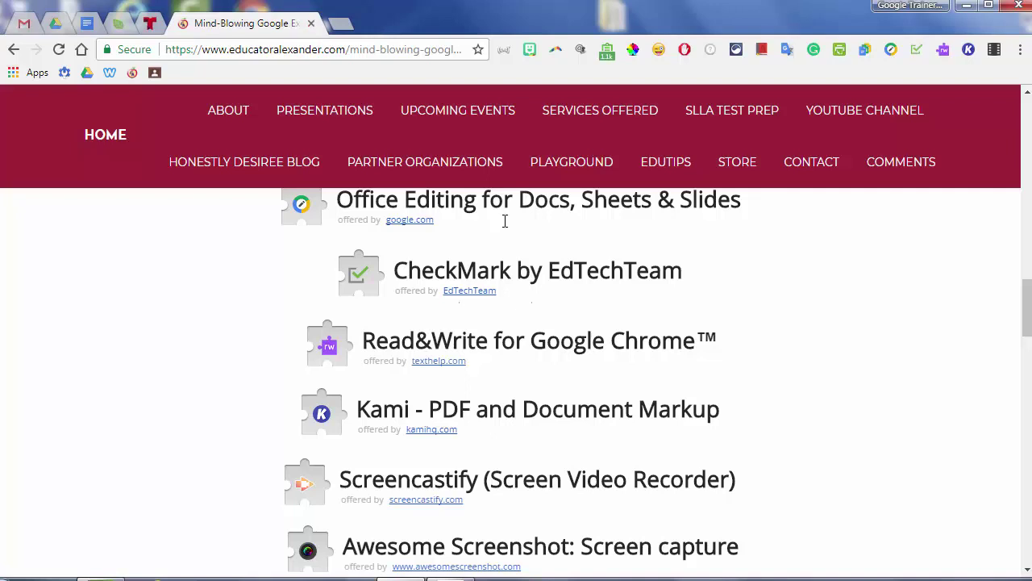
pyautogui.rightClick(257, 20)
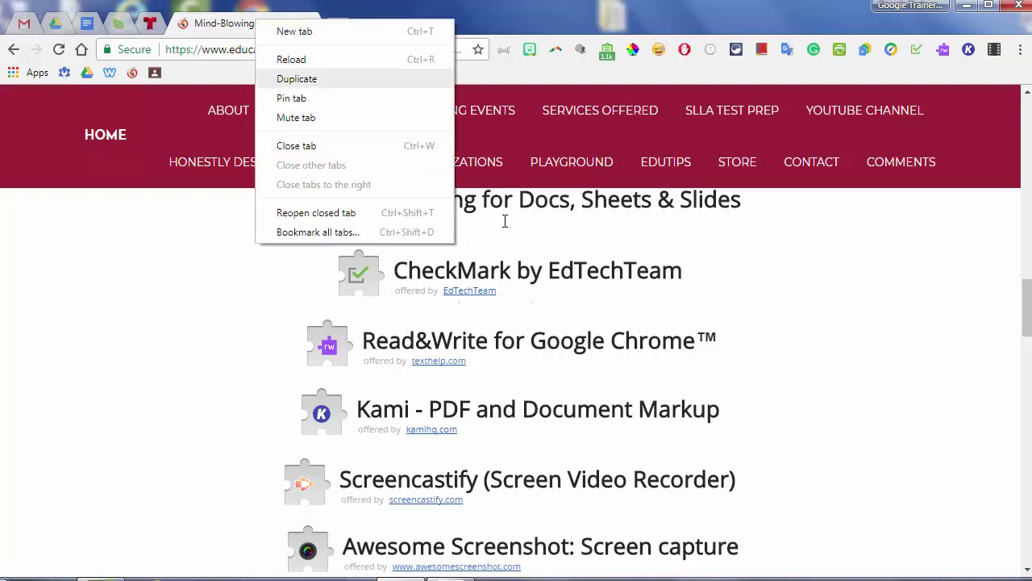
pyautogui.press('Return')
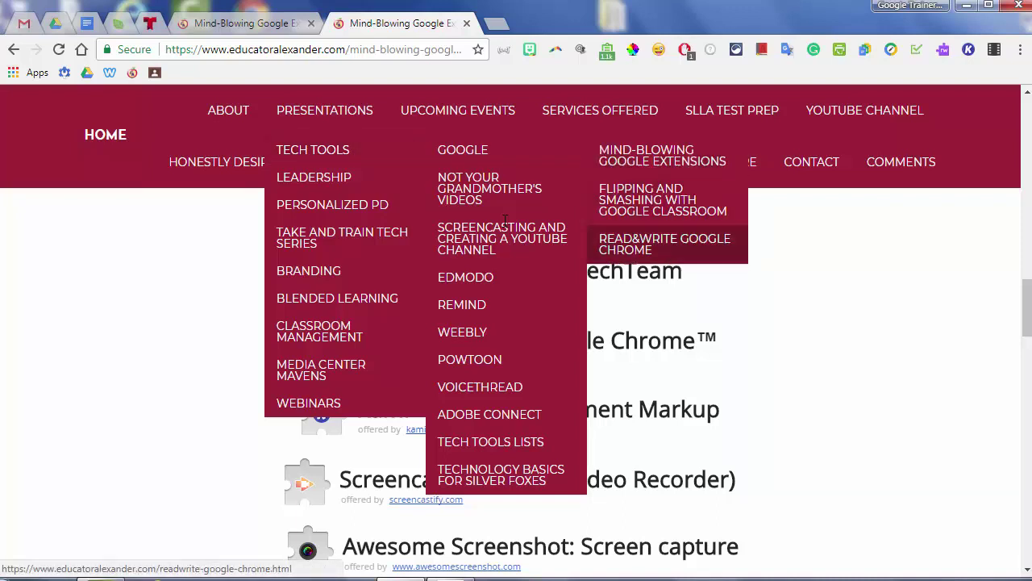
pyautogui.press('Return')
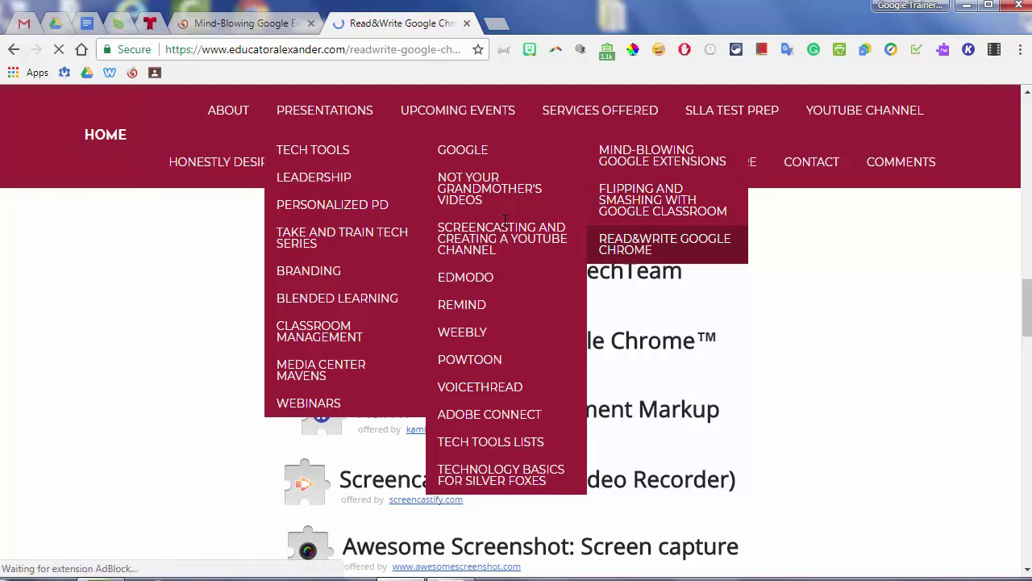
# Step: Review the Read&Write resources through the free premium account for educators, and close that page
pyautogui.scroll(-5, 504, 221)
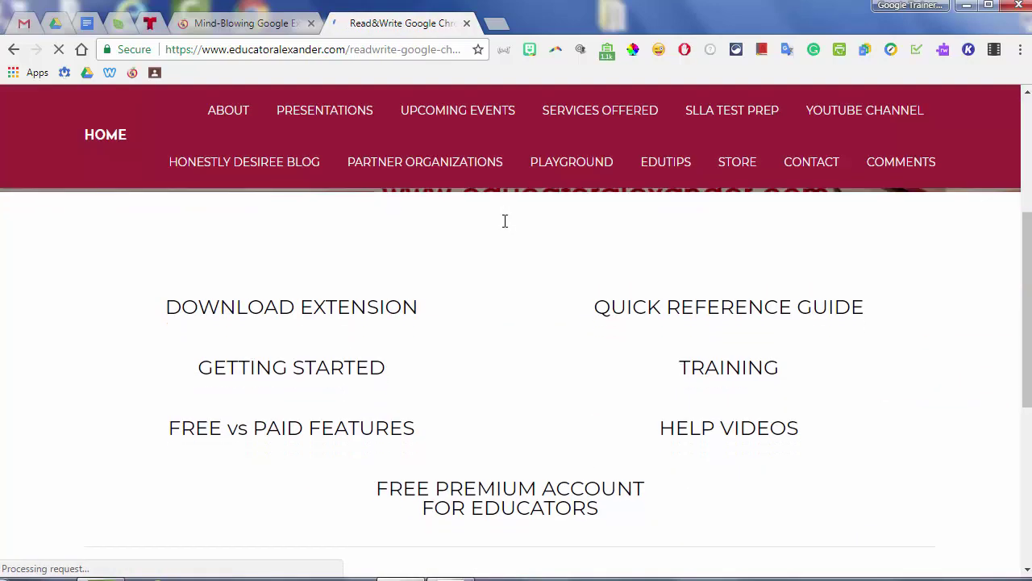
pyautogui.scroll(-6, 505, 221)
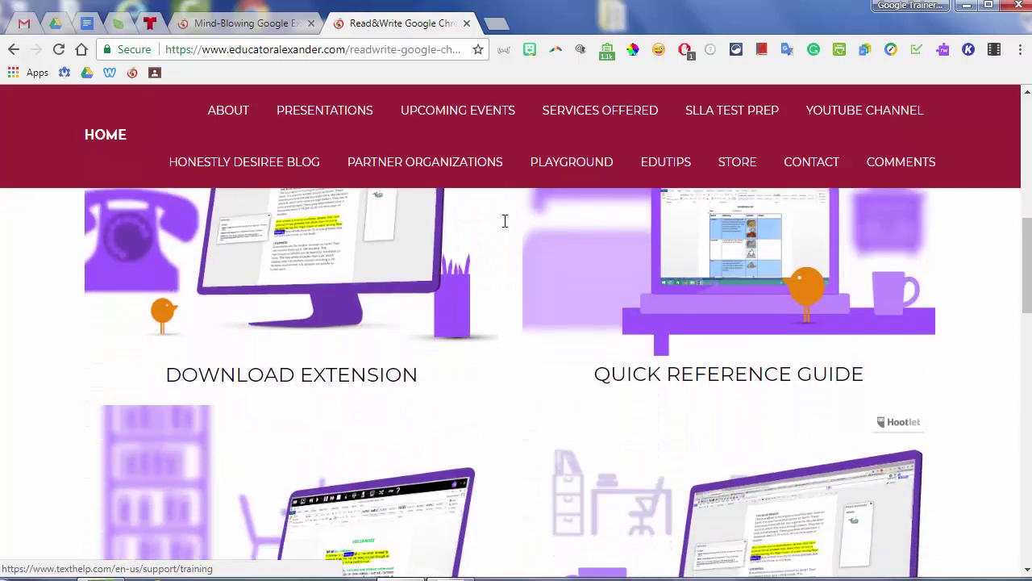
pyautogui.scroll(-10, 505, 221)
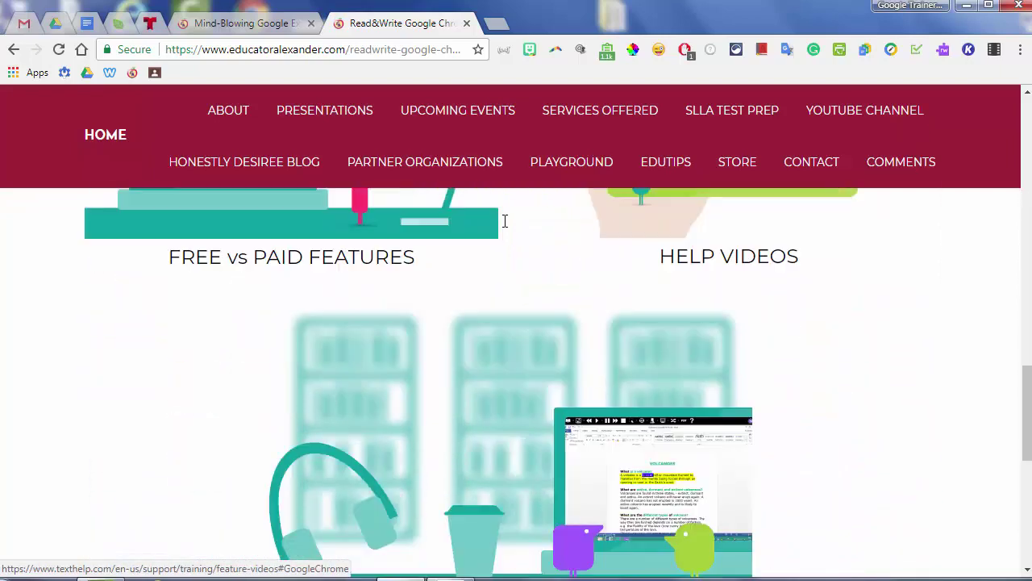
pyautogui.scroll(-1, 505, 221)
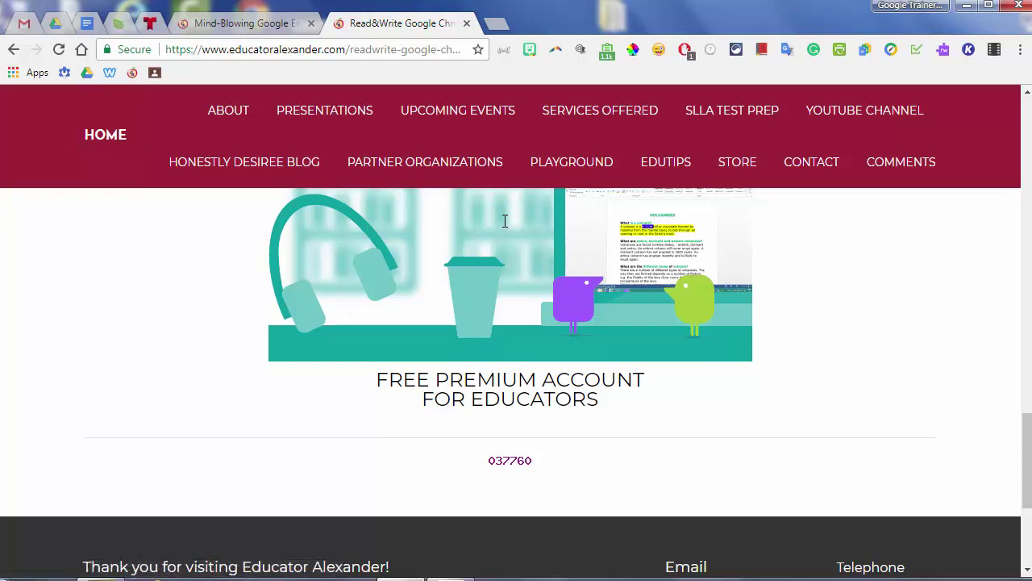
pyautogui.hotkey('ctrl', 'w')
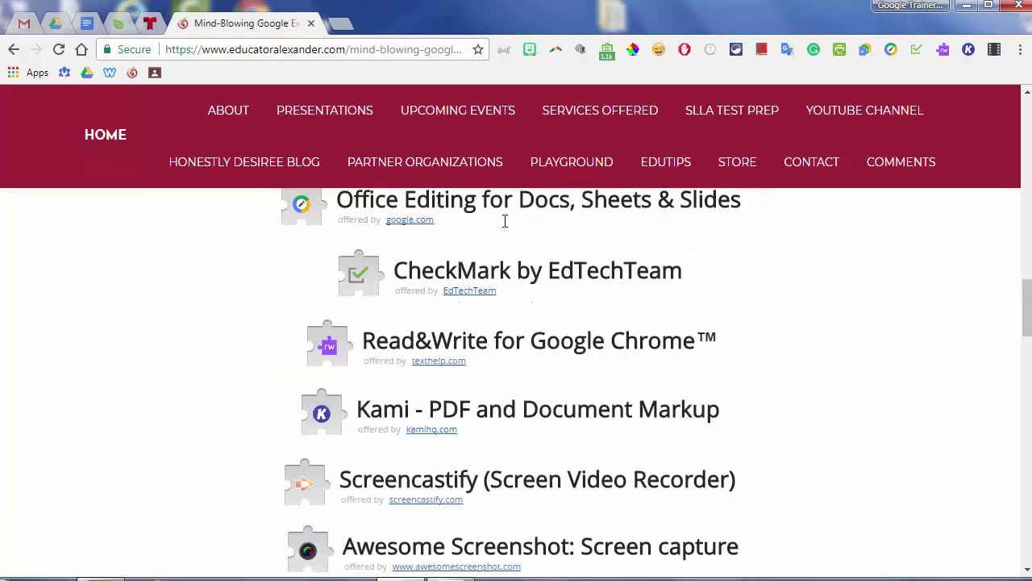
# Step: Return to the Dogs.doc document, insert blank lines above its title, and try out the Read&Write toolbar with the title lines
pyautogui.hotkey('ctrl', '2')
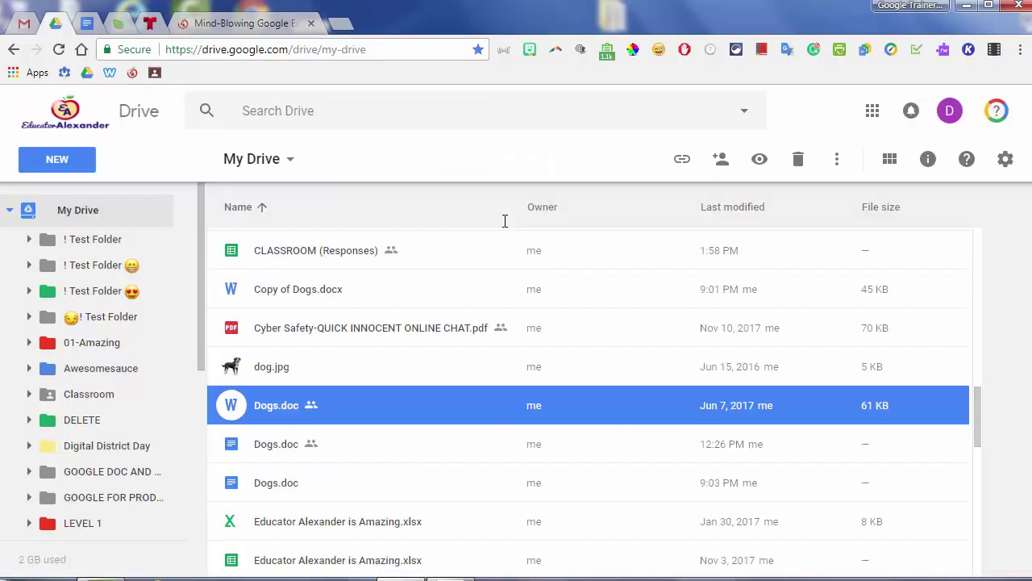
pyautogui.hotkey('ctrl', '3')
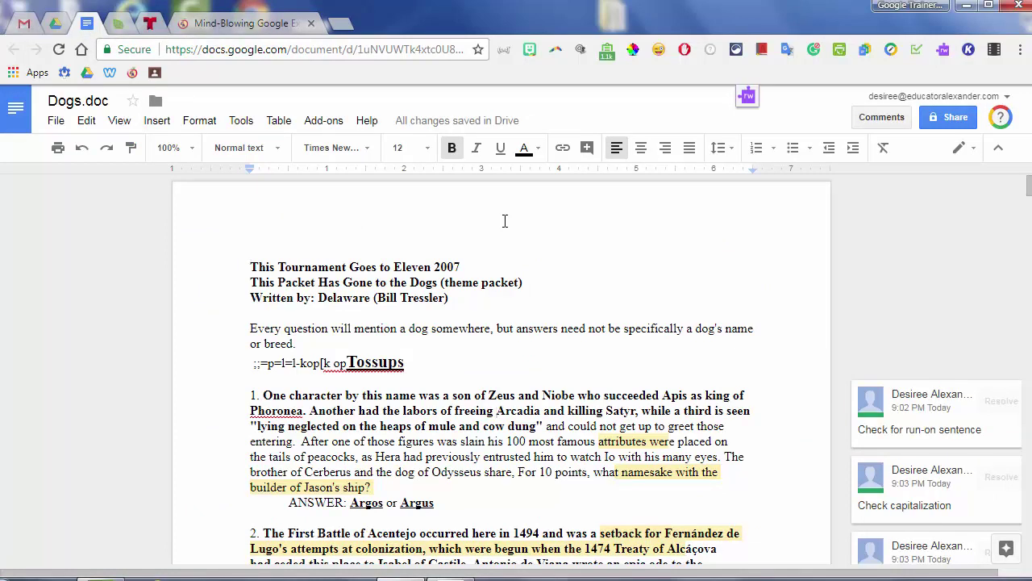
pyautogui.press('Return')
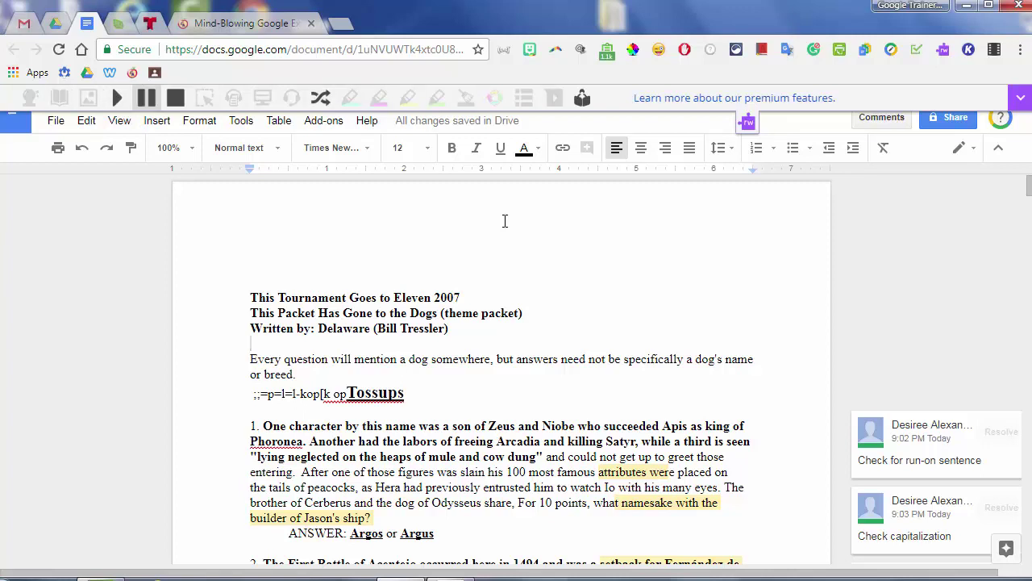
pyautogui.hotkey('shift', 'Up')
pyautogui.hotkey('shift', 'Up')
pyautogui.hotkey('shift', 'Up')
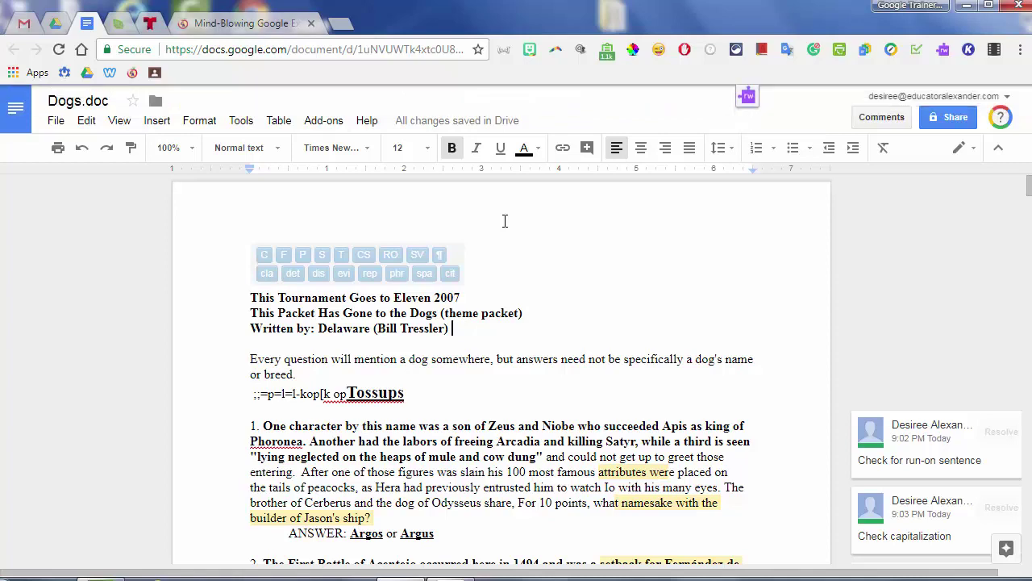
# Step: Return to the extensions list page and go through the entries from Read&Write to Awesome Screenshot: Screen capture
pyautogui.hotkey('ctrl', '6')
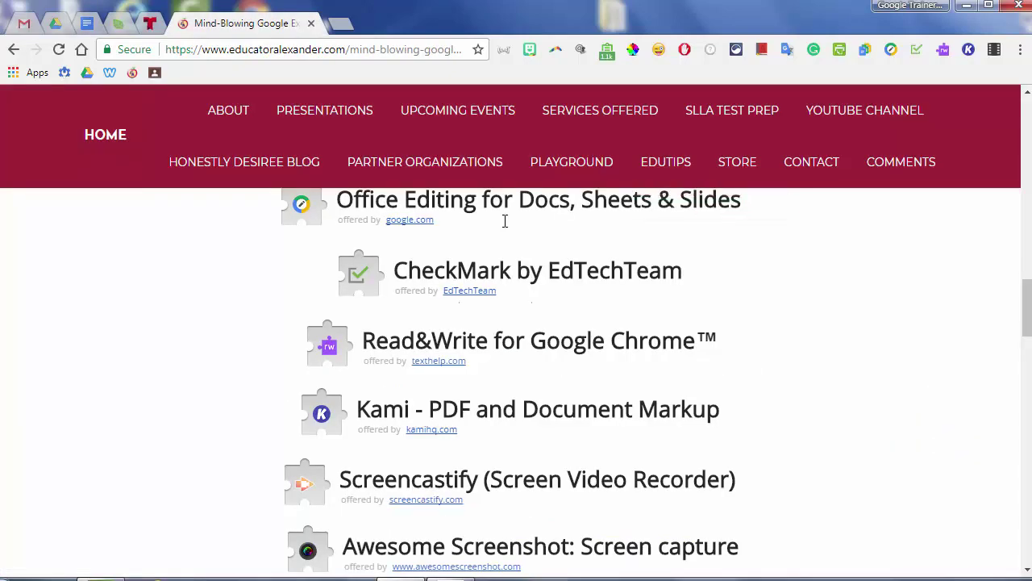
pyautogui.scroll(-1, 505, 221)
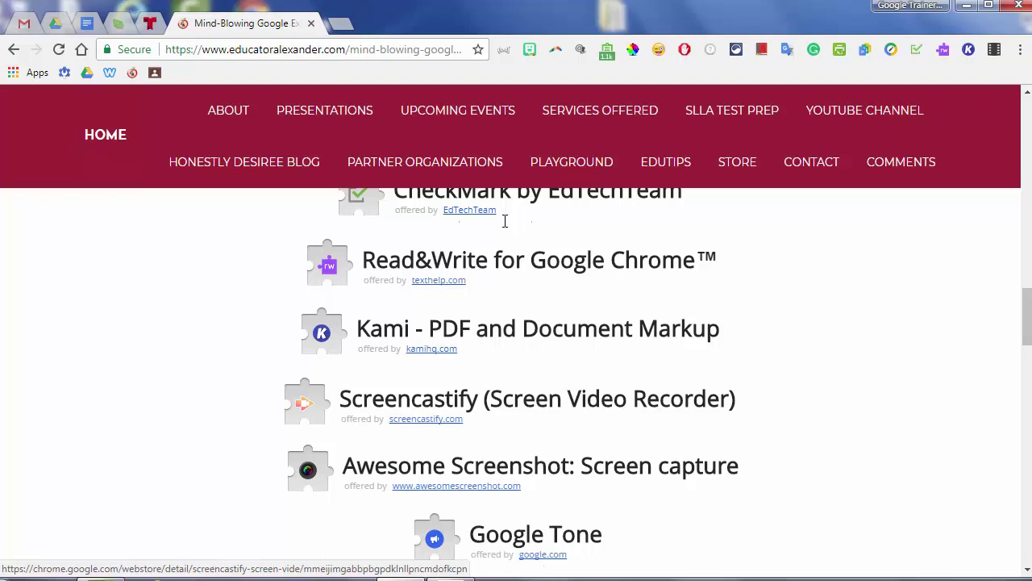
pyautogui.scroll(-2, 505, 221)
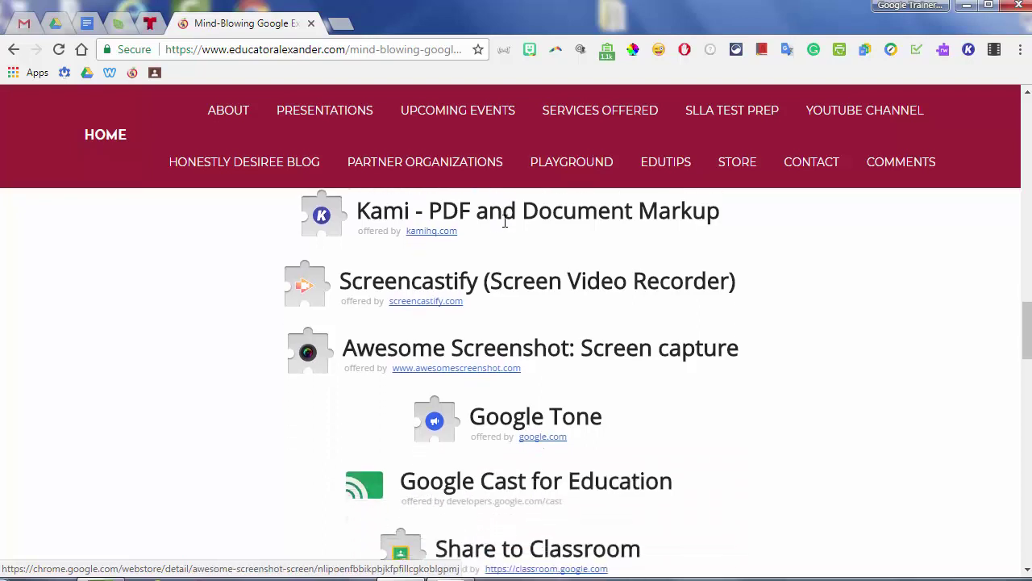
pyautogui.scroll(-1, 505, 220)
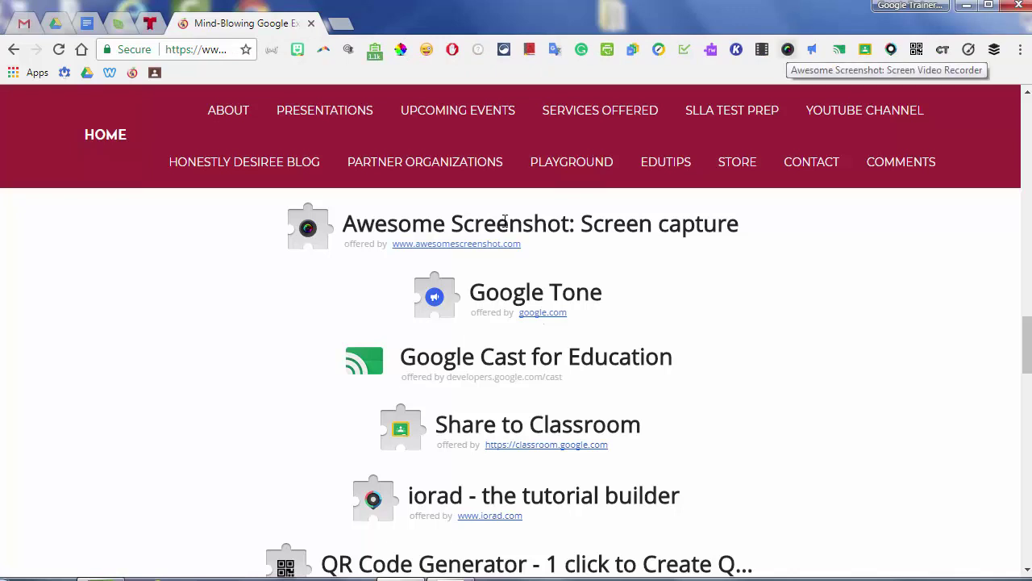
# Step: Capture the Mind-Blowing Google Extensions application window with Awesome Screenshot's Capture desktop option
pyautogui.click(788, 49)
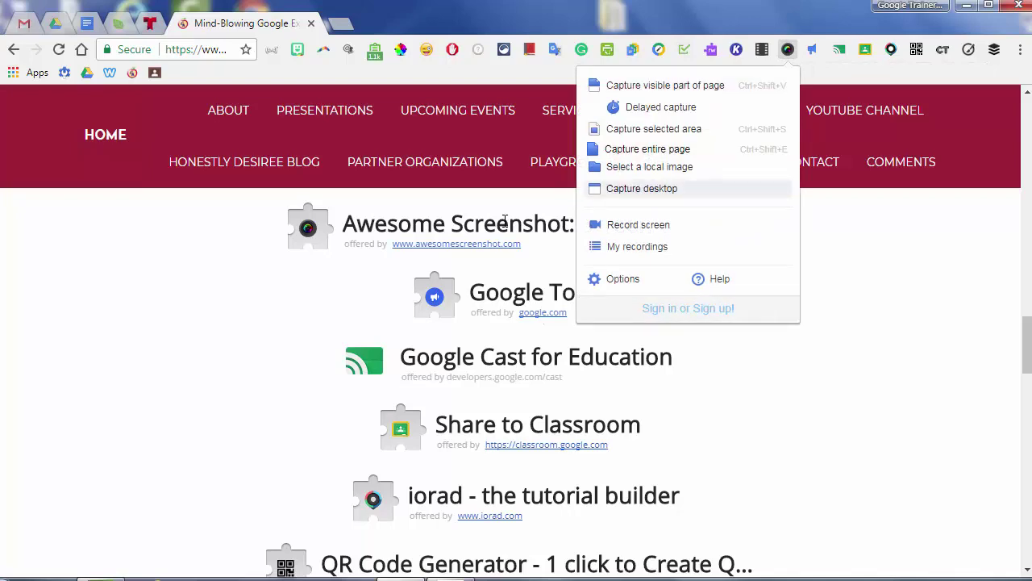
pyautogui.click(642, 188)
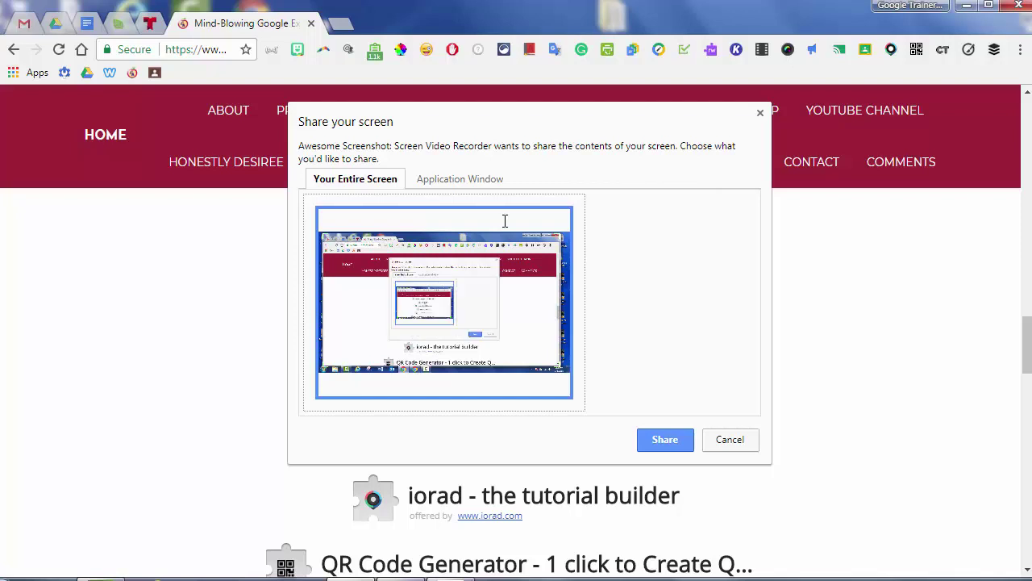
pyautogui.hotkey('ctrl', 'Tab')
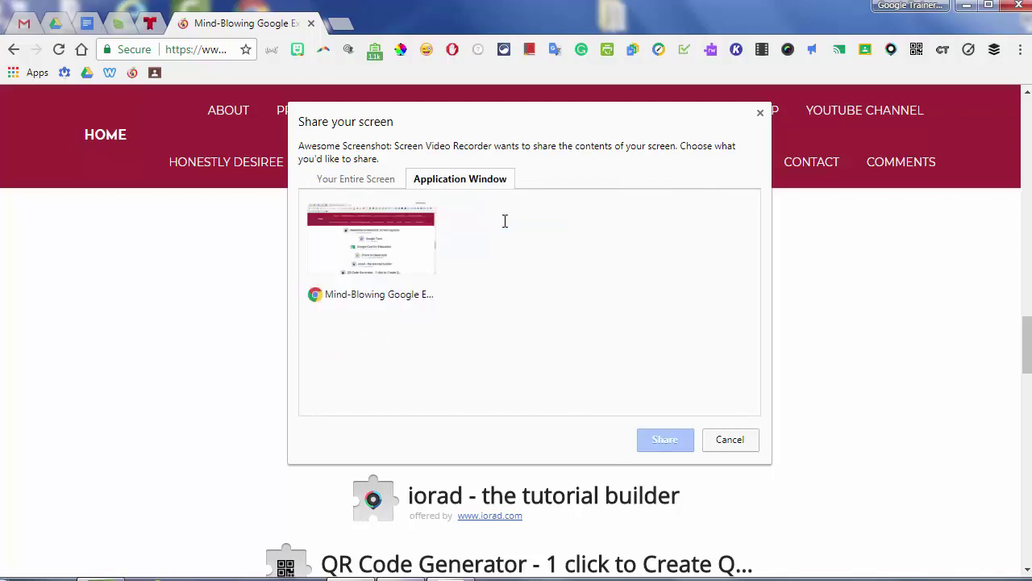
pyautogui.press('Tab')
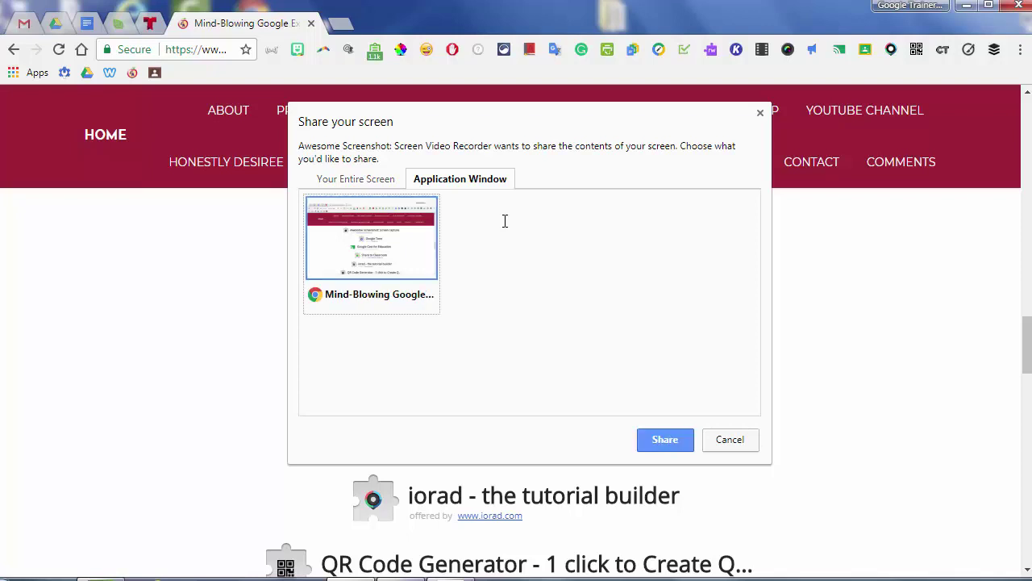
pyautogui.press('Return')
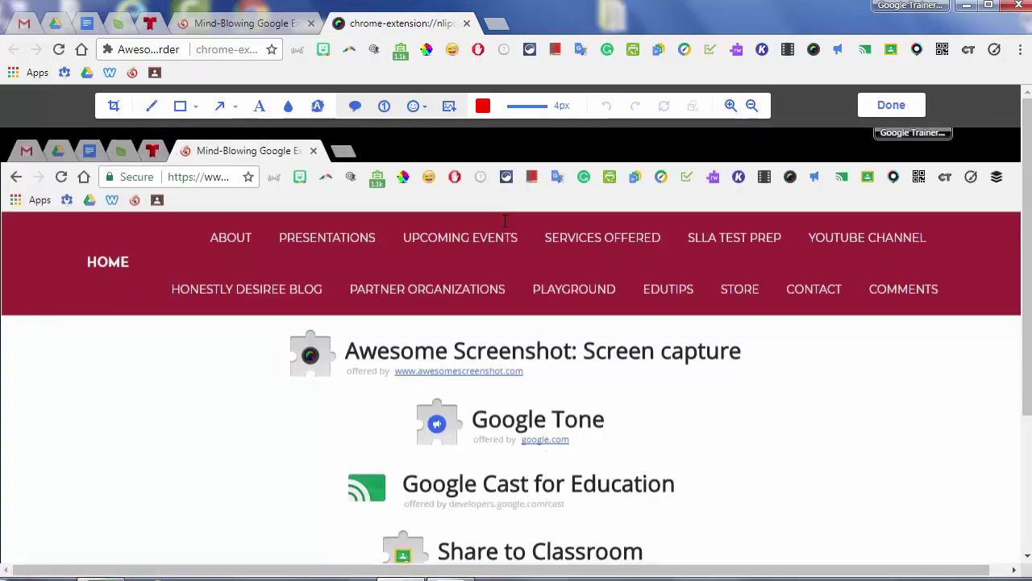
# Step: Annotate the screenshot with a red freehand circle around Google Tone and a red arrow pointing to the Awesome Screenshot icon
pyautogui.moveTo(627, 395)
pyautogui.mouseDown()
pyautogui.moveTo(424, 382)
pyautogui.moveTo(395, 456)
pyautogui.moveTo(650, 424)
pyautogui.moveTo(637, 406)
pyautogui.mouseUp()
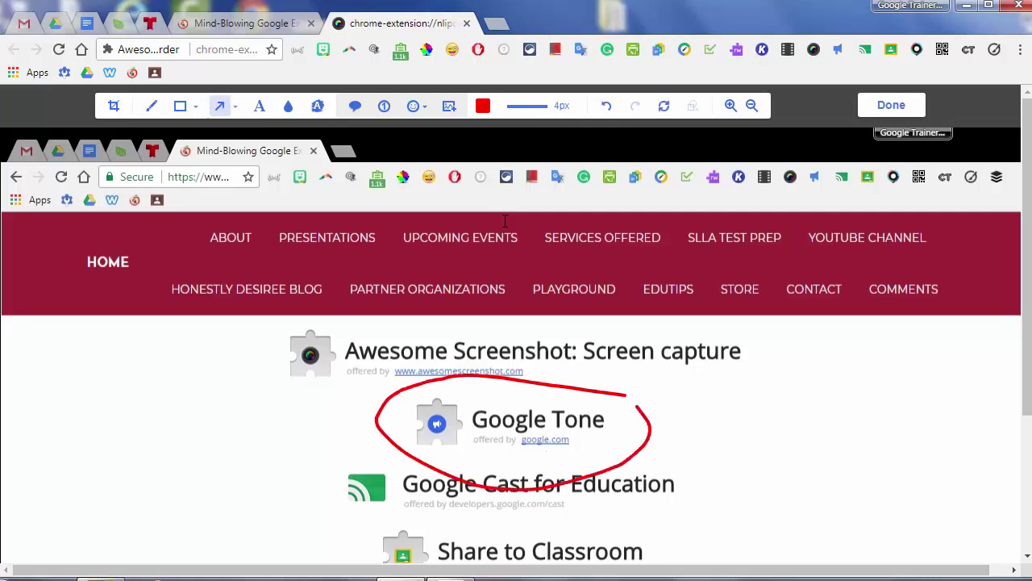
pyautogui.moveTo(92, 448)
pyautogui.mouseDown()
pyautogui.moveTo(271, 397)
pyautogui.moveTo(316, 373)
pyautogui.mouseUp()
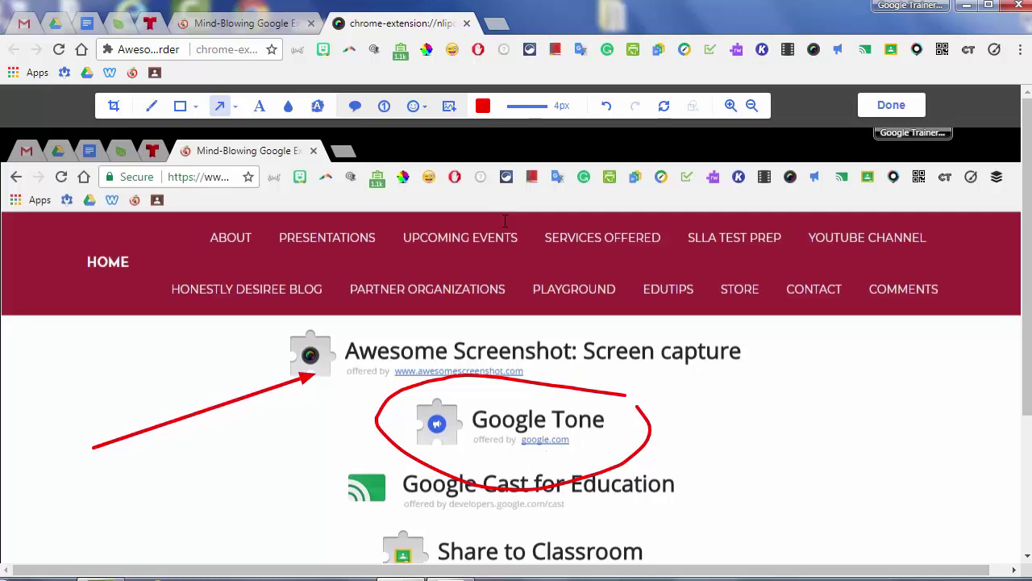
# Step: Add the red text "cdssdcsdcsdcsdcsdc" above the arrow's tail on the screenshot, finish the annotation and close the screenshot page
pyautogui.click(180, 106)
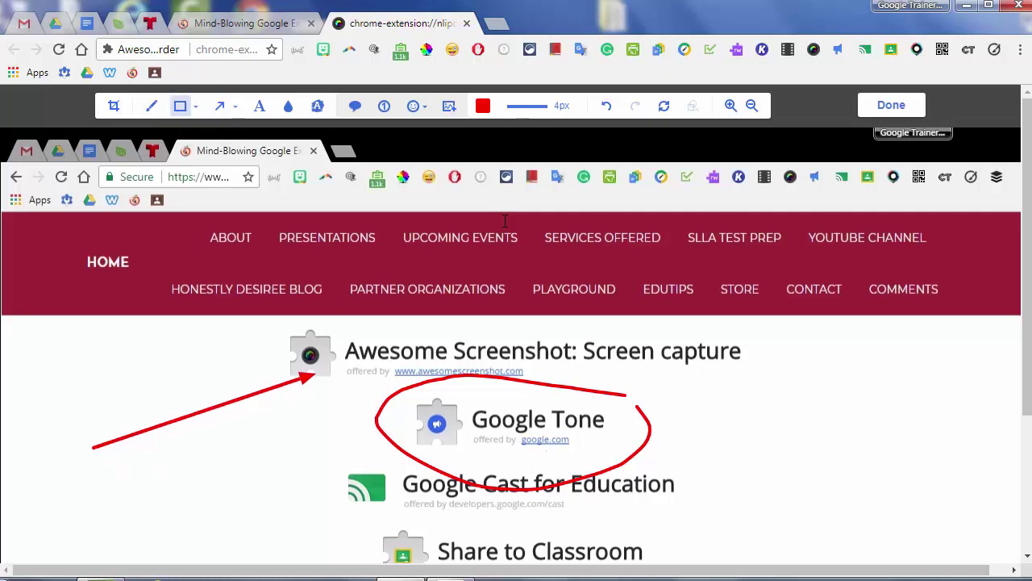
pyautogui.click(260, 106)
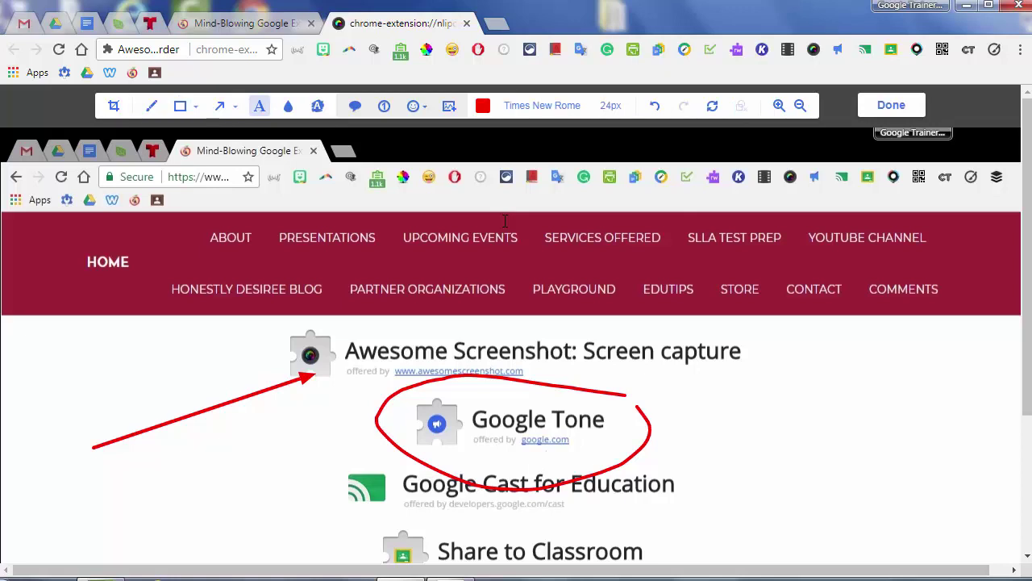
pyautogui.click(38, 377)
pyautogui.write('cdssdcsdcsdcsdcsdc')
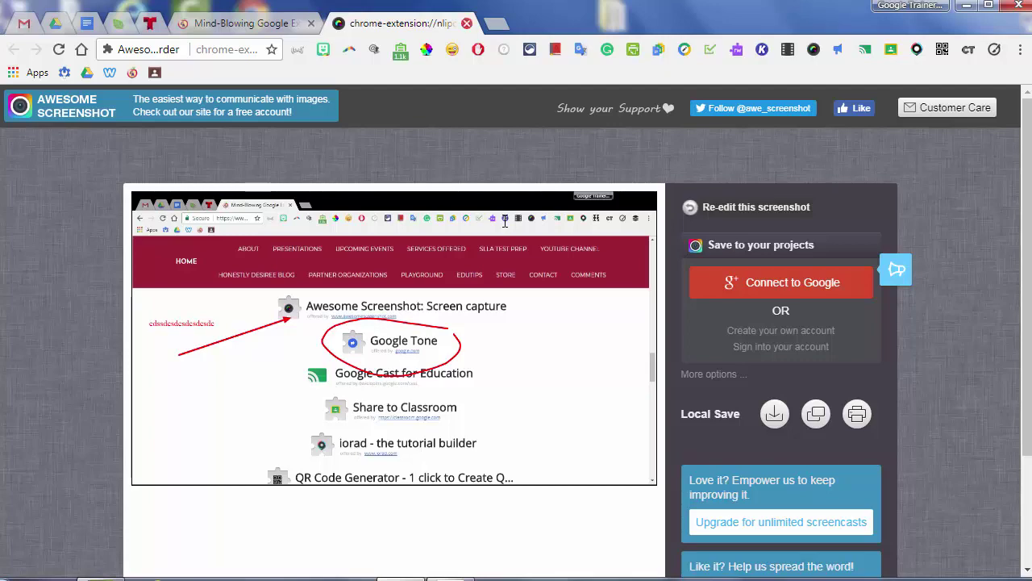
pyautogui.hotkey('ctrl', 'w')
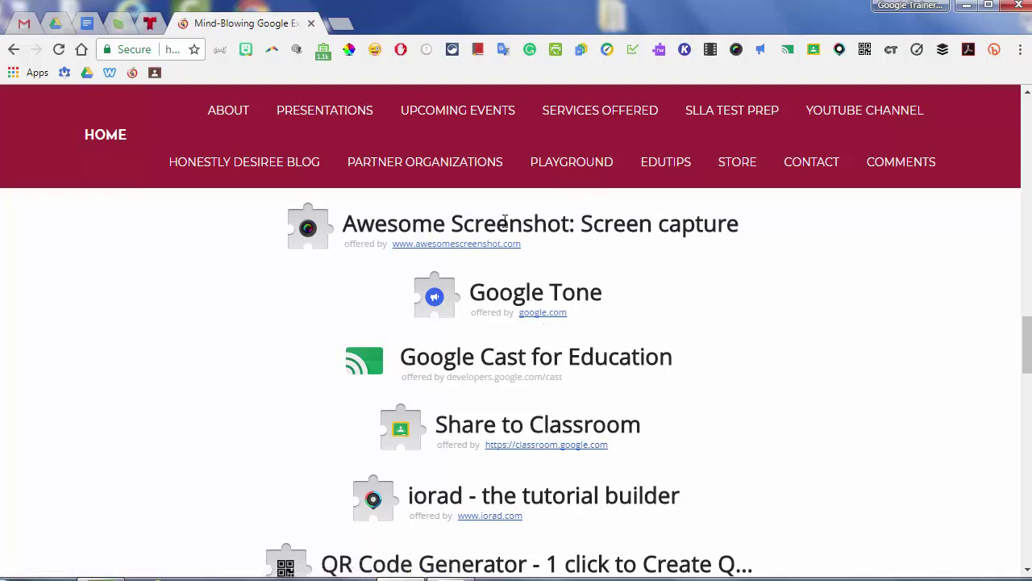
# Step: Open Share to Classroom for the History – 3rd Period class, review its sharing actions with Push to students kept, and dismiss it
pyautogui.scroll(-1, 504, 220)
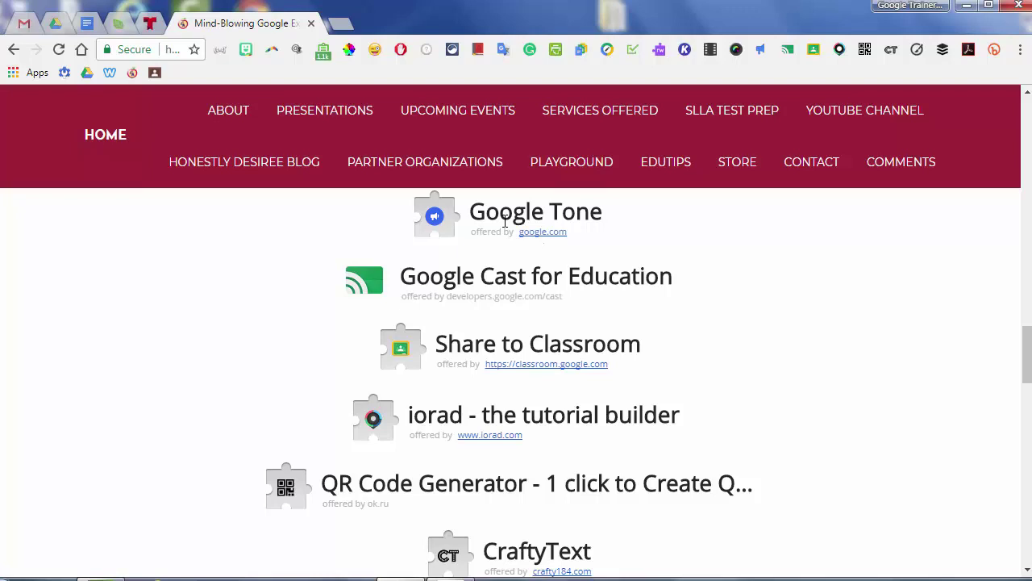
pyautogui.scroll(-1, 505, 220)
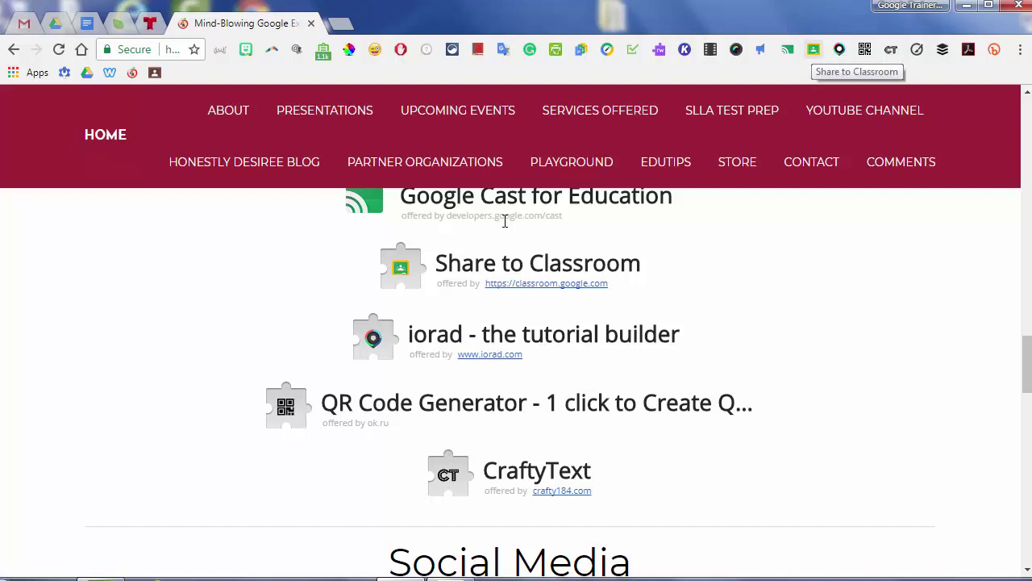
pyautogui.click(814, 50)
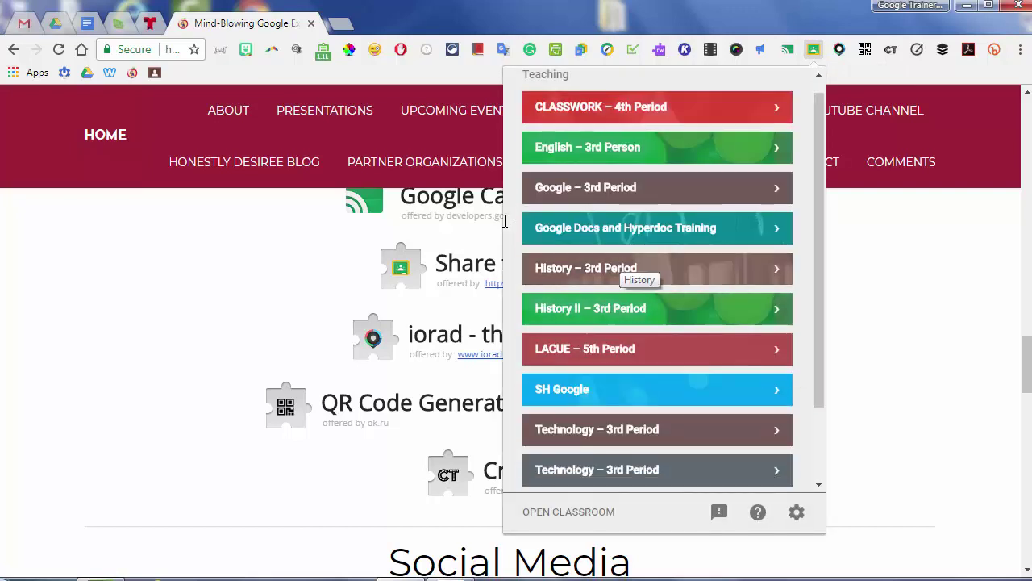
pyautogui.click(633, 268)
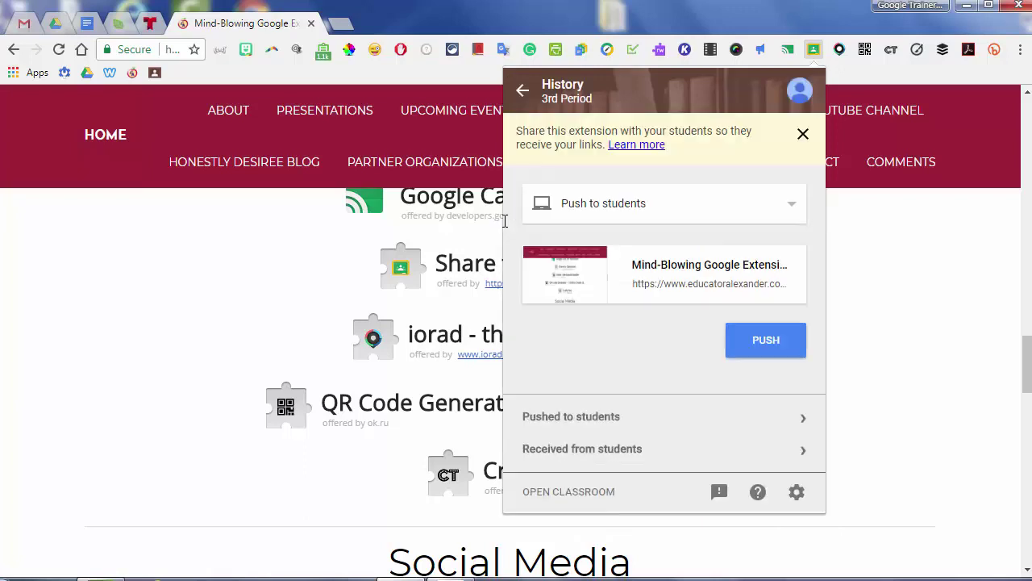
pyautogui.click(661, 203)
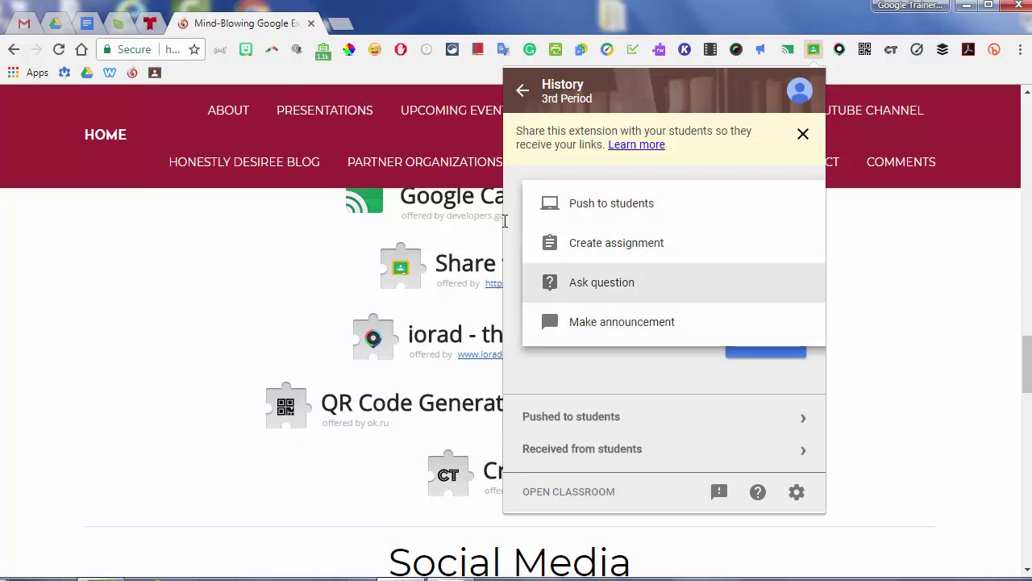
pyautogui.click(611, 204)
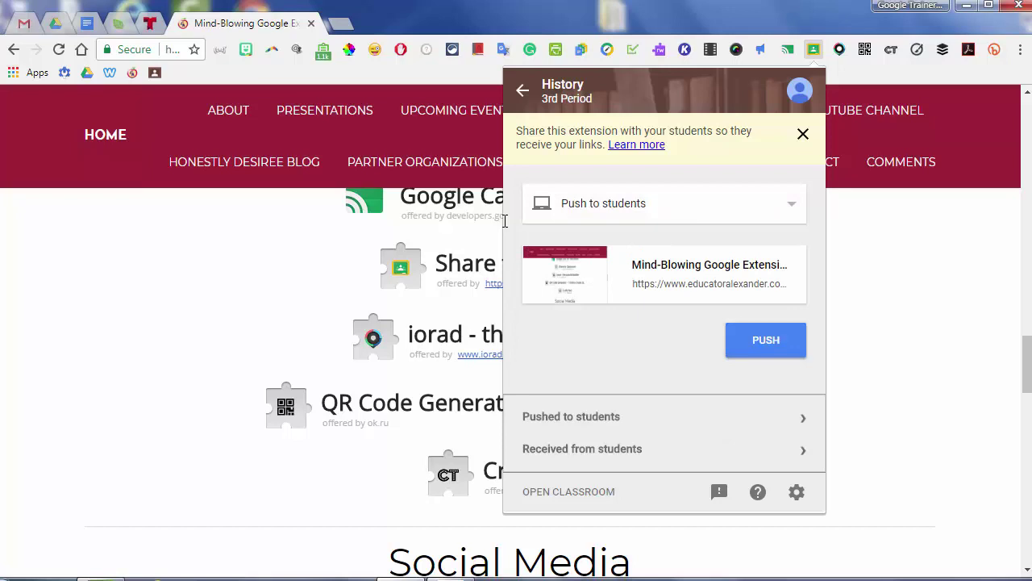
pyautogui.click(504, 220)
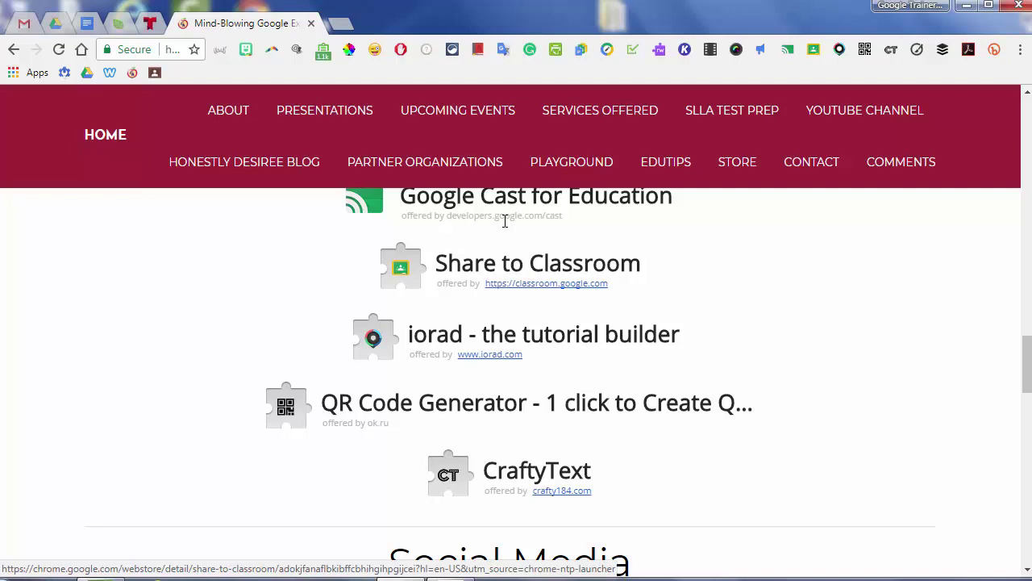
# Step: Close the extensions page's QR code and display the word WELCOME with CraftyText
pyautogui.scroll(-1, 505, 220)
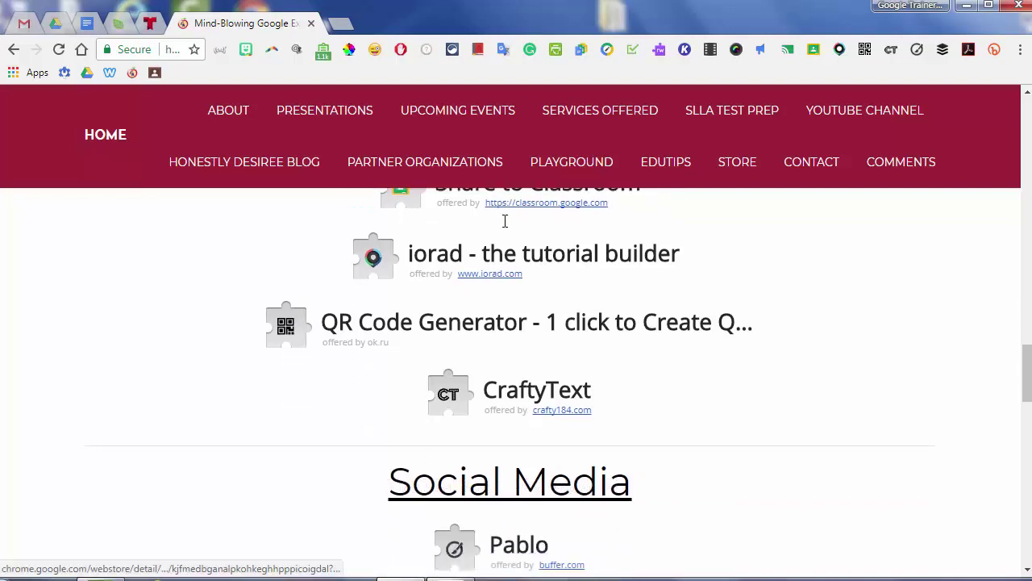
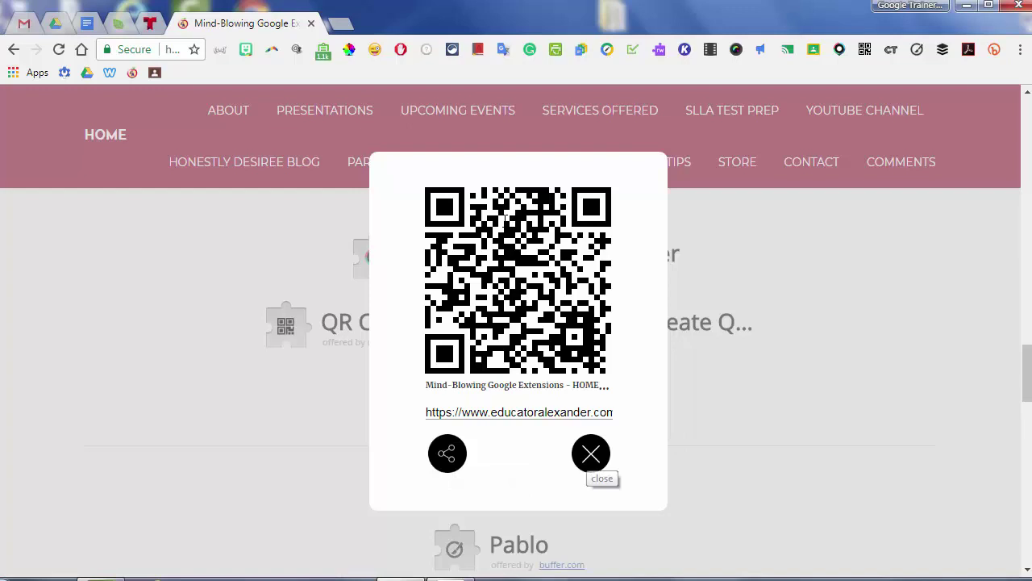
pyautogui.click(591, 453)
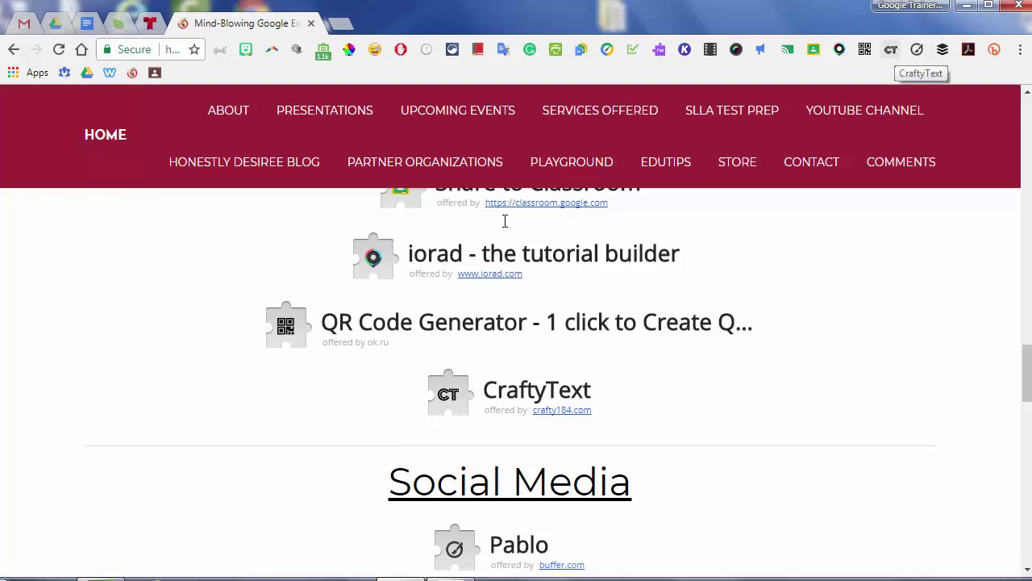
pyautogui.click(890, 49)
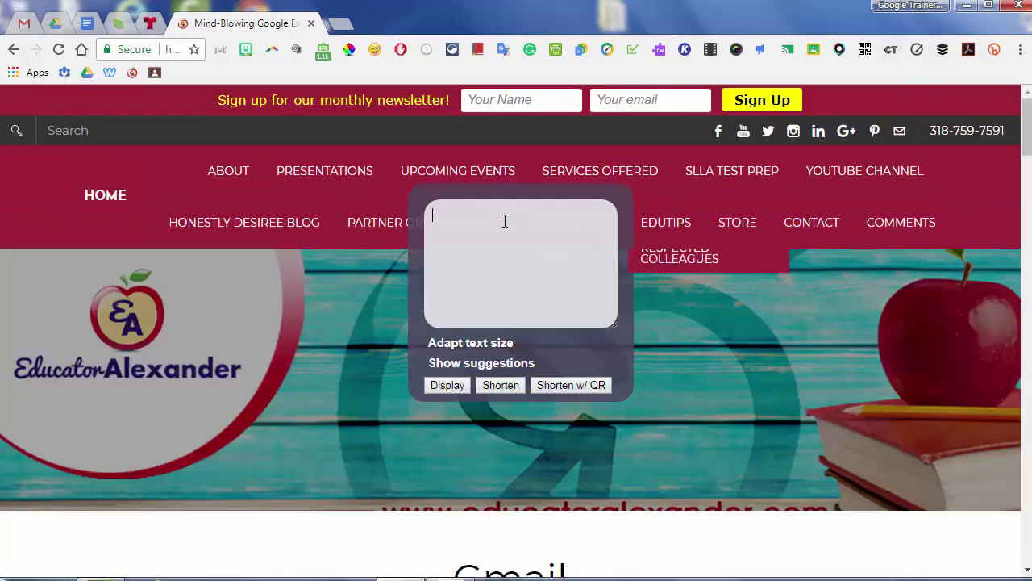
pyautogui.write('WELS')
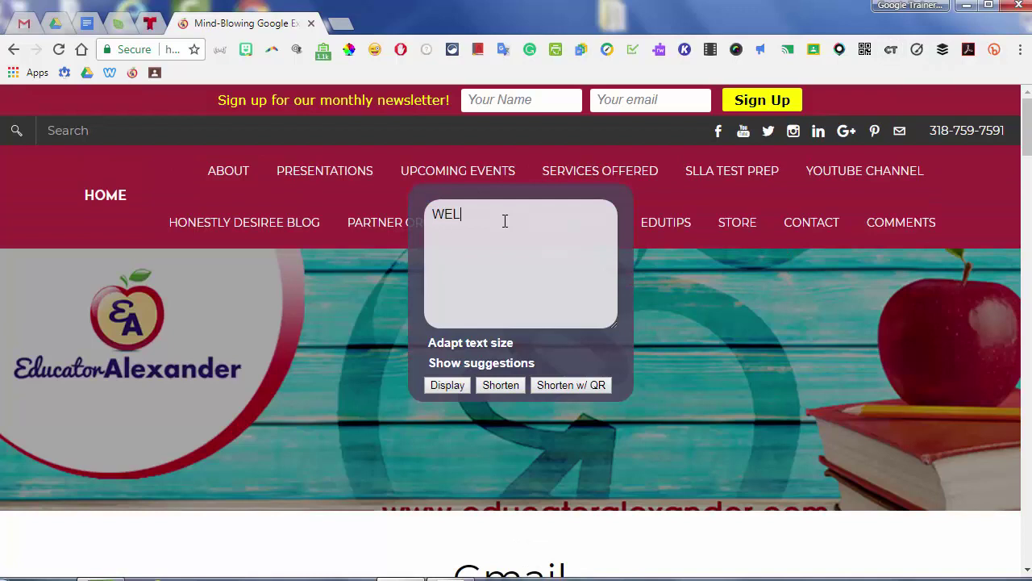
pyautogui.press('BackSpace')
pyautogui.write('COME')
pyautogui.press('Return')
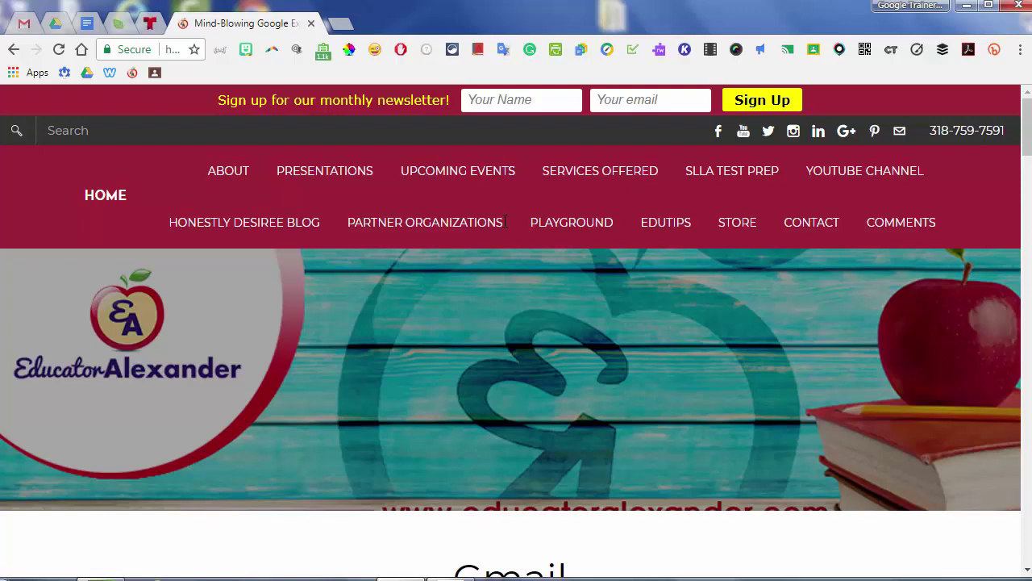
pyautogui.hotkey('ctrl', 'shift', 'b')
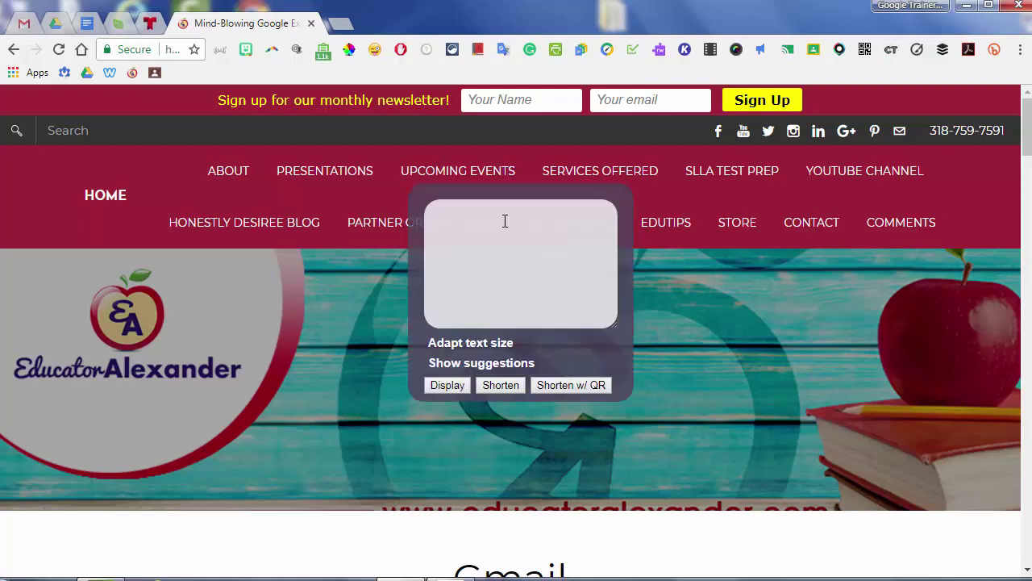
pyautogui.write('www.yahoo.com')
pyautogui.press('Home')
pyautogui.press('Right')
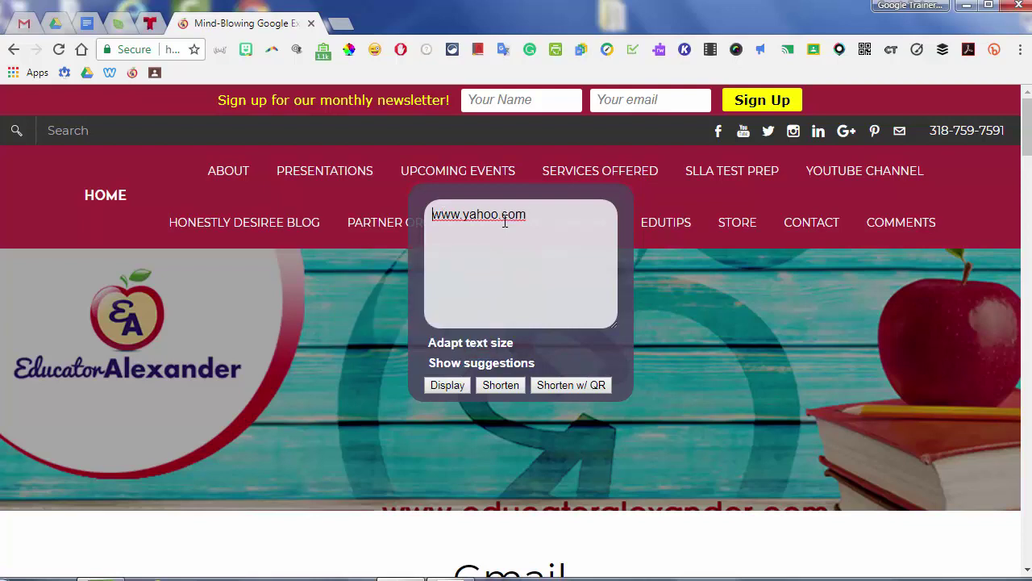
pyautogui.press('Return')
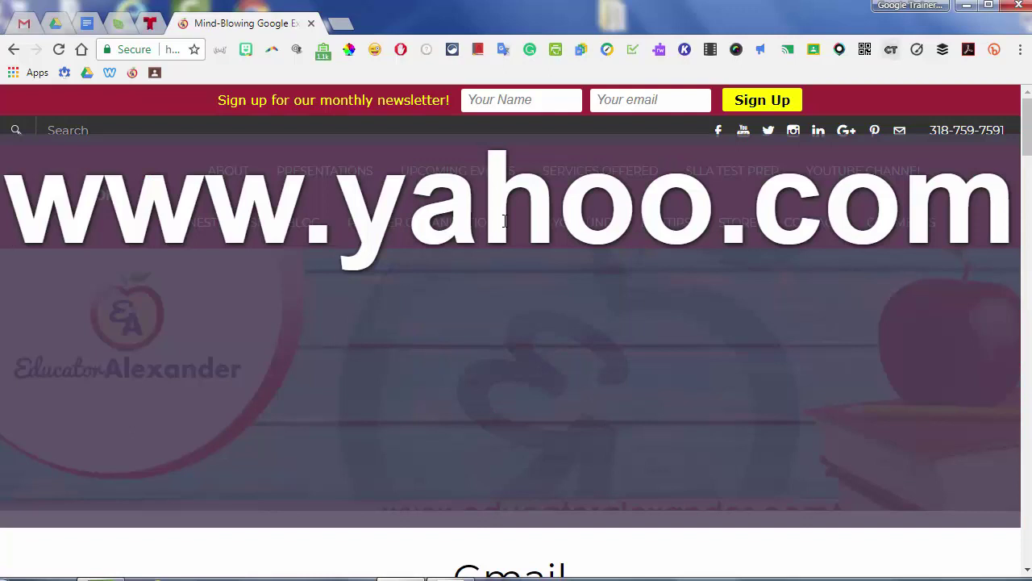
pyautogui.click(504, 222)
pyautogui.hotkey('ctrl', 'shift', 'l')
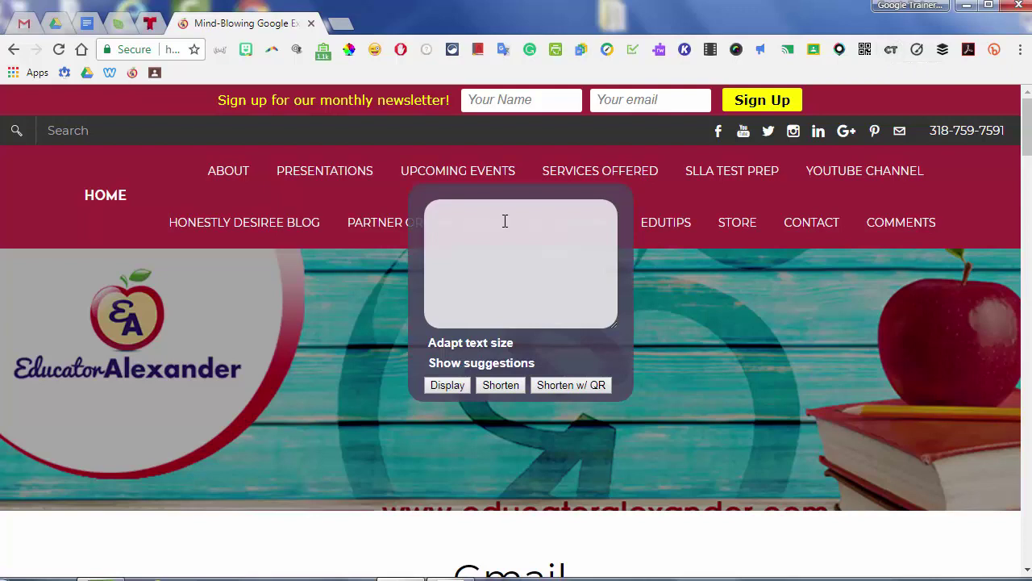
pyautogui.write('www.yahoo.com')
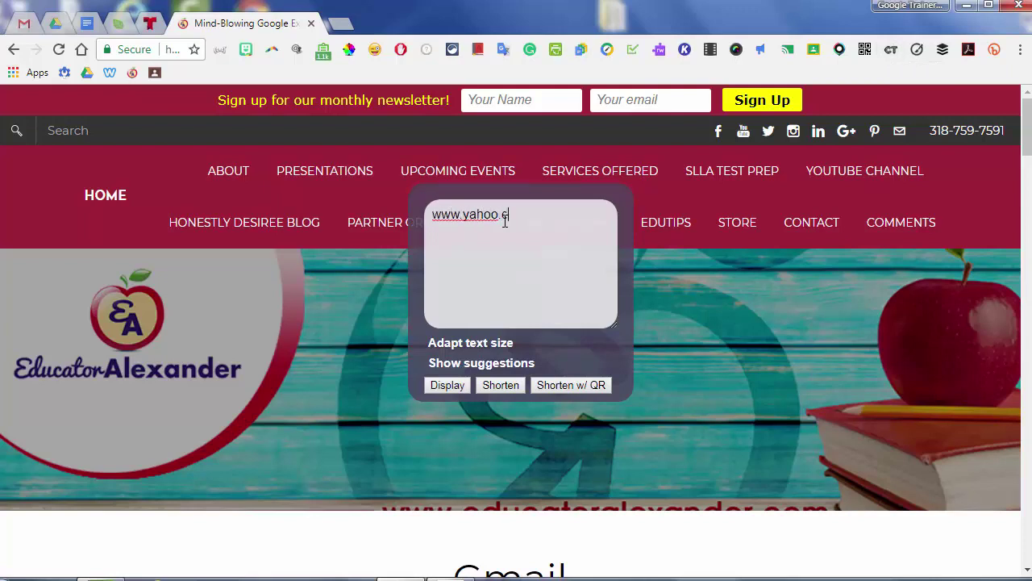
pyautogui.press('Return')
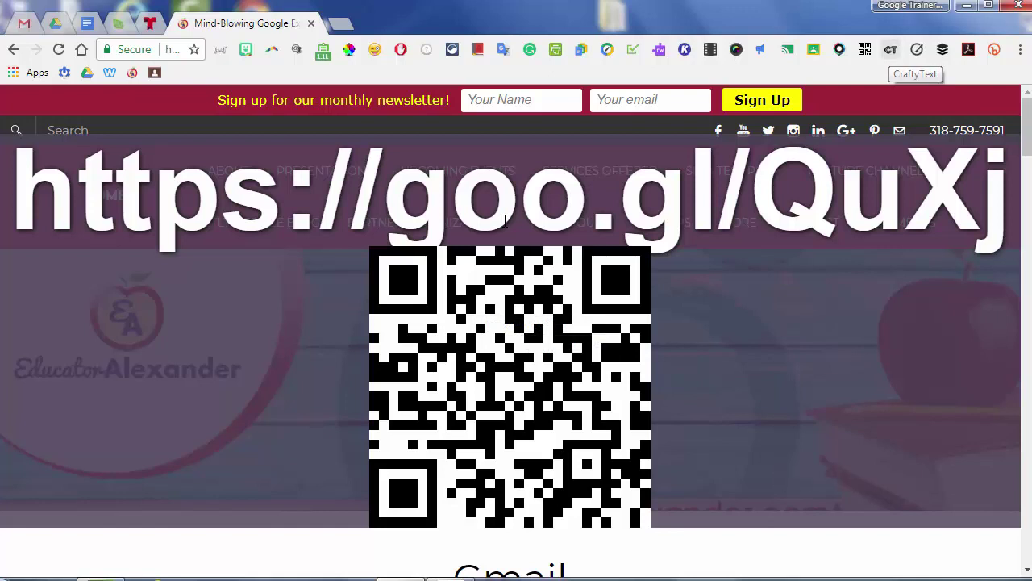
pyautogui.click(505, 220)
# Step: Go to the Social Media section of the extensions list, open Pablo and select the text box on its canvas
pyautogui.scroll(-1, 504, 220)
pyautogui.scroll(-15, 504, 221)
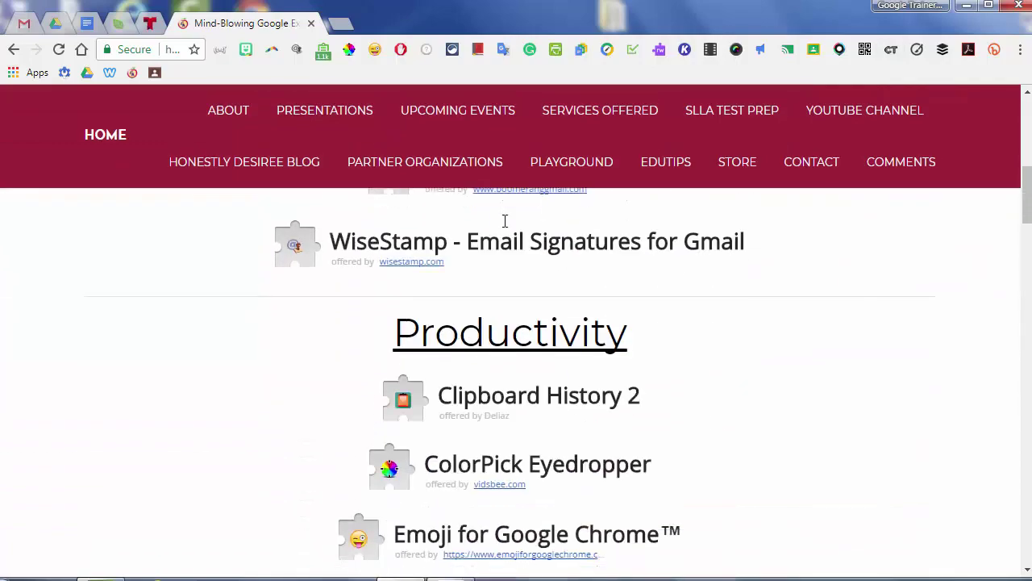
pyautogui.scroll(-12, 504, 220)
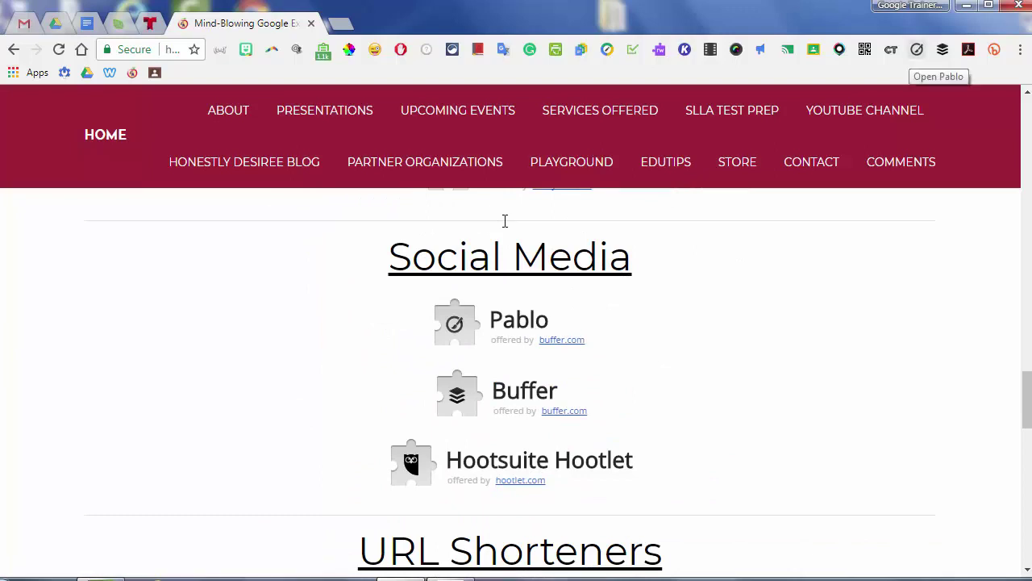
pyautogui.click(917, 49)
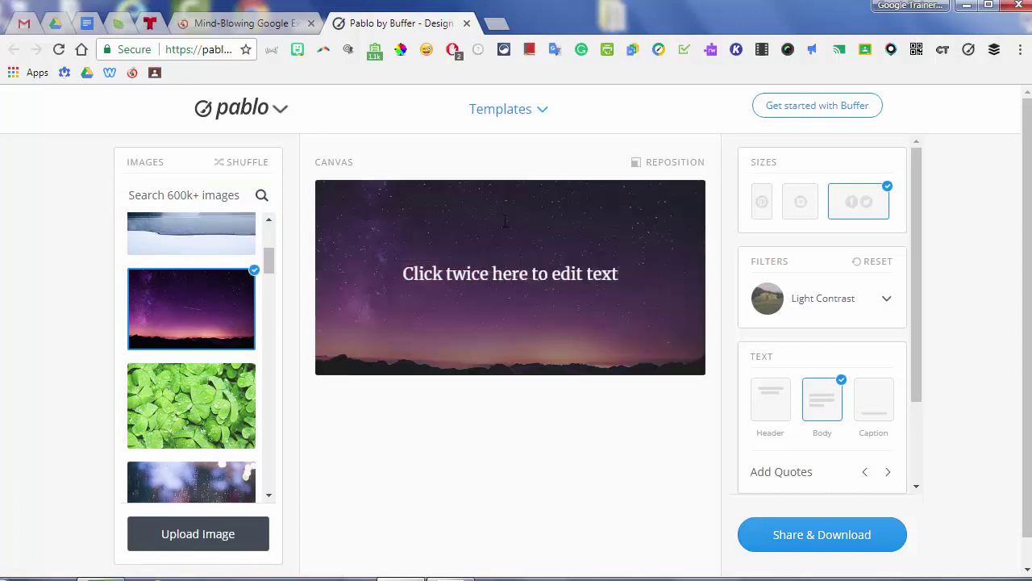
pyautogui.click(506, 221)
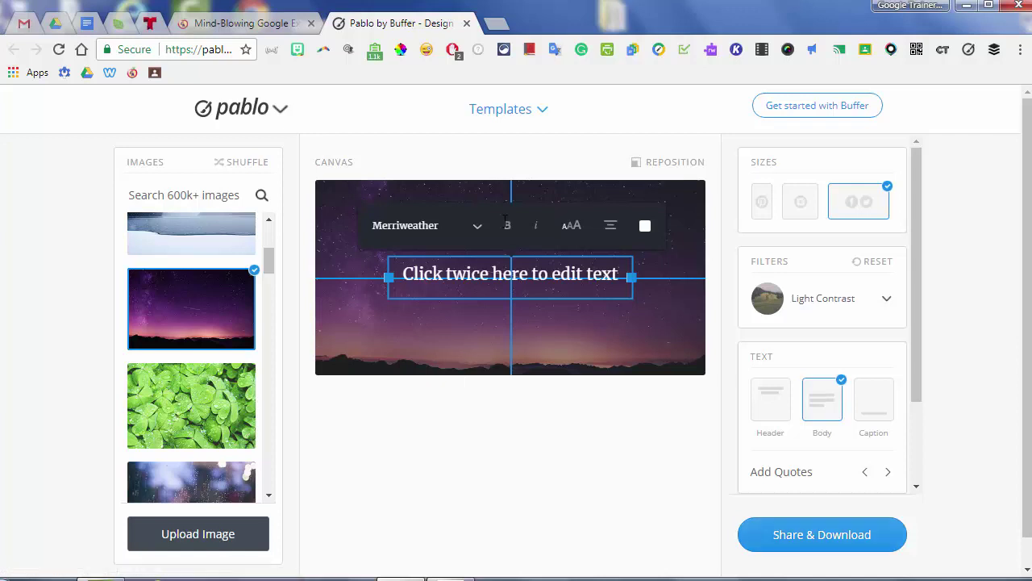
pyautogui.click(506, 224)
pyautogui.click(506, 224)
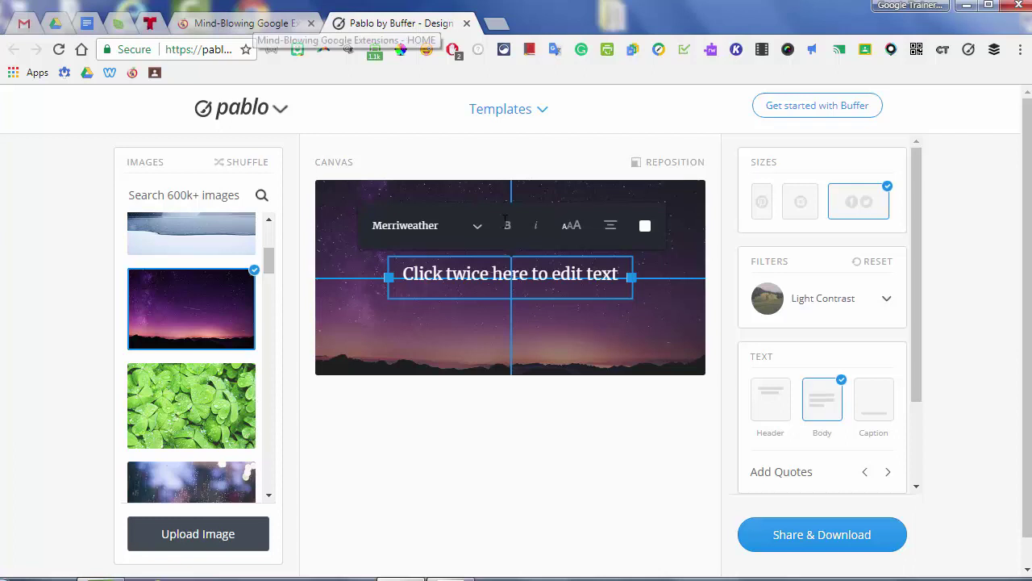
# Step: Return to the Mind-Blowing Google Extensions page, go to the URL Shorteners section and show the browser's overflow extension icons
pyautogui.click(245, 23)
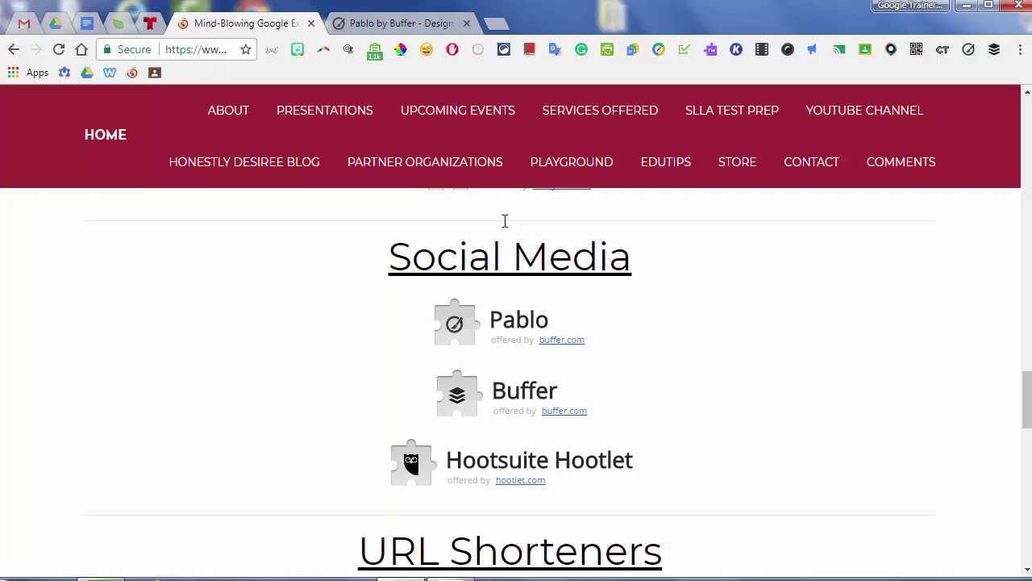
pyautogui.scroll(-3, 505, 220)
pyautogui.scroll(-1, 504, 220)
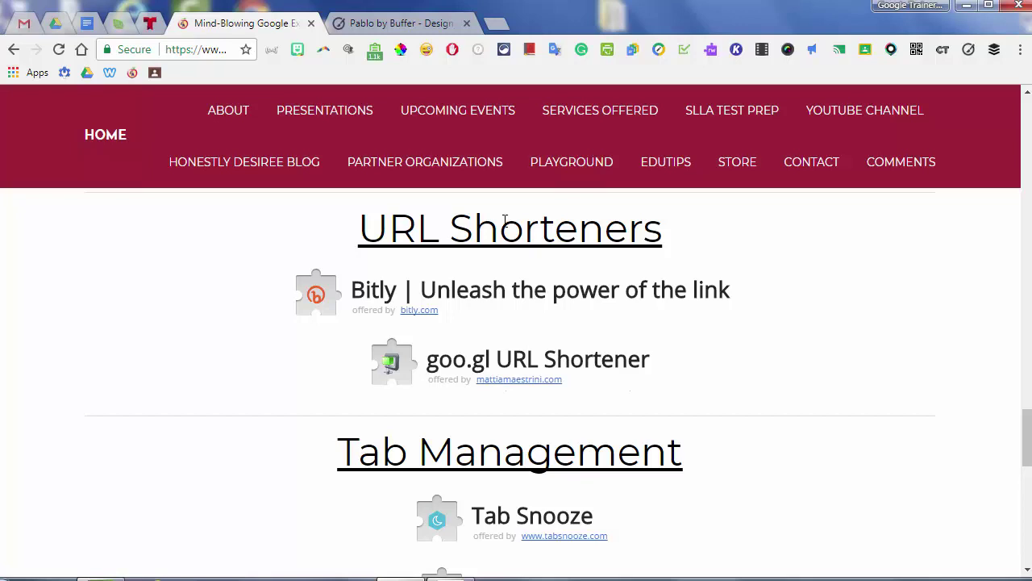
pyautogui.click(1020, 49)
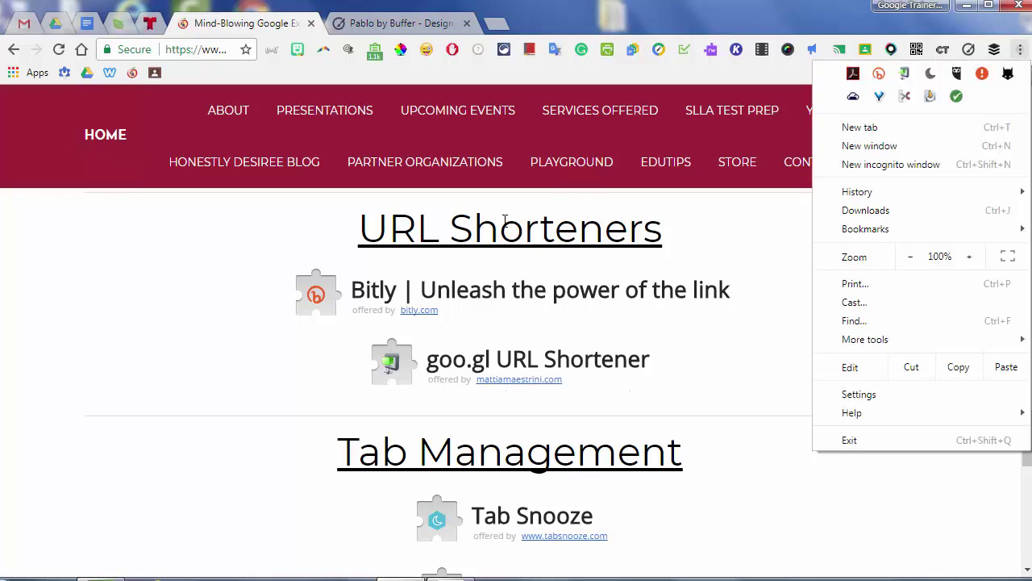